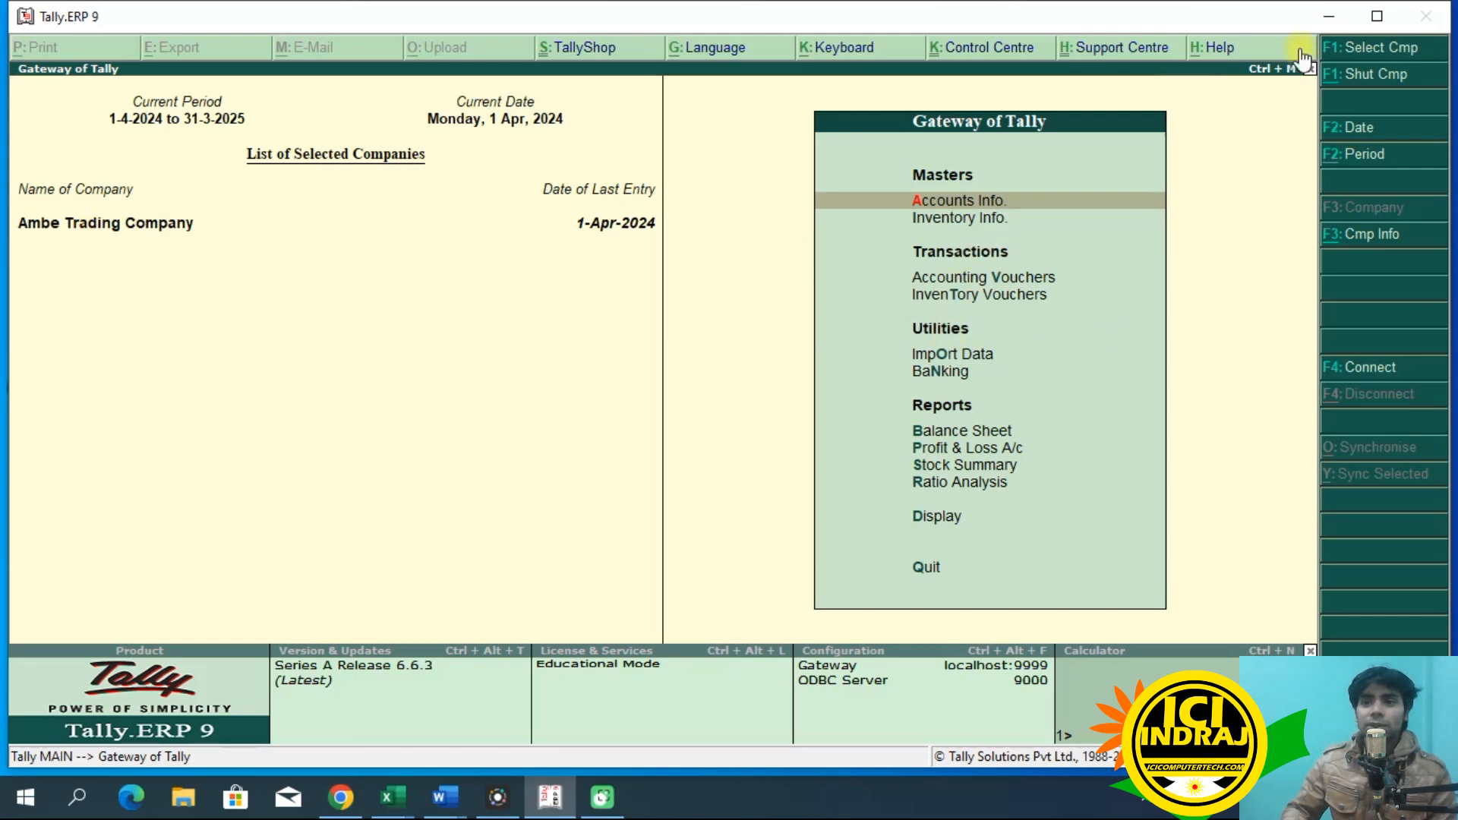
Step: Maximize the Tally window and load Durga Trading Company from the list of companies
left_click(1371, 18)
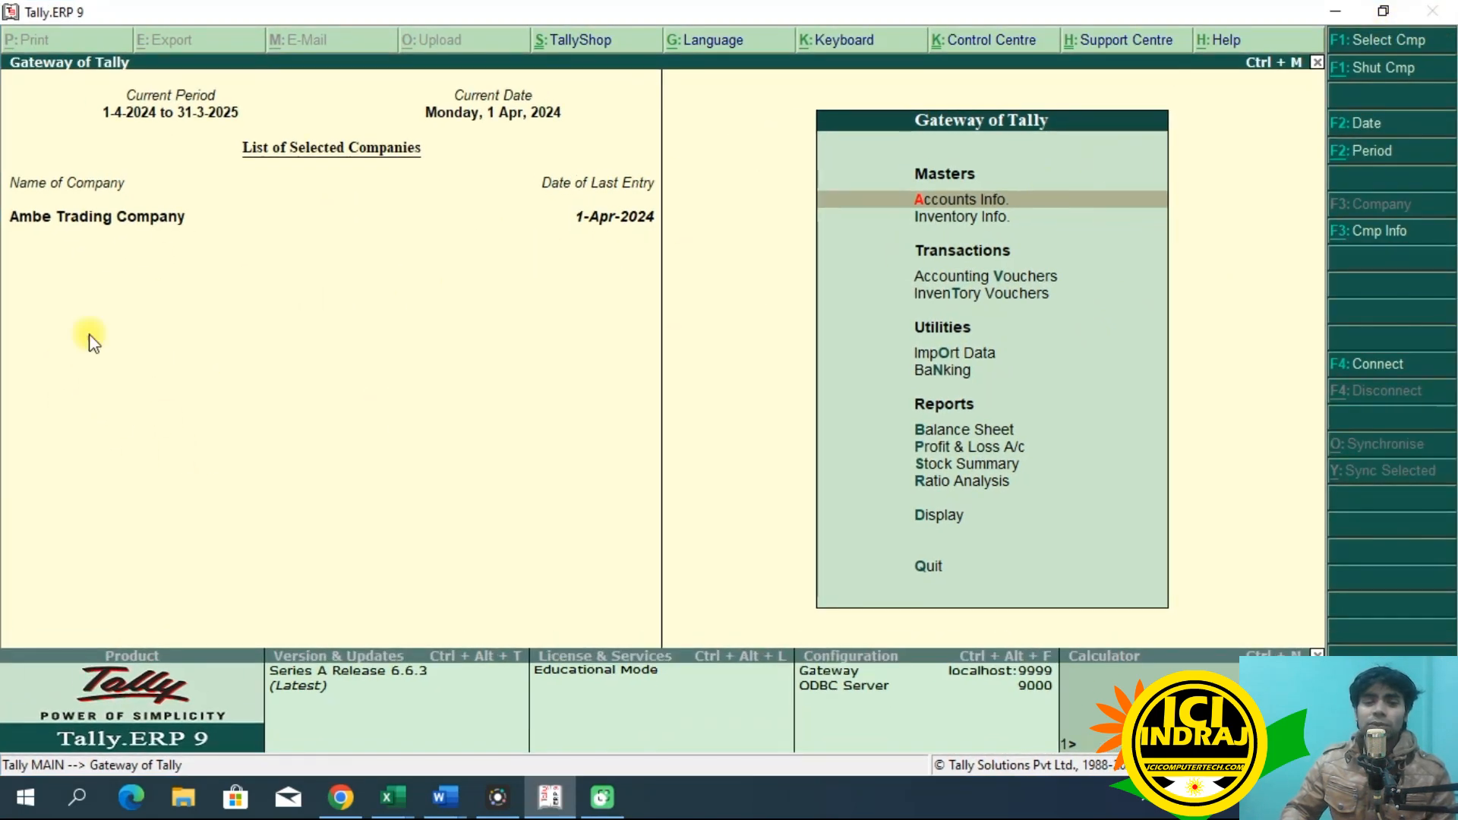
left_click(1371, 43)
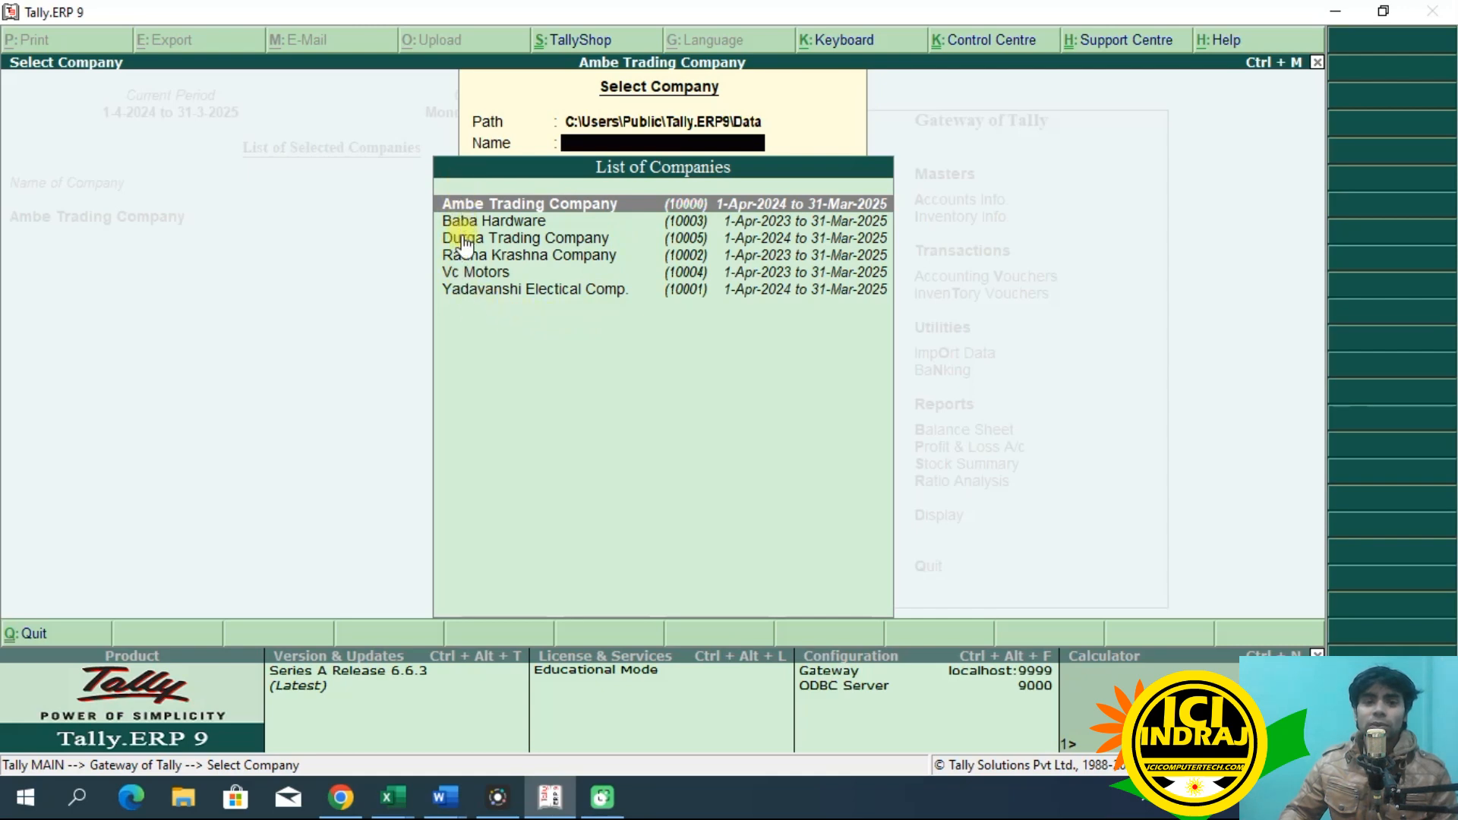
left_click(561, 238)
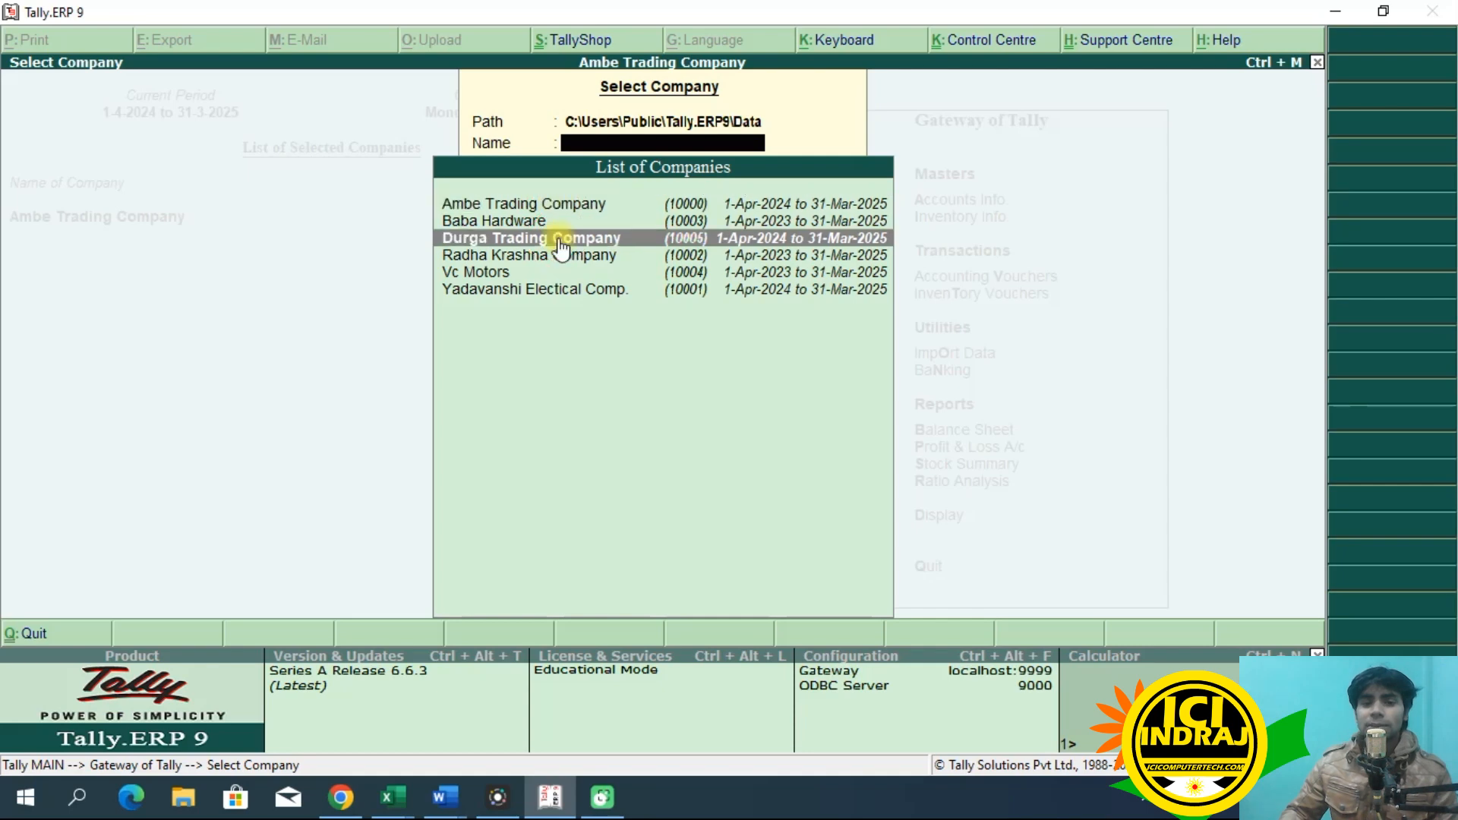
key("Return")
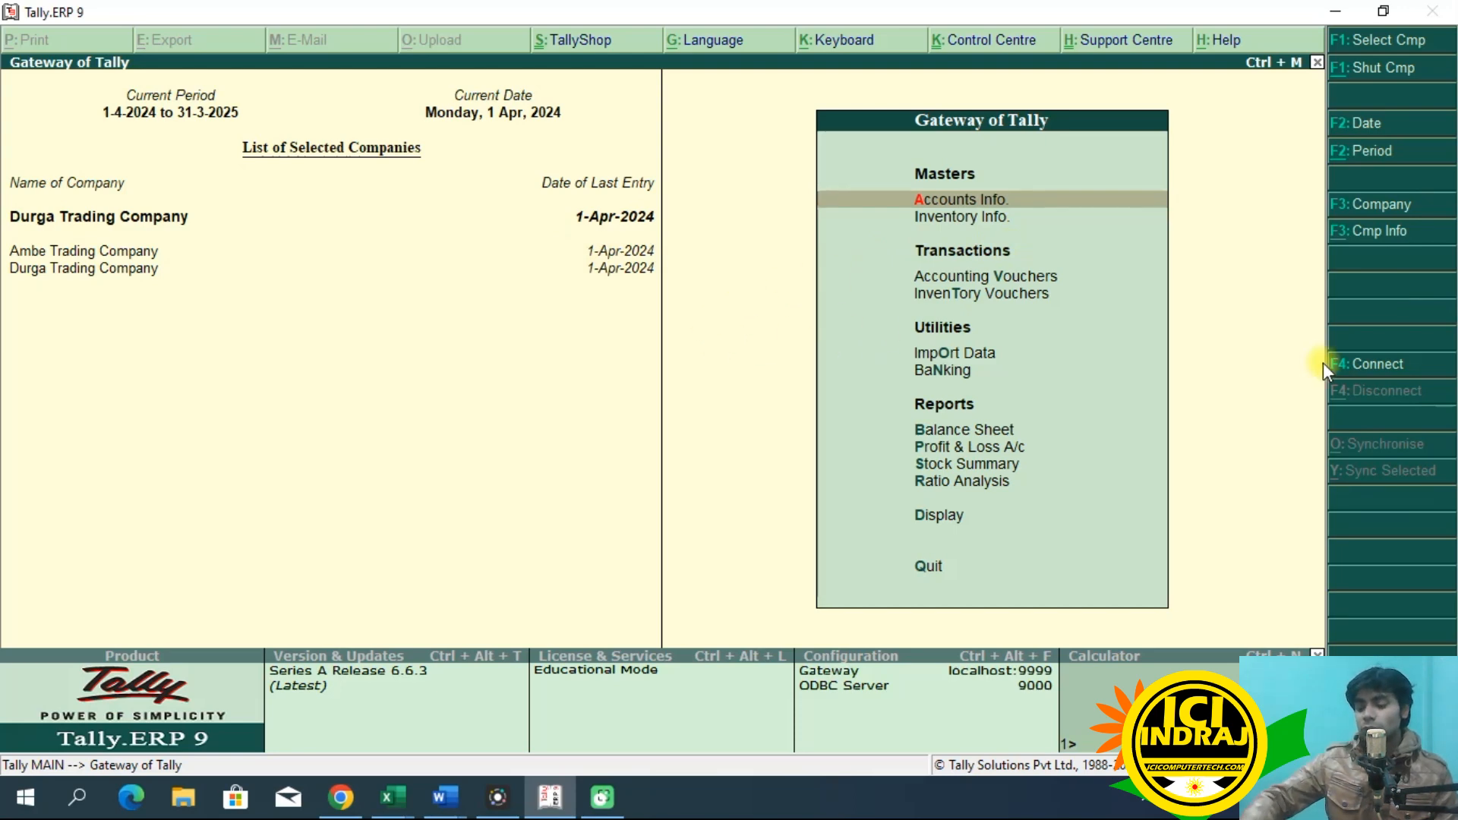
Step: Review the company's recorded receipt and contra vouchers one by one, from Receipt No. 1 to Contra No. 3
key("Down")
key("Down")
key("Return")
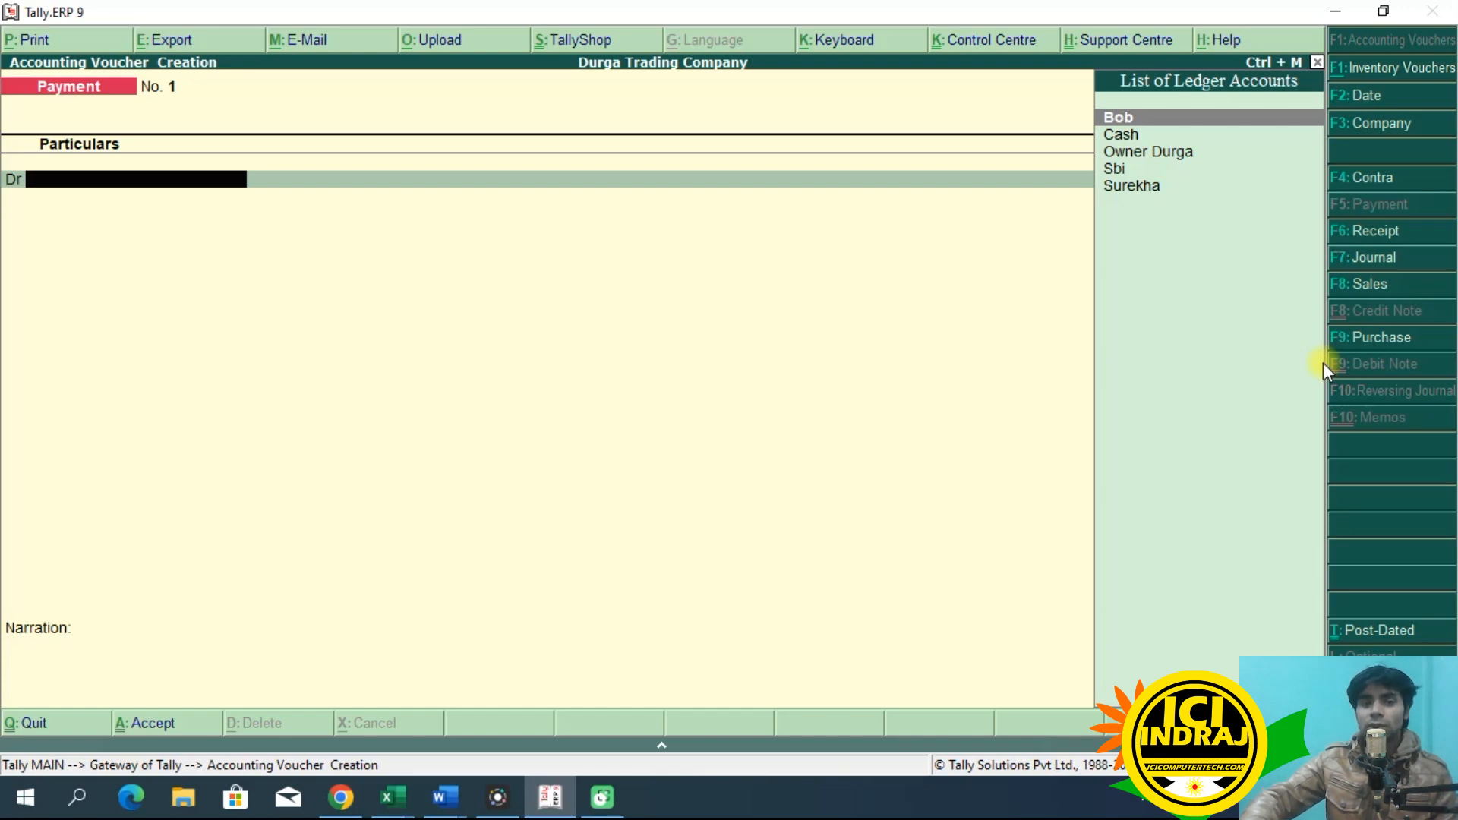
key("Page_Up")
key("Page_Up")
key("Page_Up")
key("Page_Up")
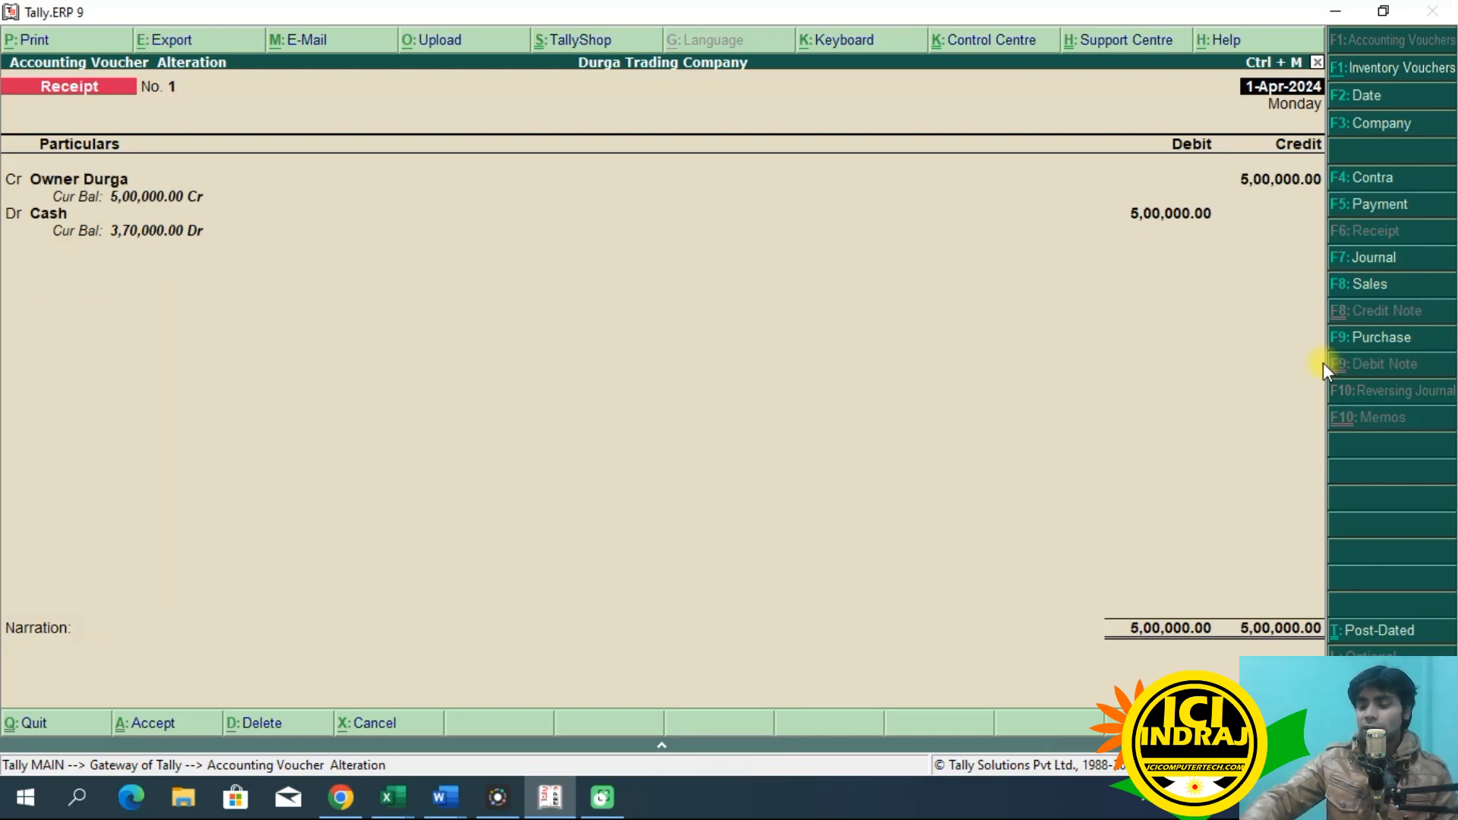
key("Page_Down")
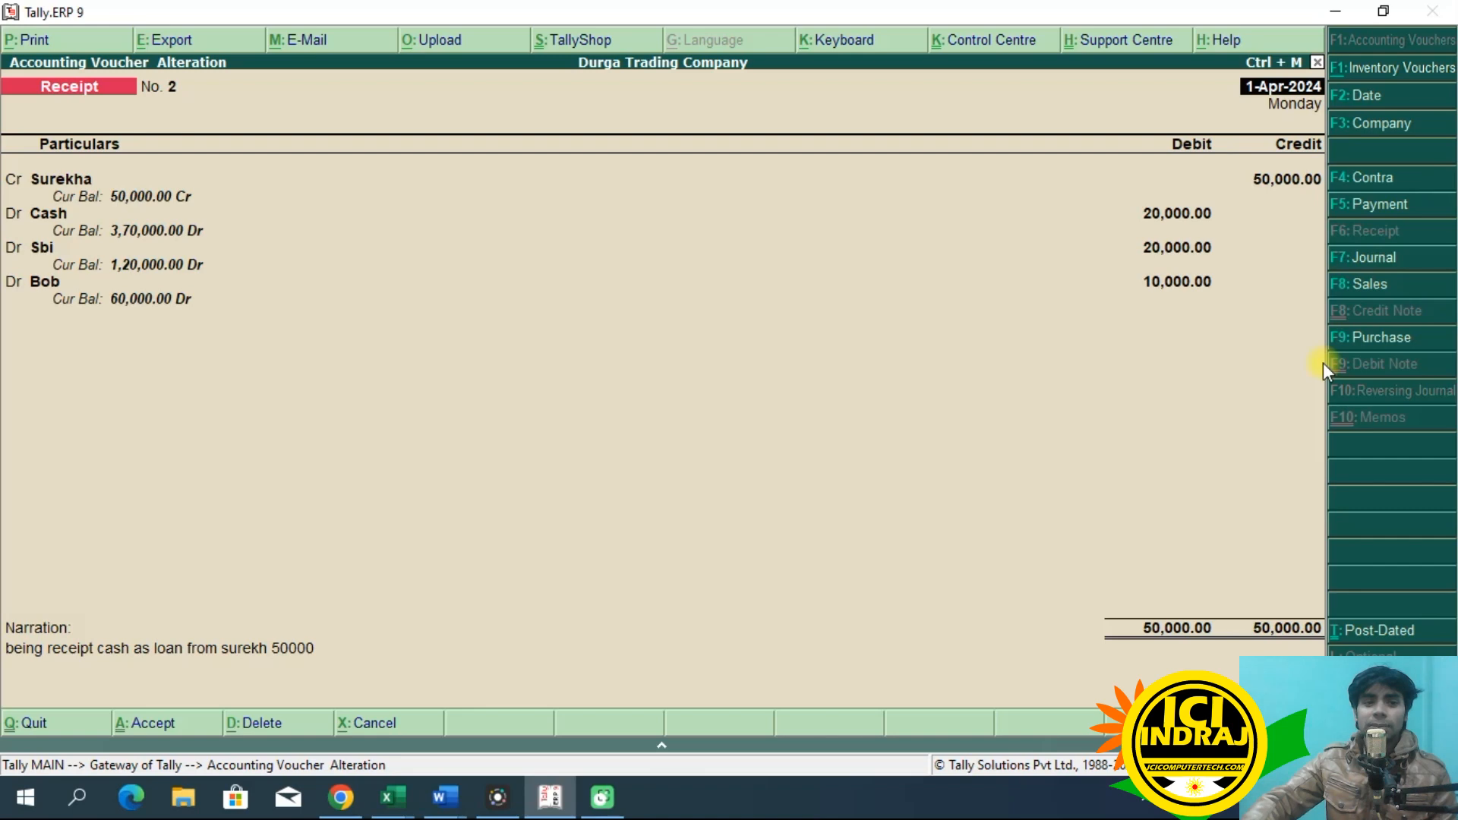
key("Page_Down")
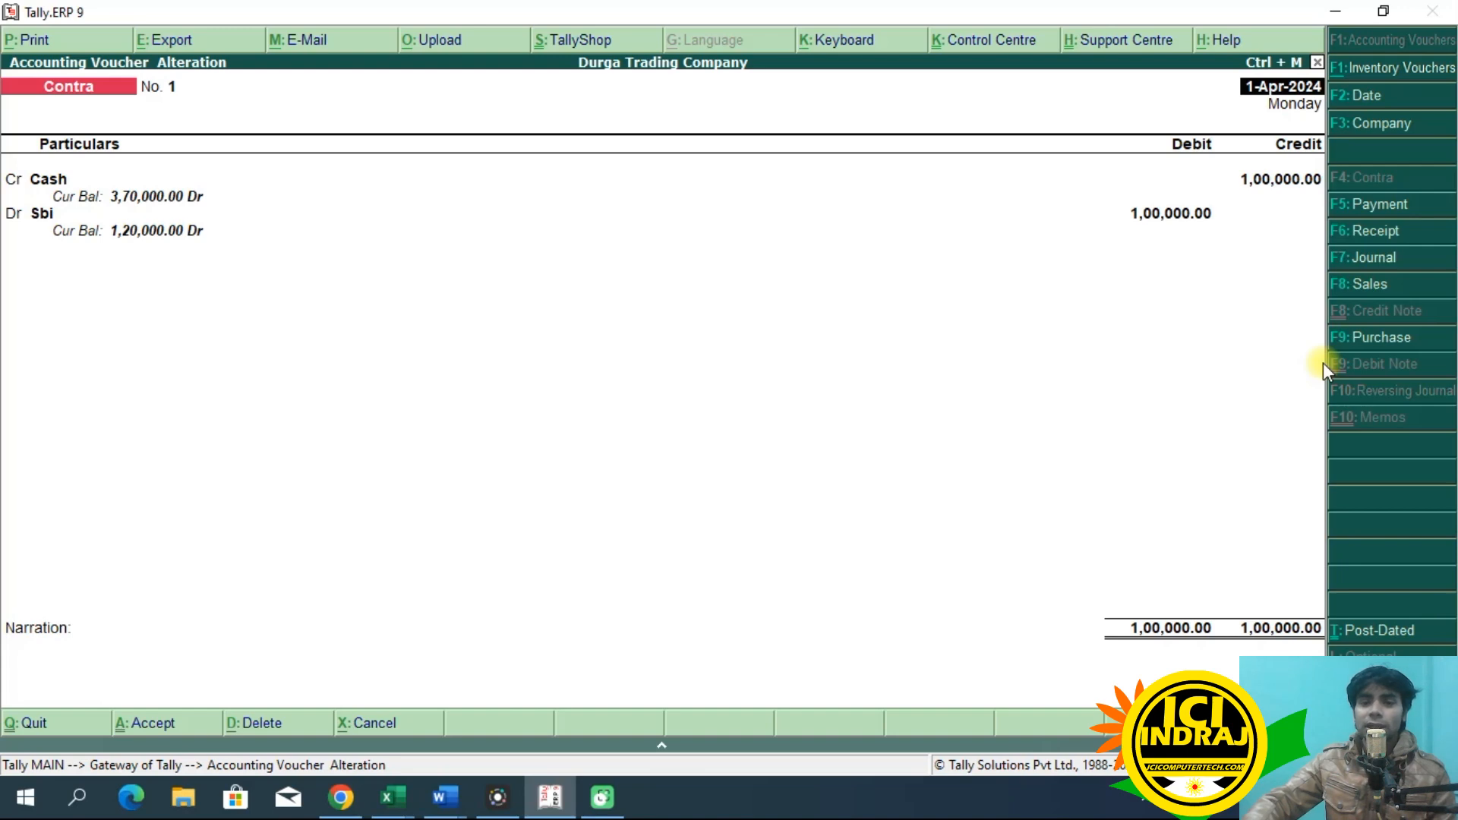
key("Page_Down")
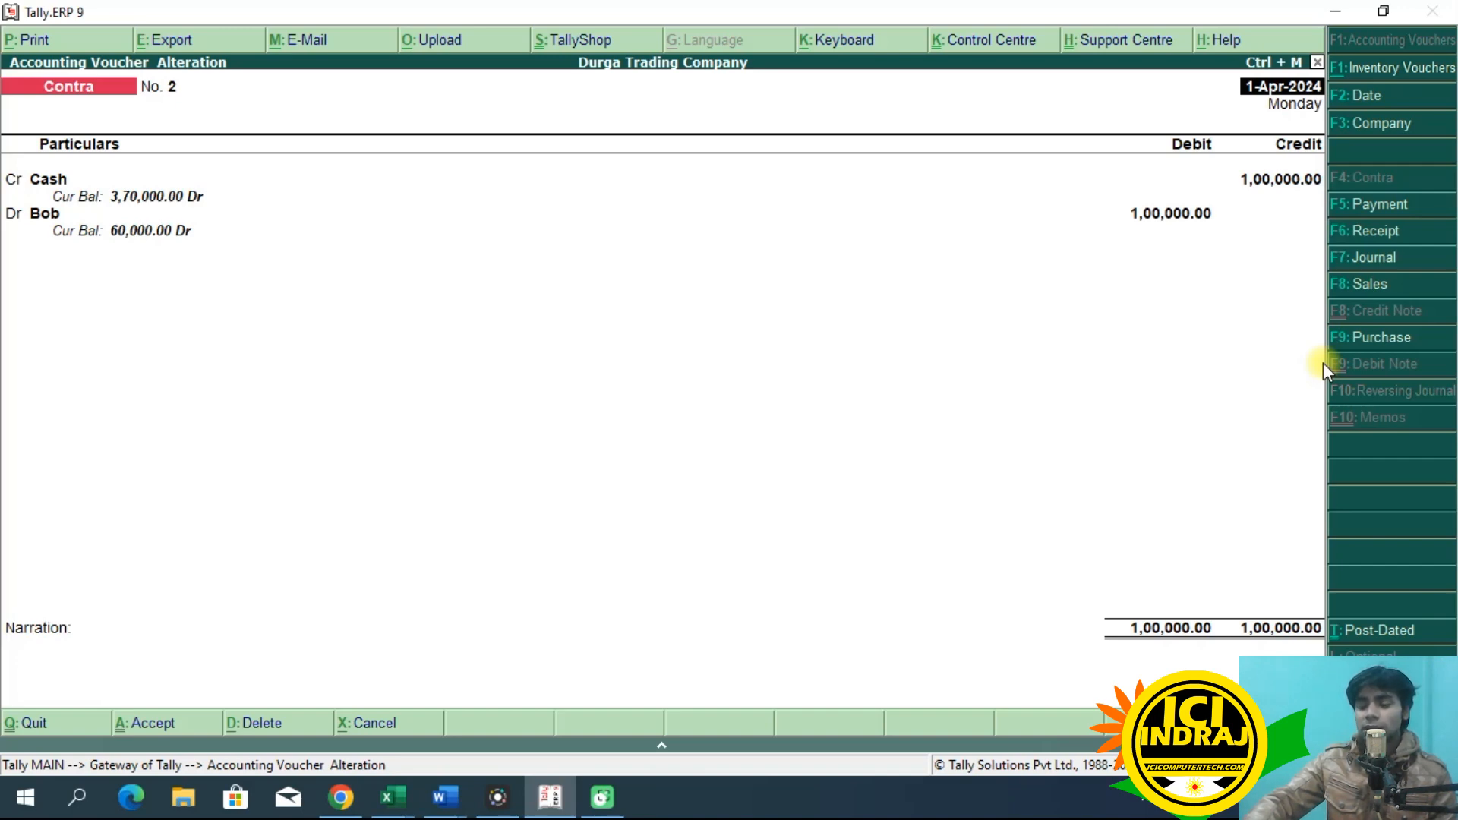
key("Page_Down")
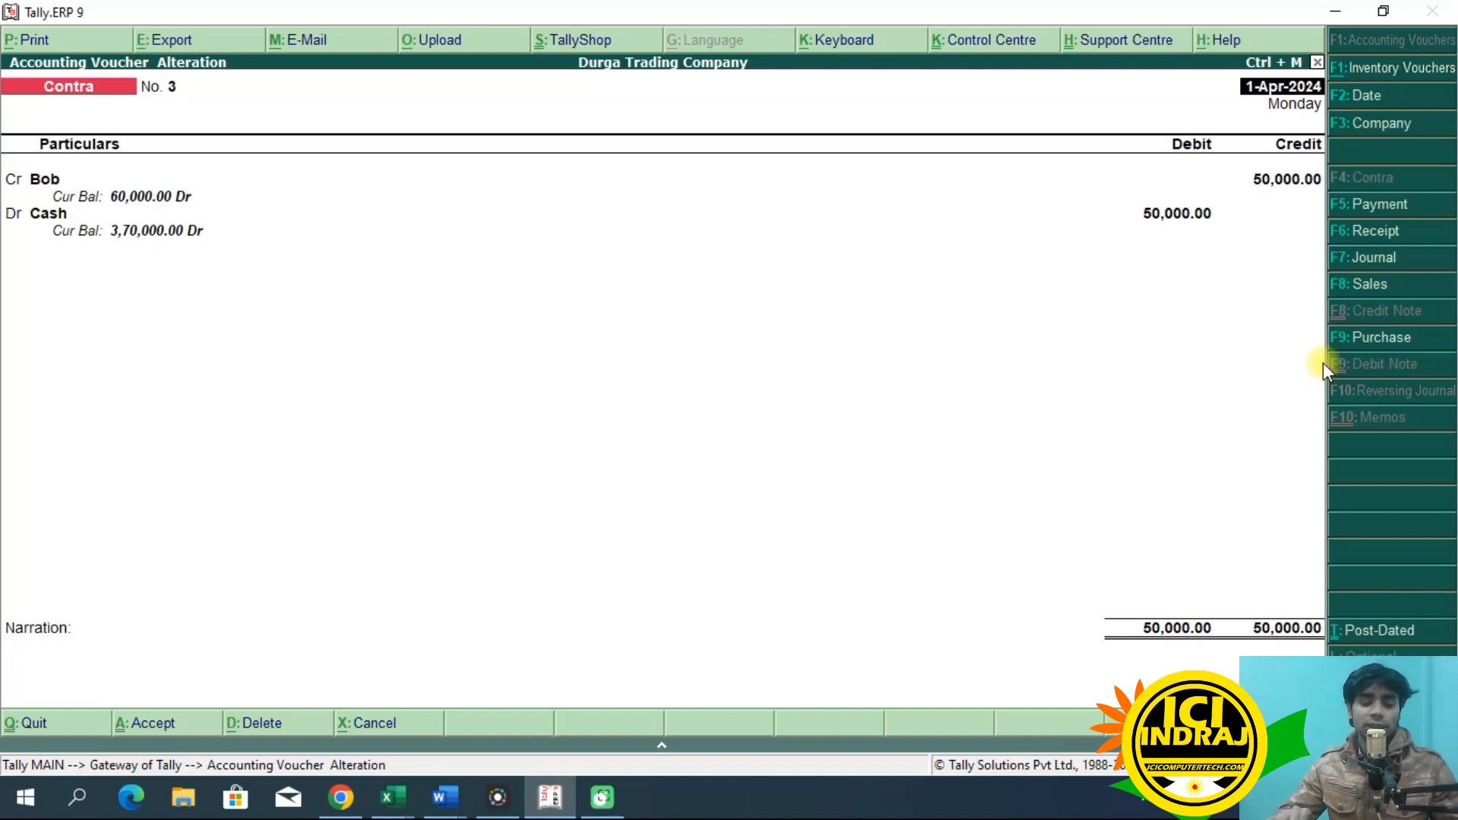
key("Escape")
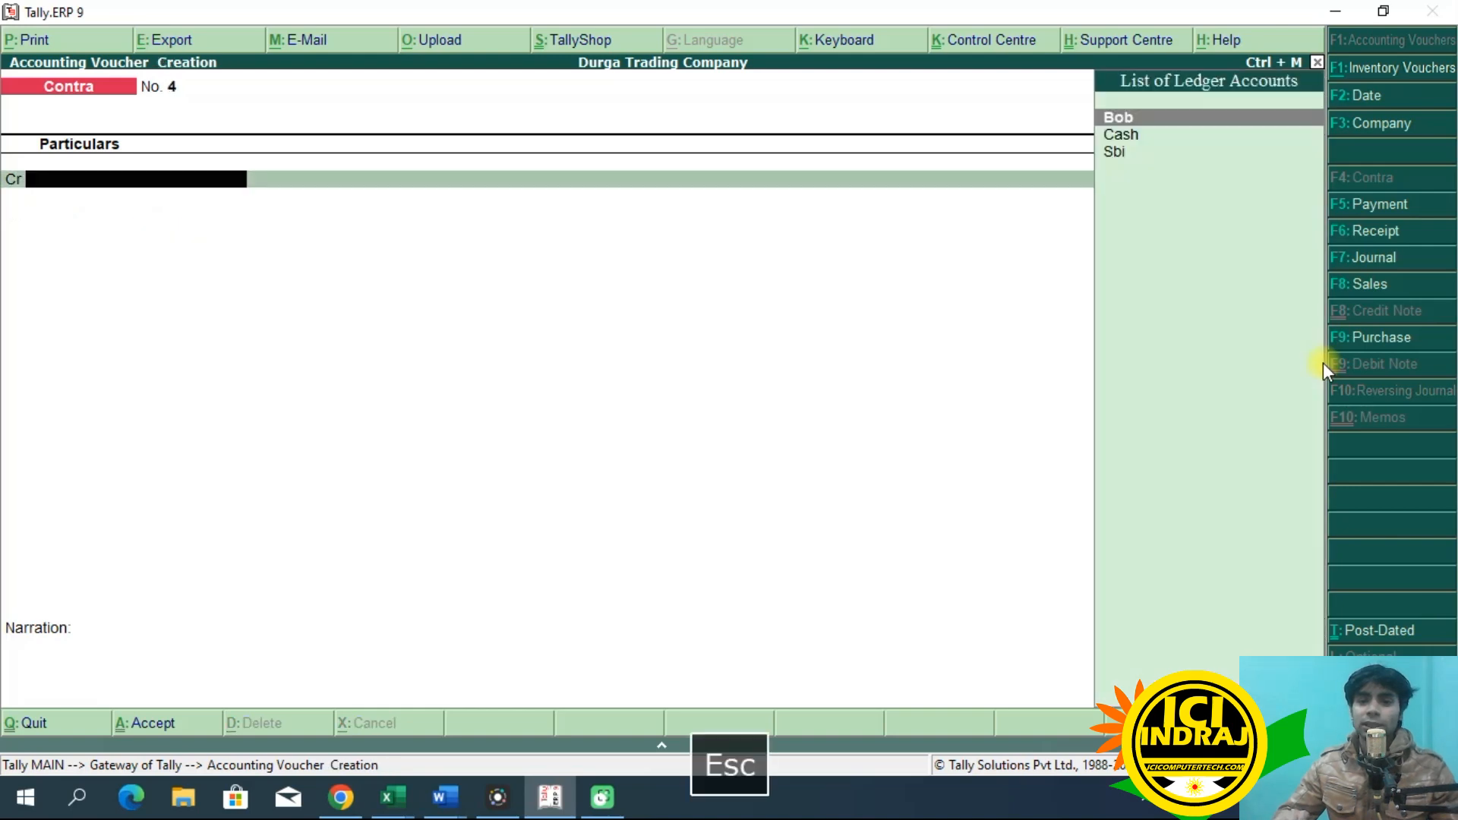
Step: Return to the Gateway of Tally, open the Balance Sheet and go to the Loans (Liability) line
key("Escape")
key("Escape")
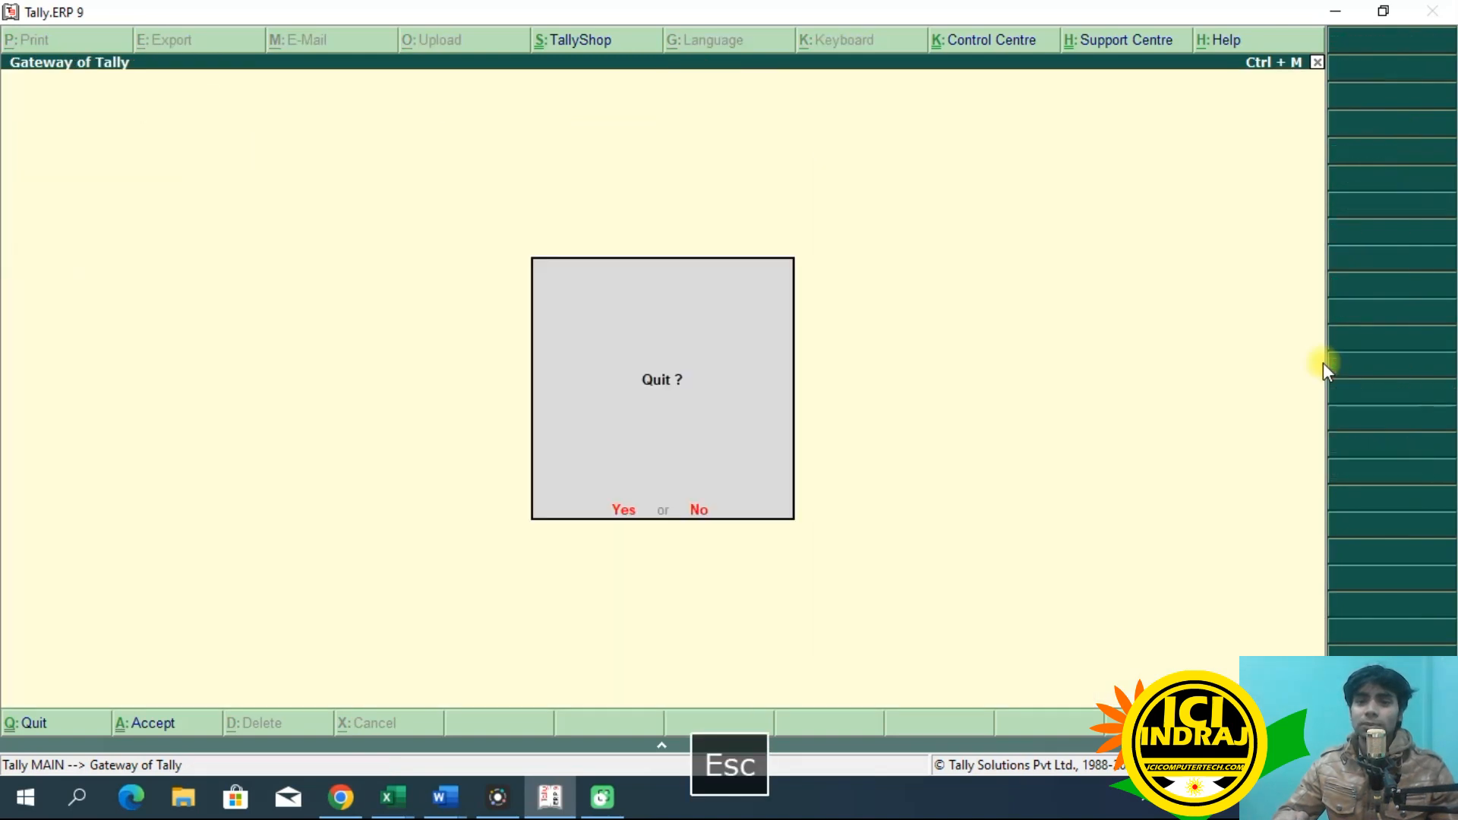
key("Escape")
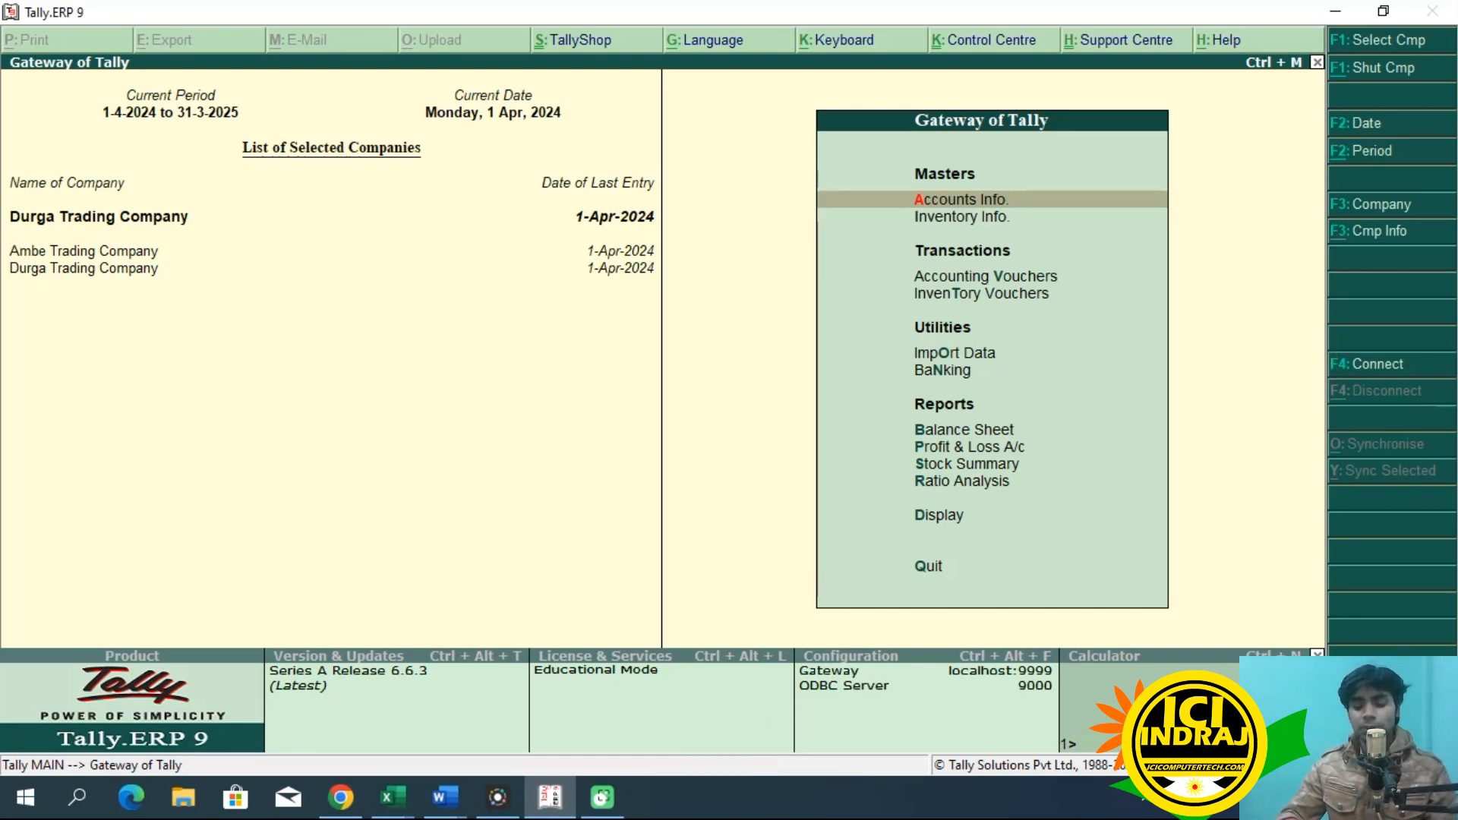
key("b")
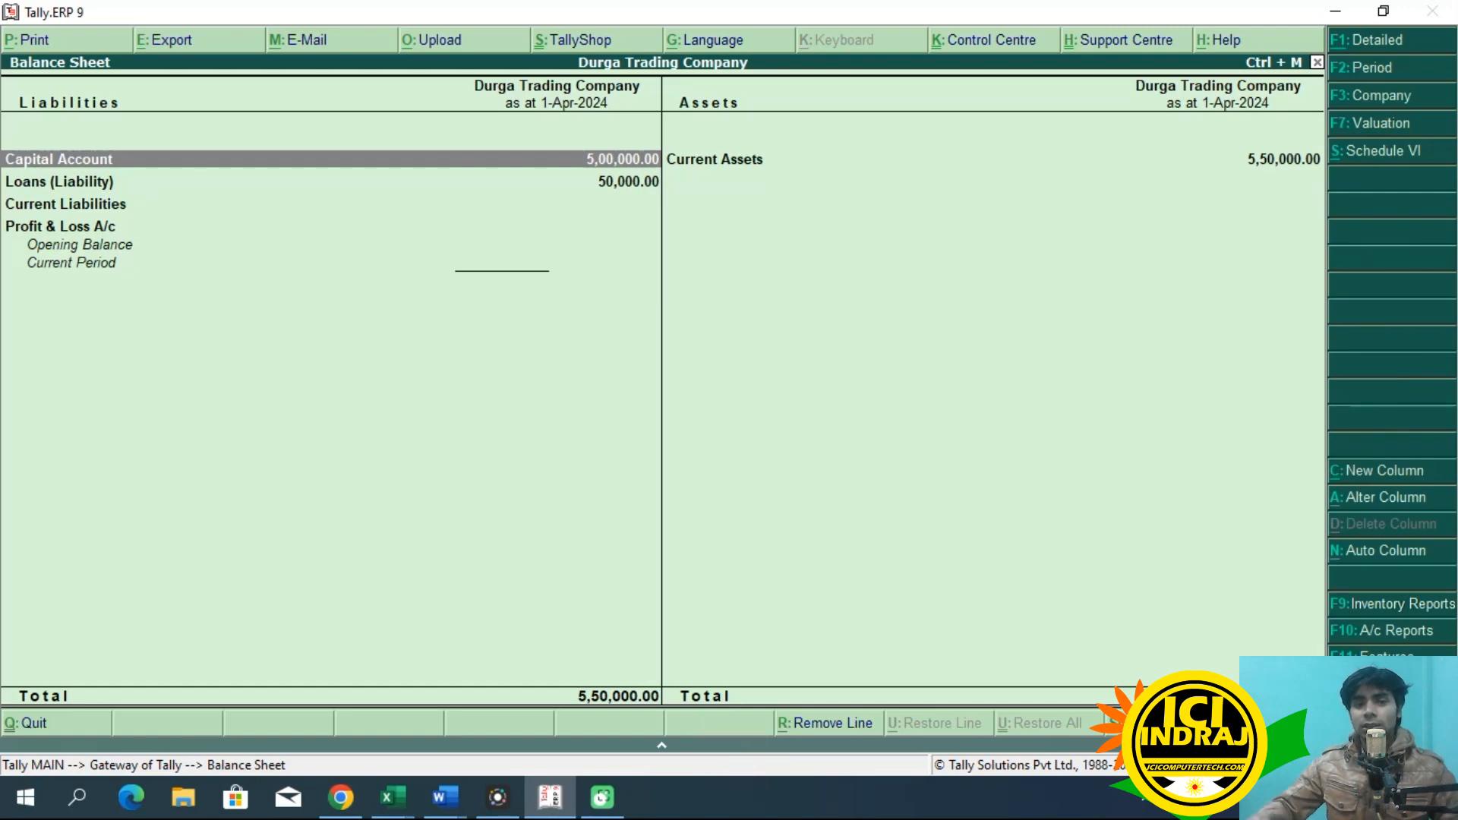
key("Down")
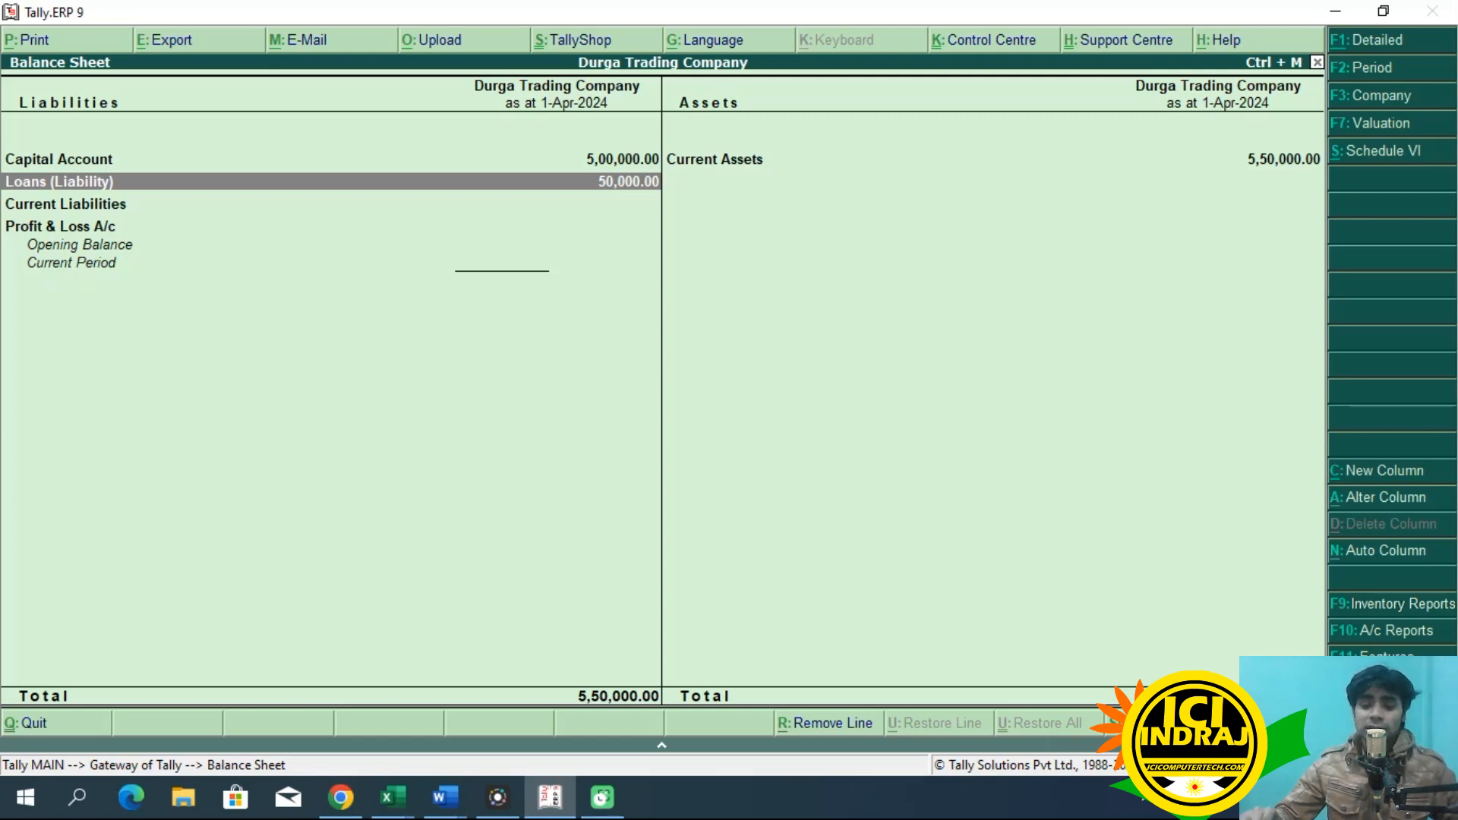
Step: Switch to the Word notes and examine the amounts of the cash and SBI cheque transactions under Payment voucher
key("alt+Tab")
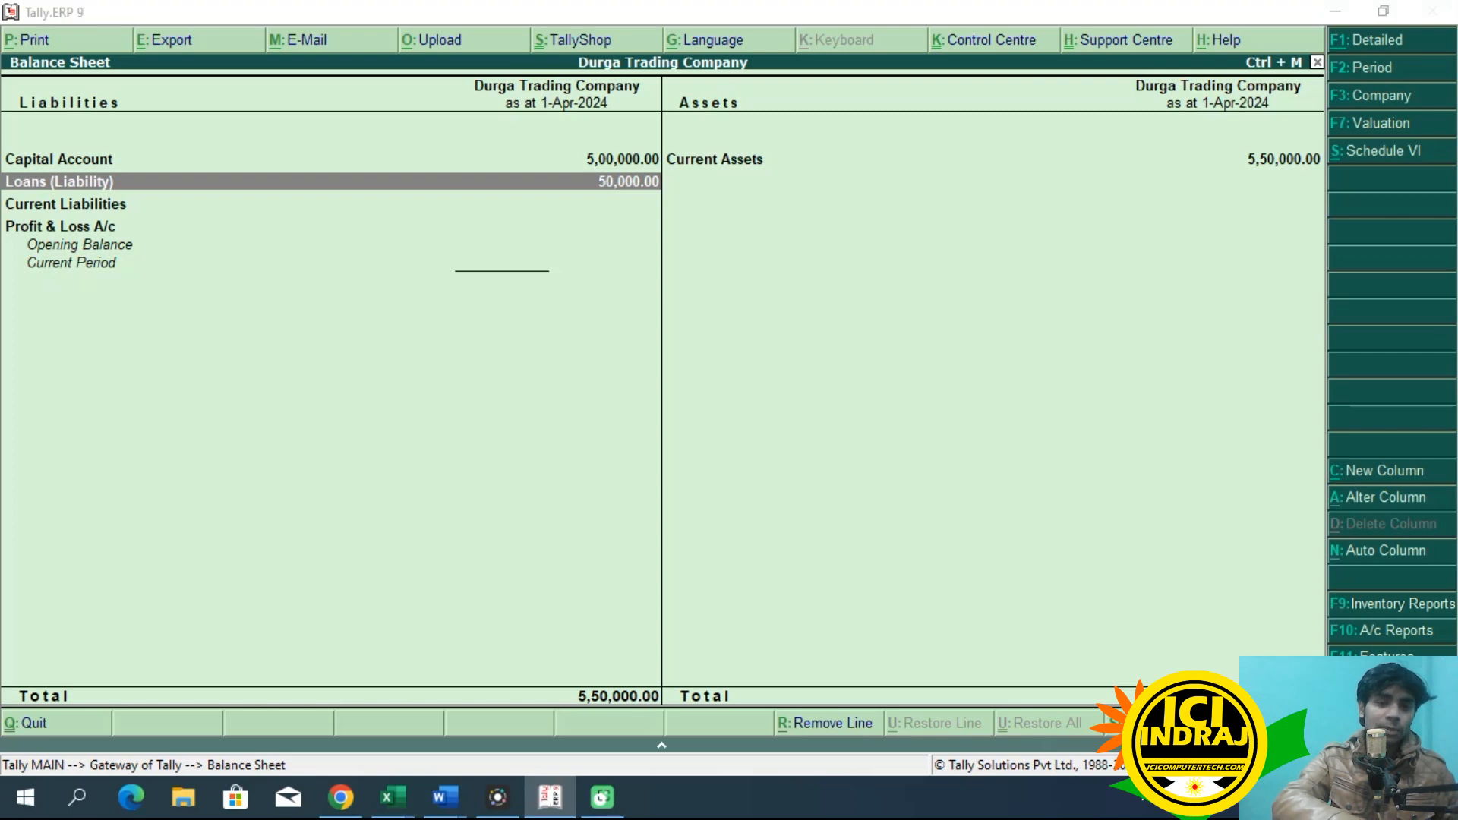
key("alt+Tab")
key("alt+Tab")
key("alt+Tab")
key("alt+Tab")
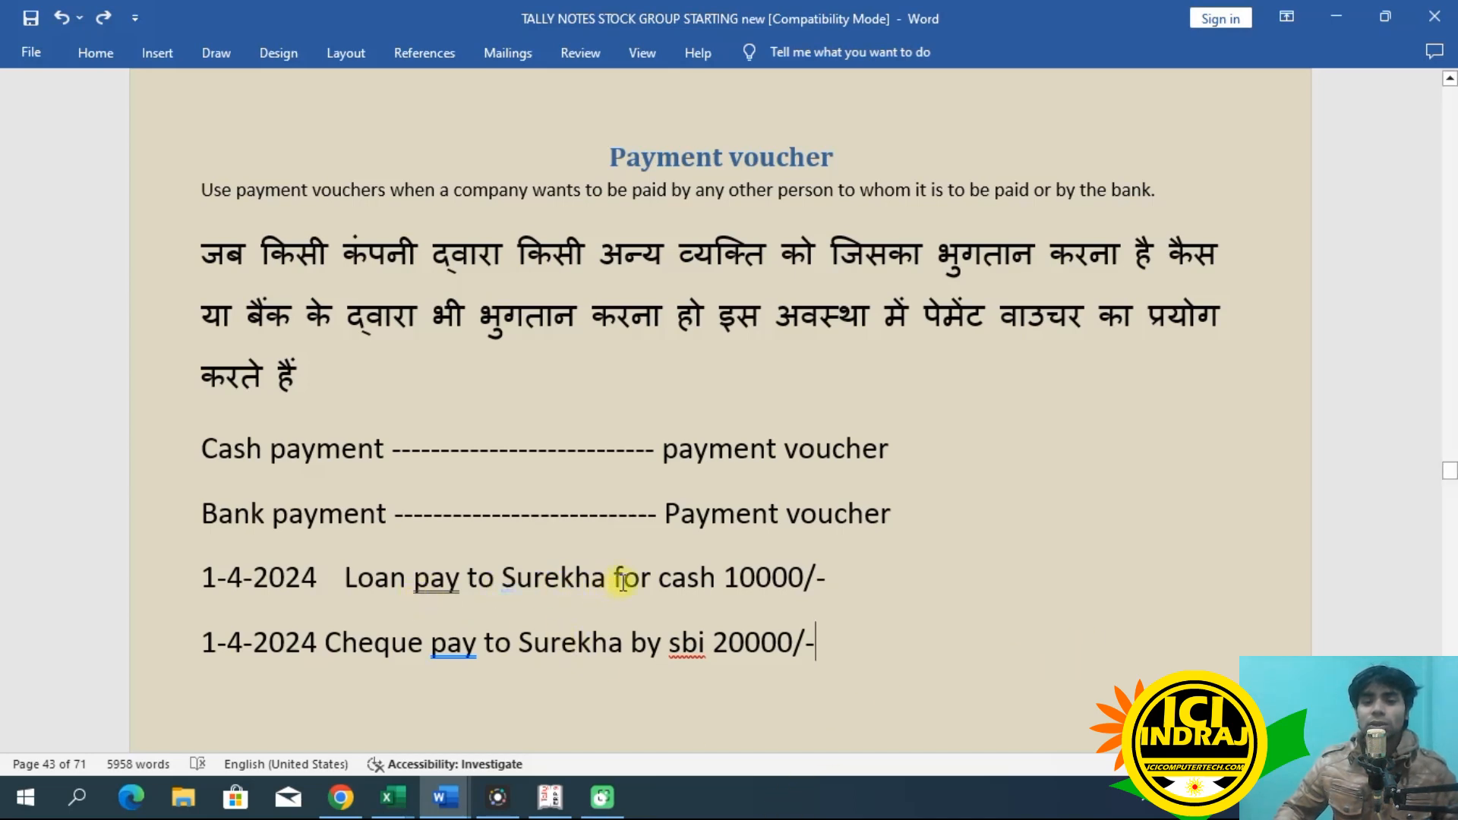
left_click_drag(823, 588, 736, 593)
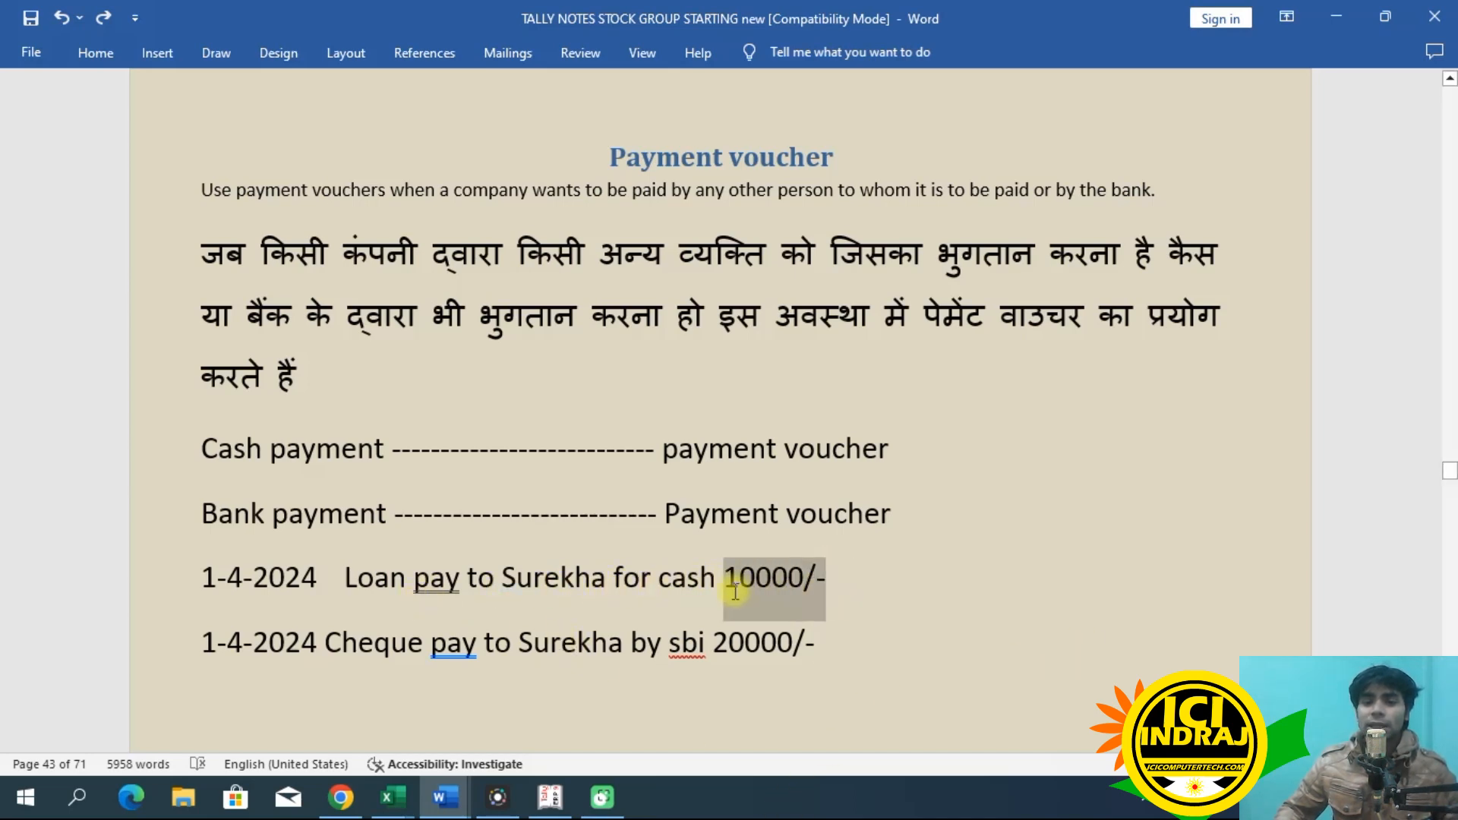
left_click_drag(816, 658, 715, 653)
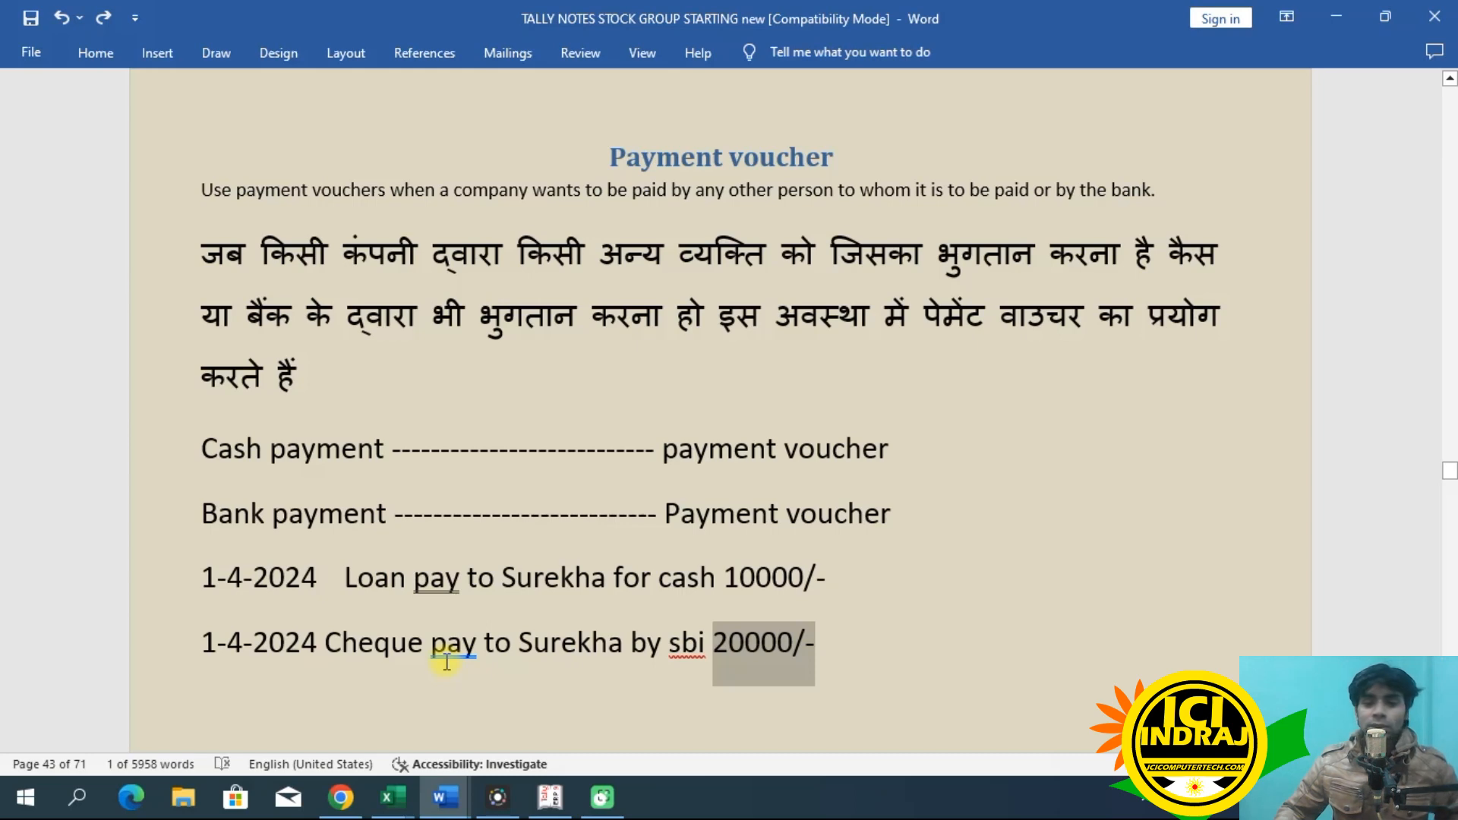
left_click(848, 649)
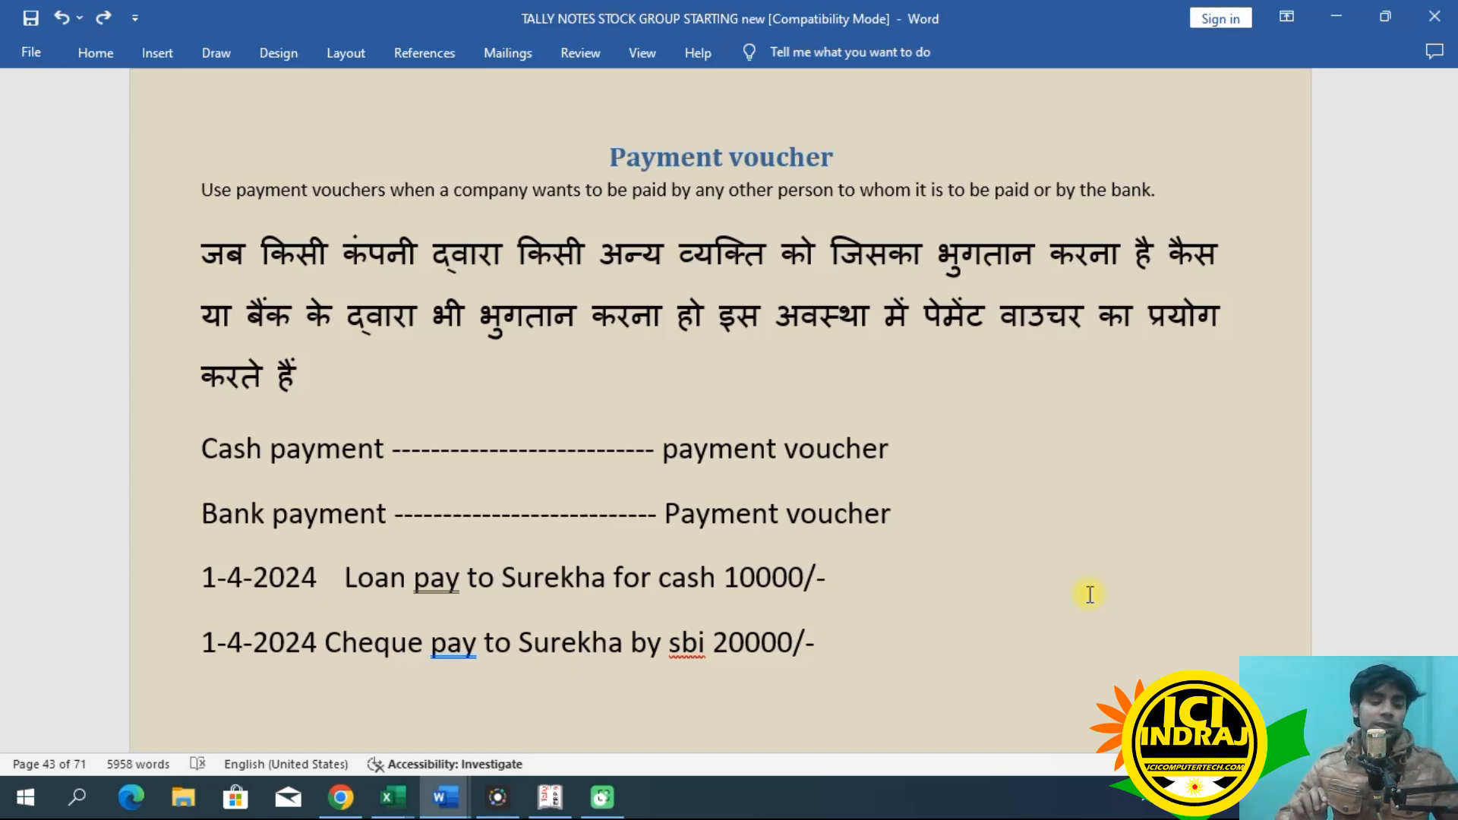
key("Escape")
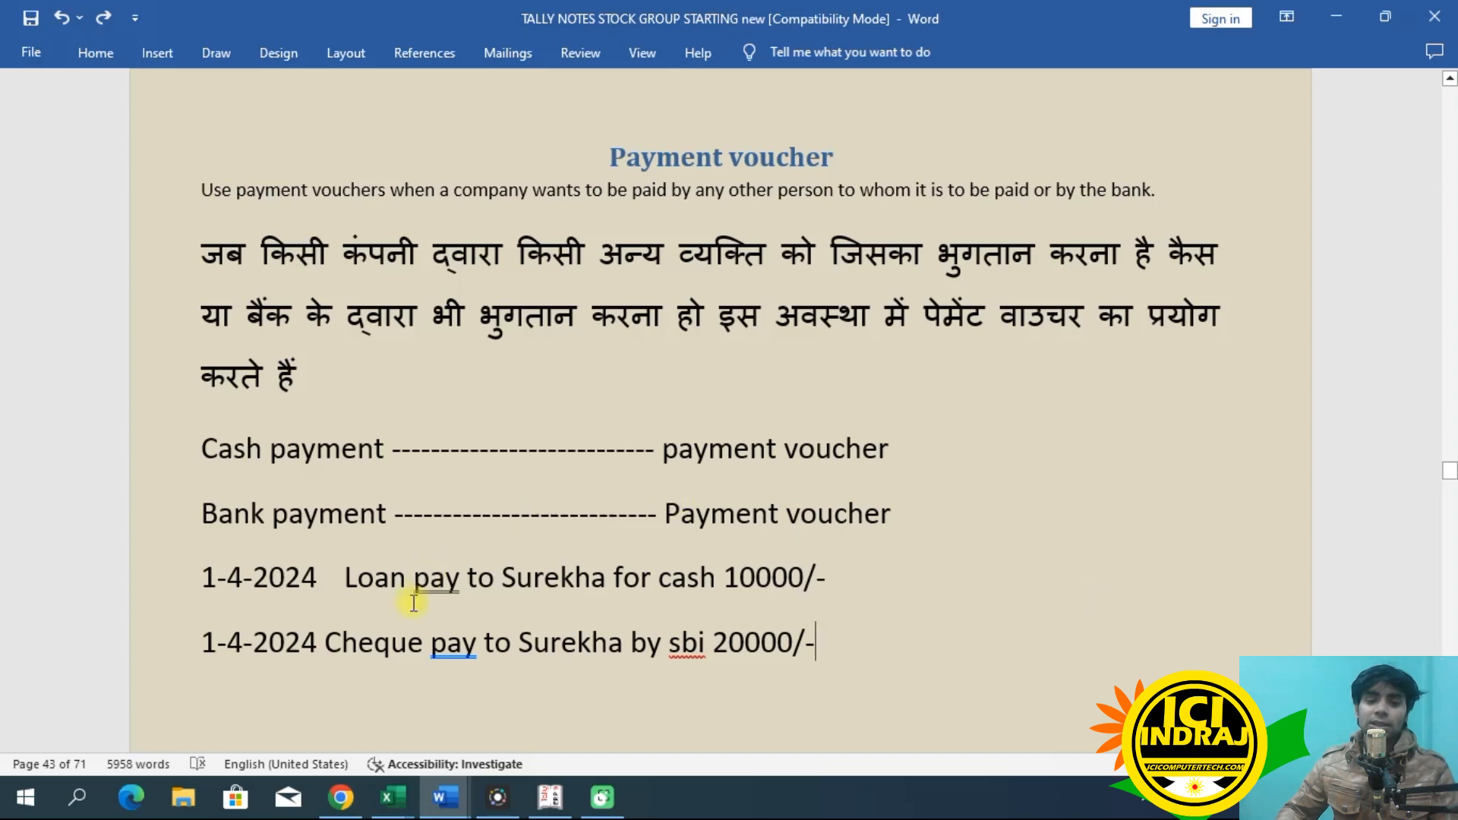
Step: Switch back to Tally, leave the Balance Sheet and start a new Payment voucher under Accounting Vouchers
left_click(551, 799)
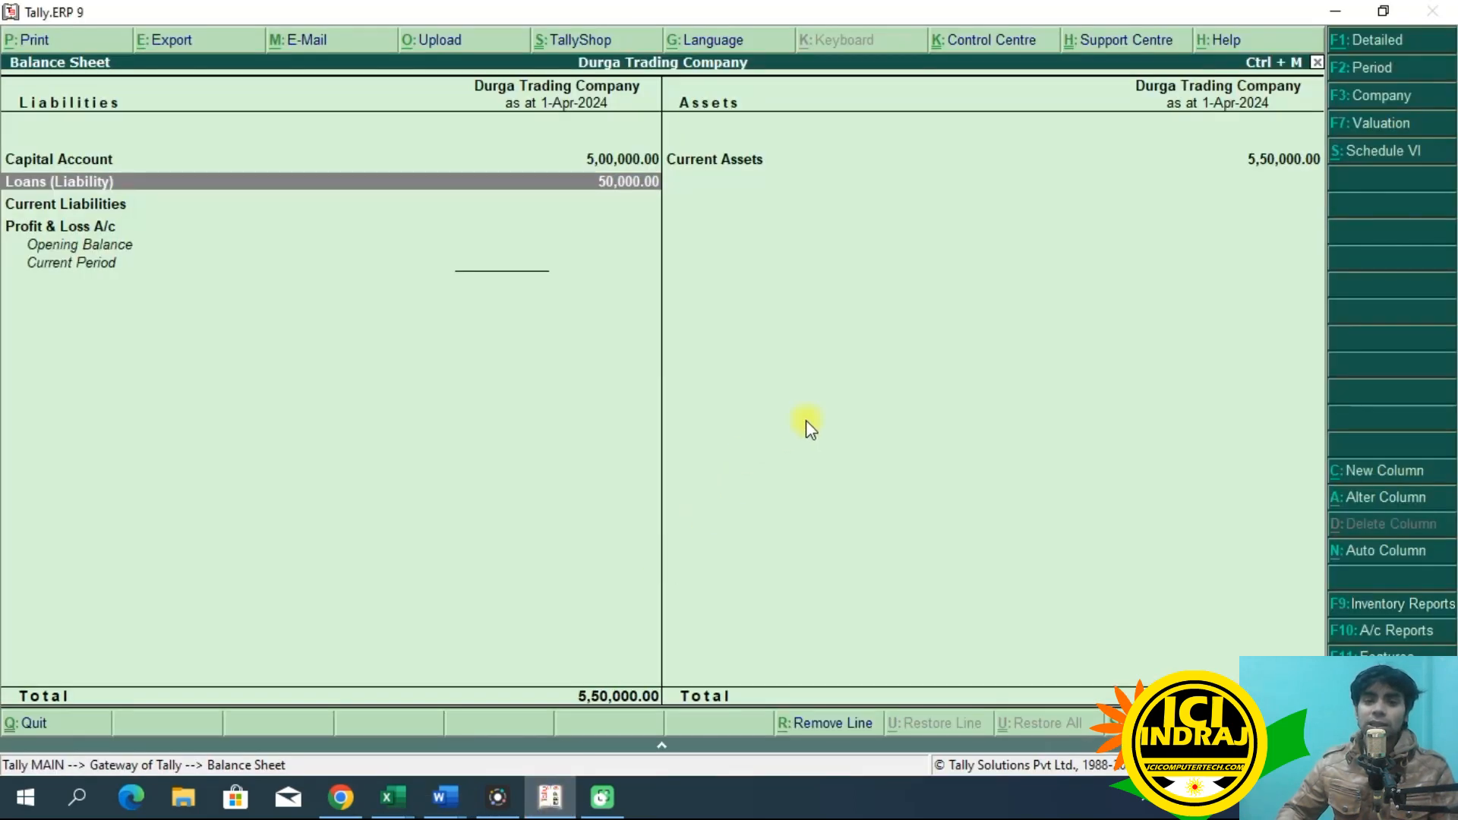
key("Escape")
key("Escape")
key("Escape")
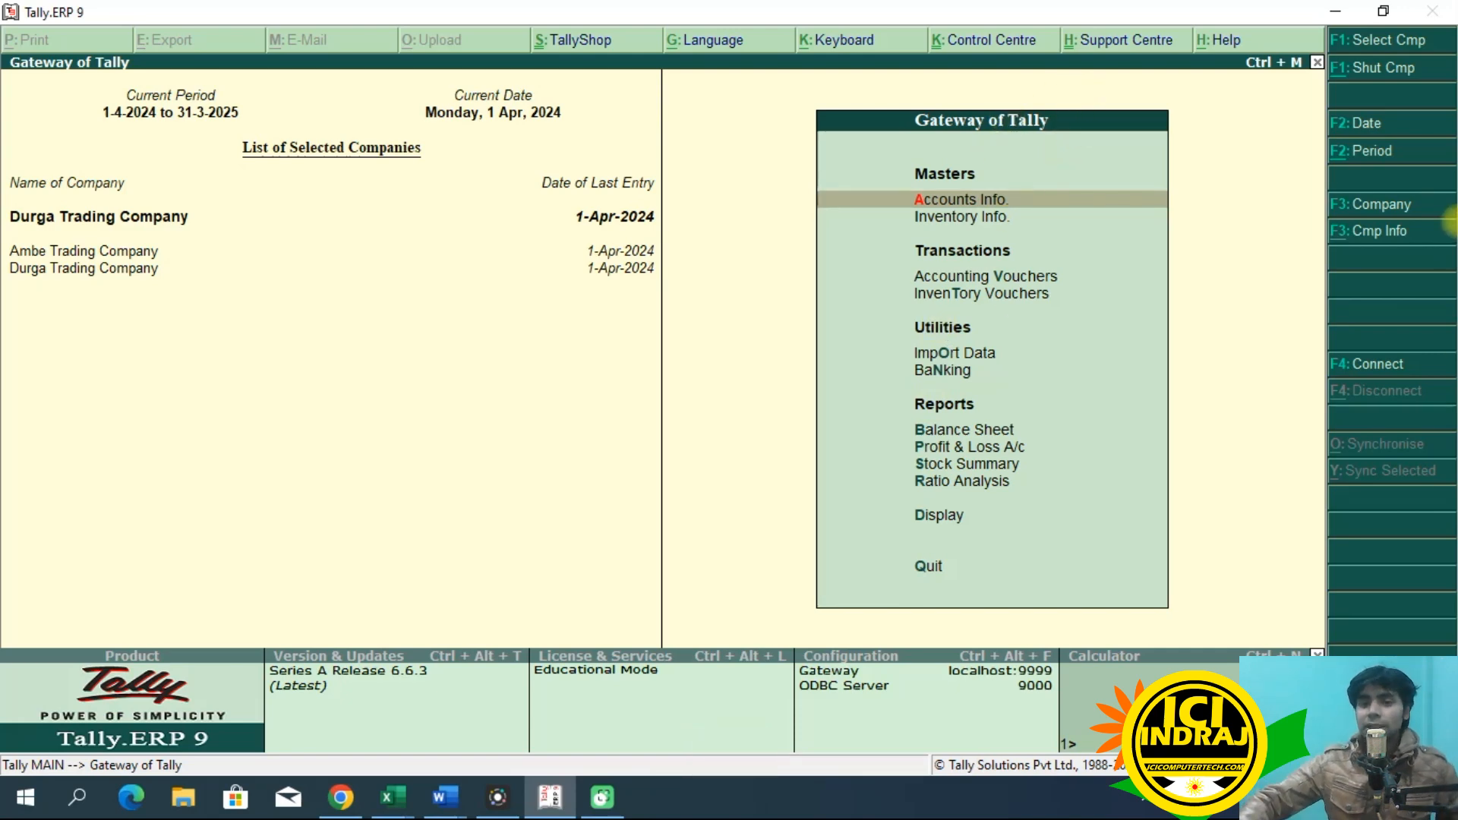
key("Down")
key("Down")
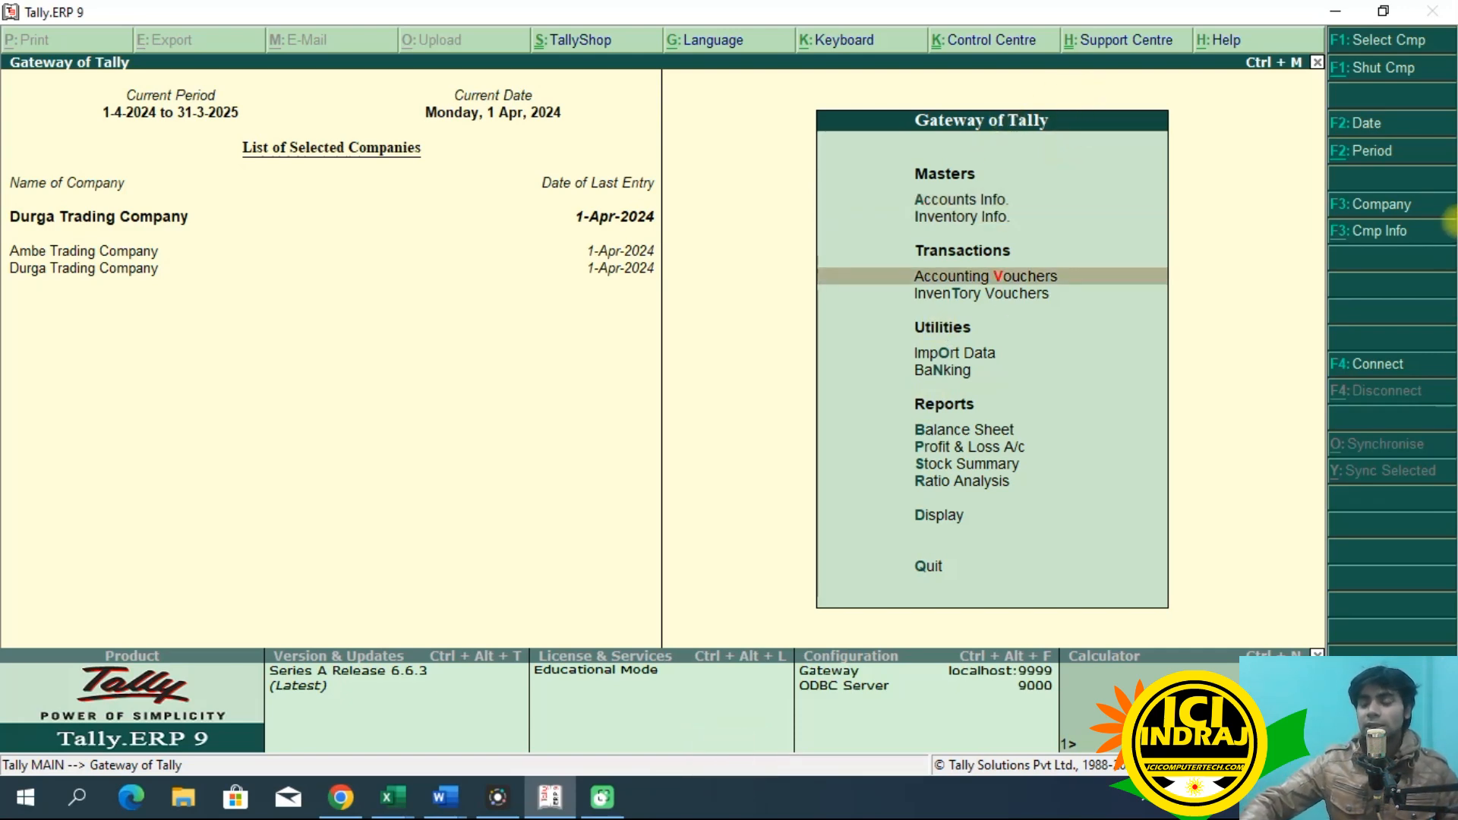
key("Return")
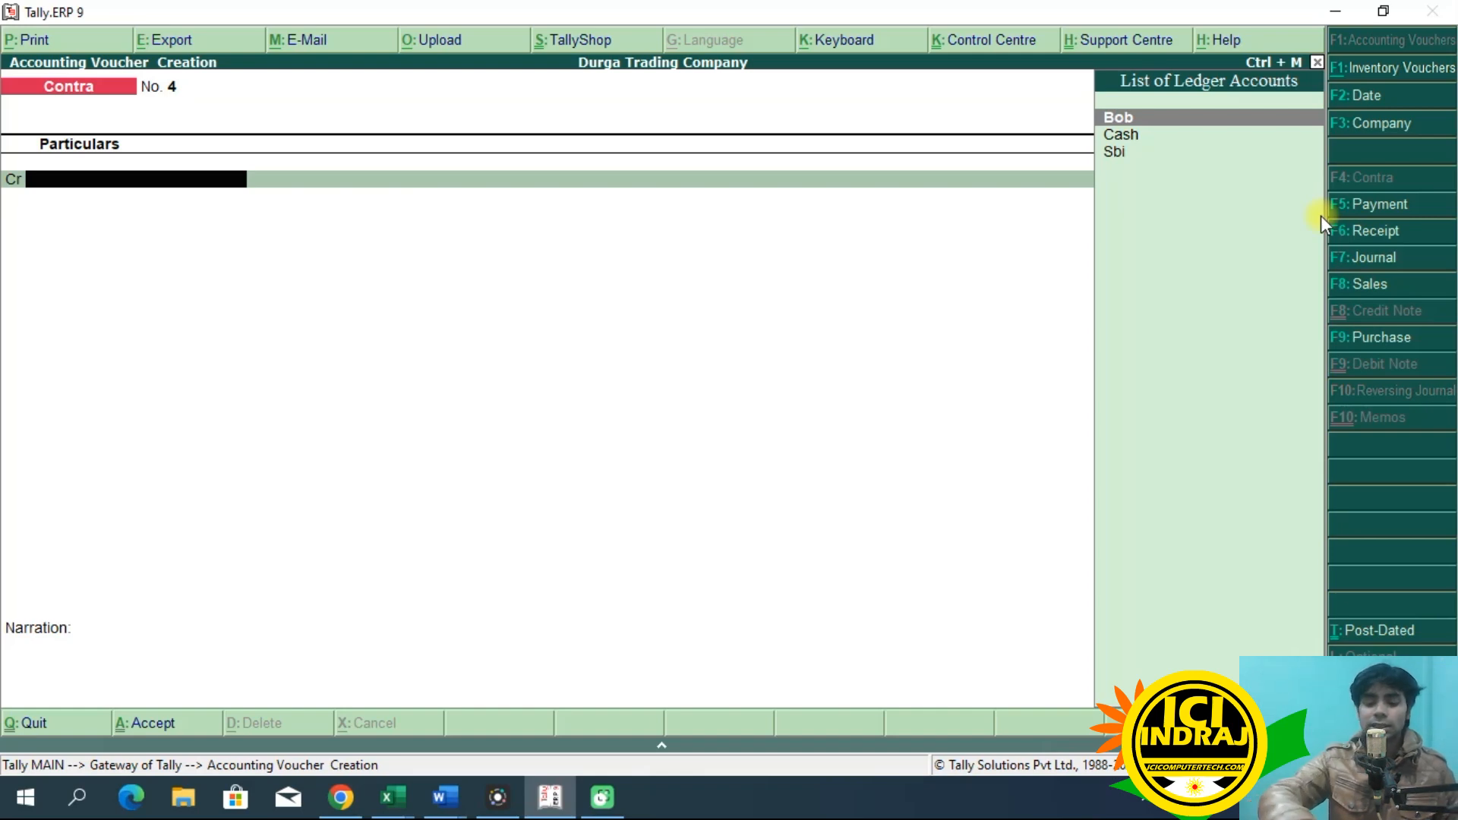
key("F5")
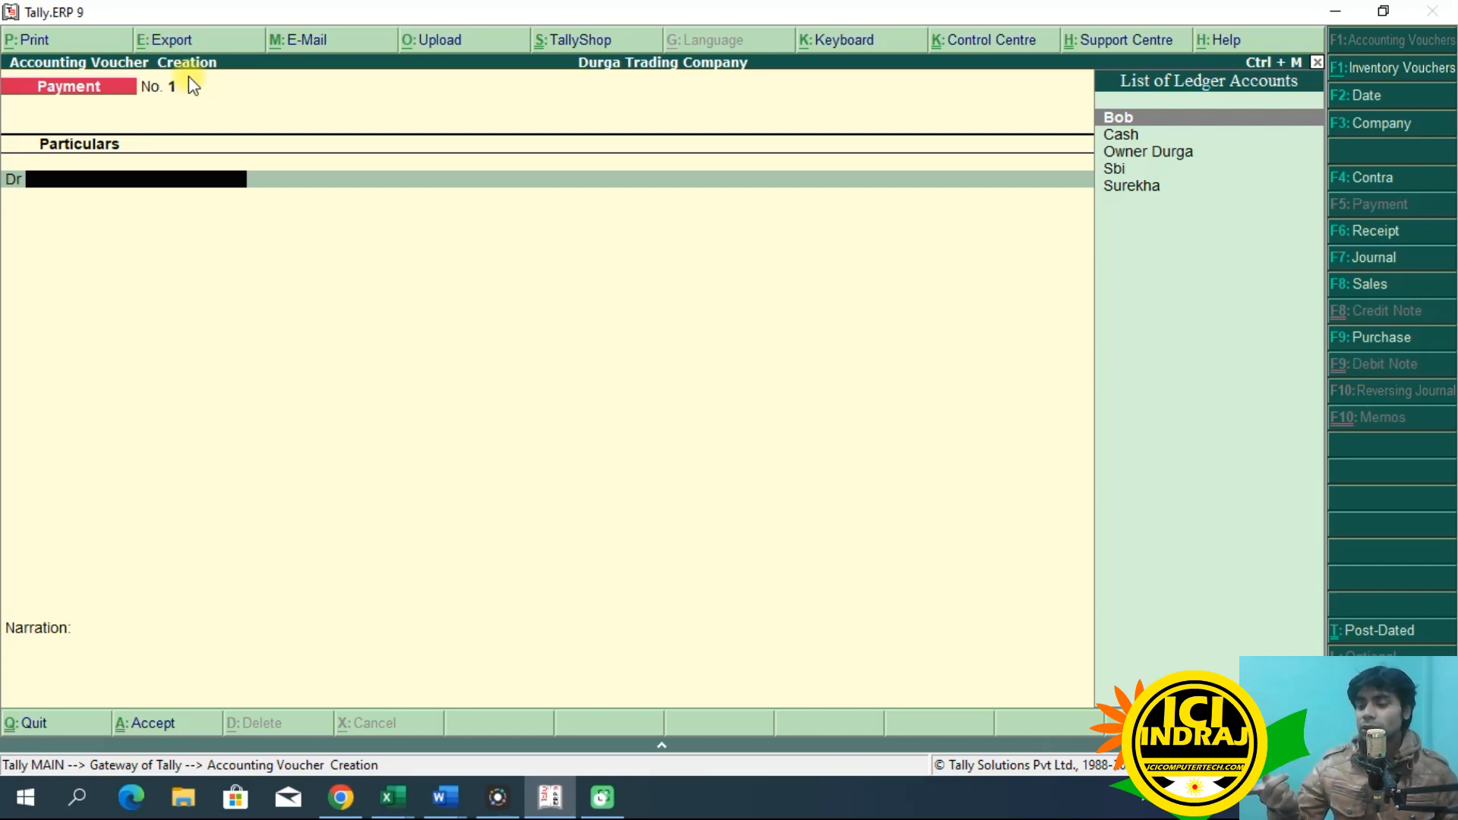
Step: Debit the lender's ledger with 10000 in the payment voucher
key("Down")
key("Down")
key("Down")
key("Down")
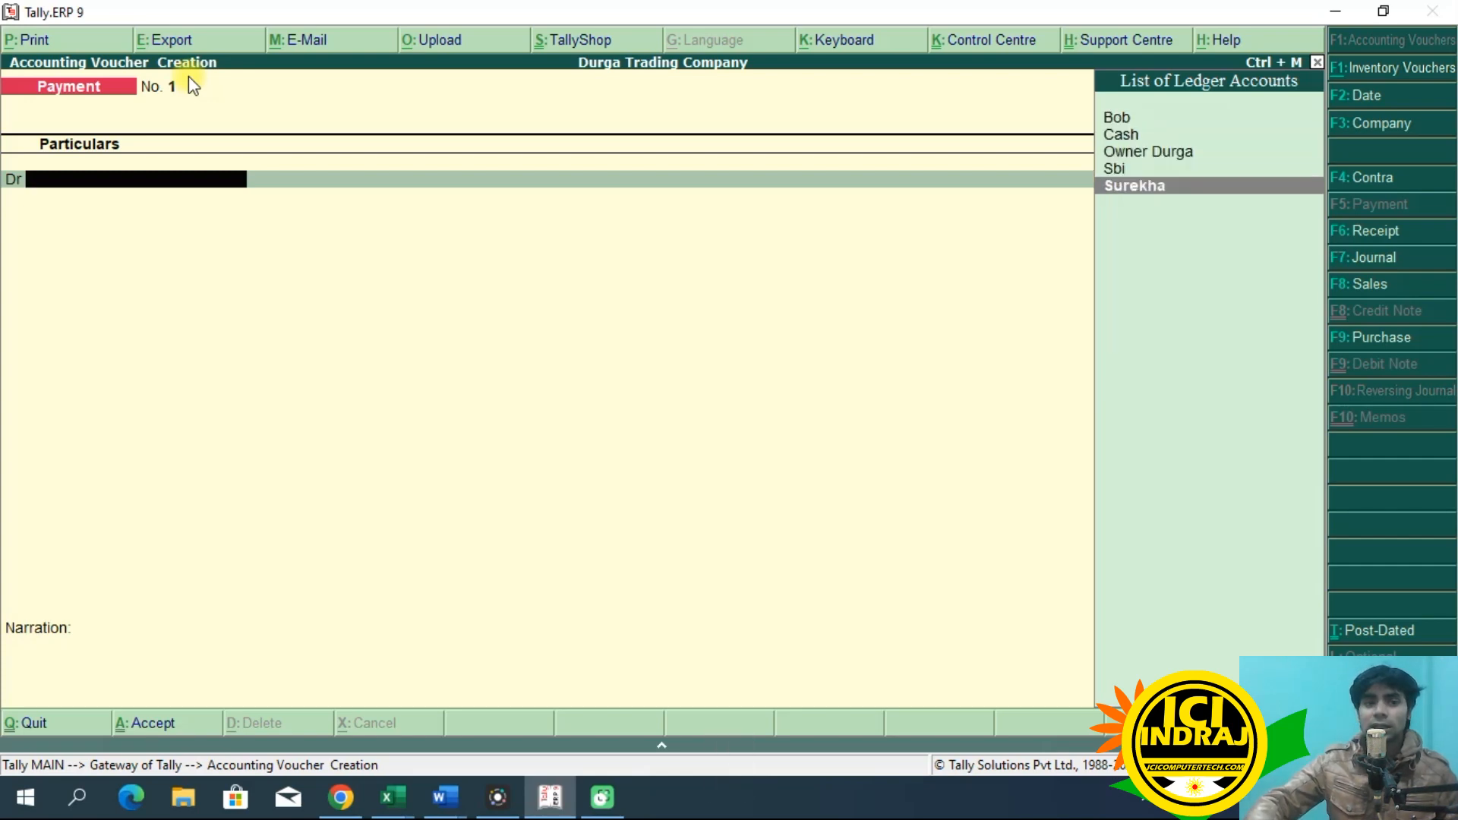
key("Return")
type("1")
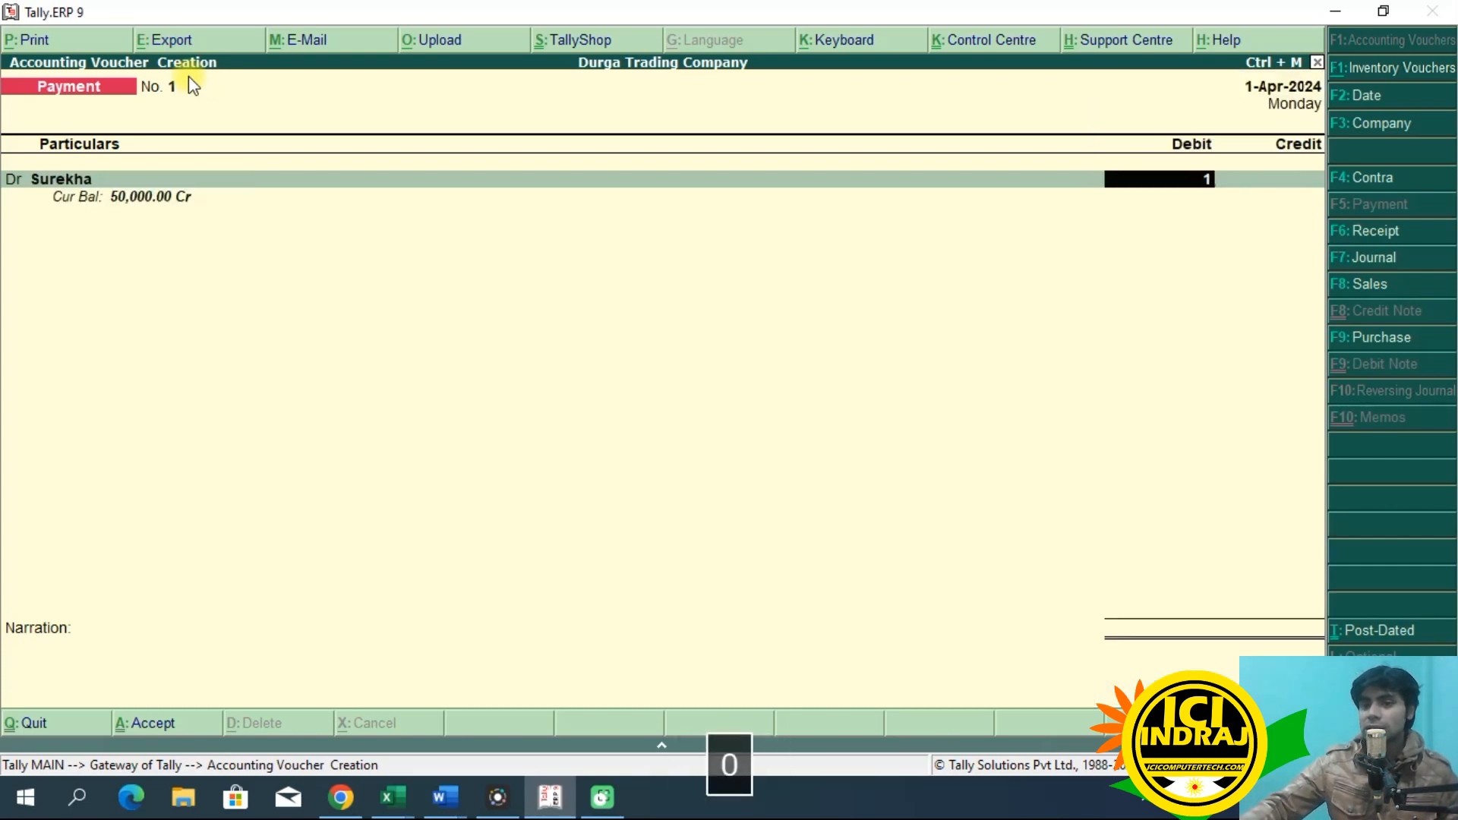
type("0000")
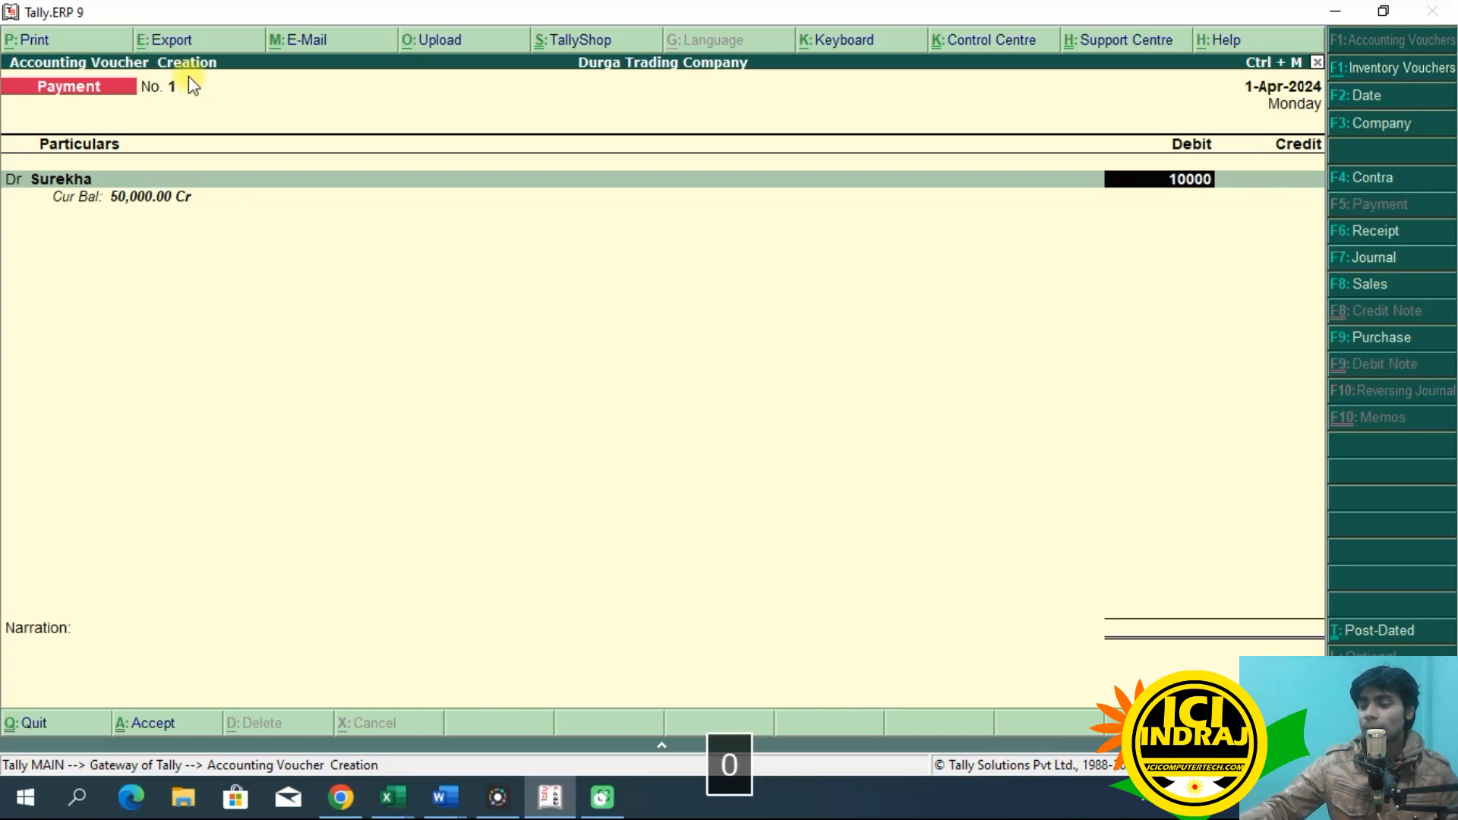
key("Return")
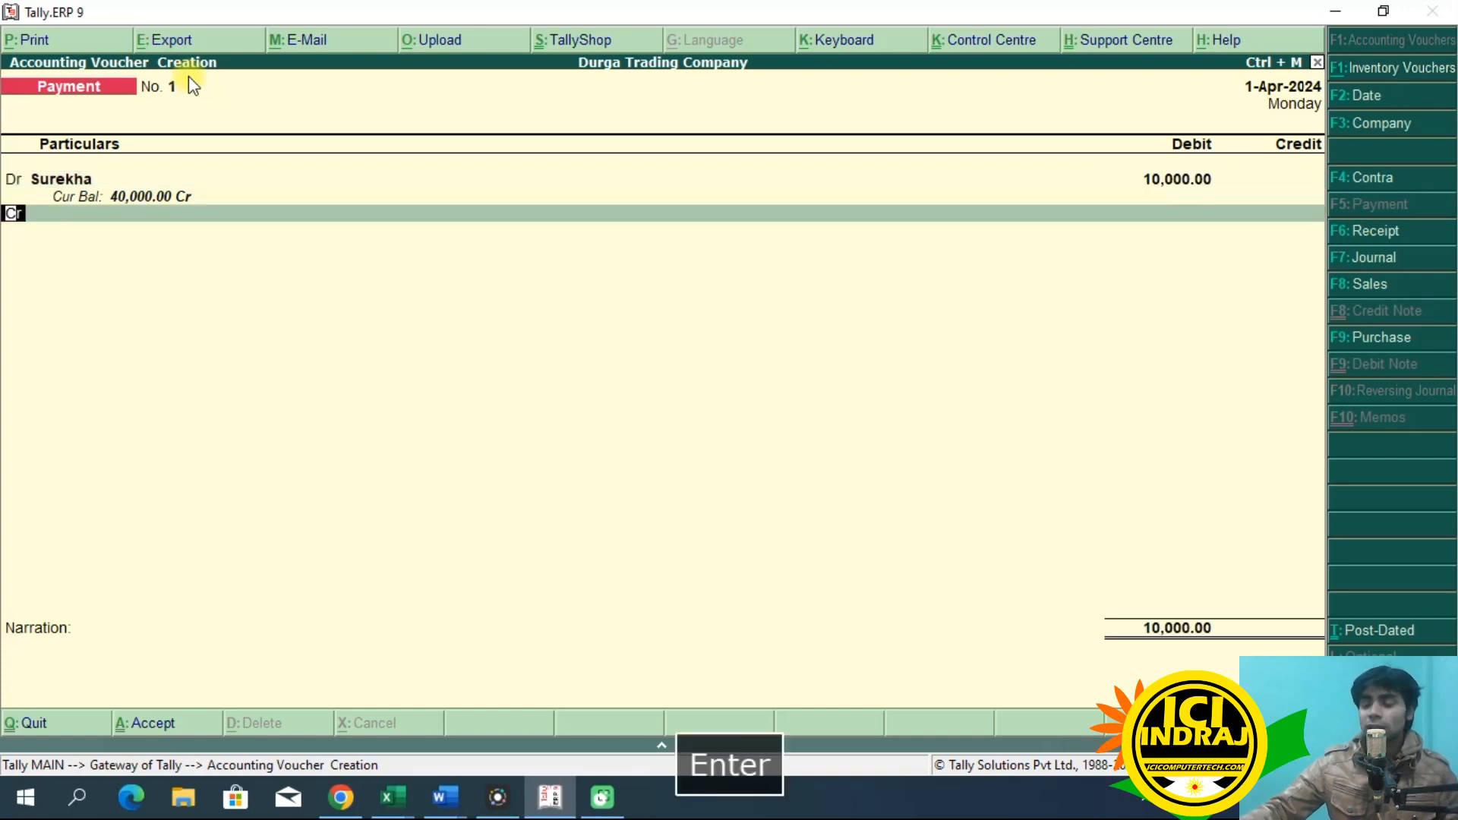
Step: Choose Cash as the credit ledger on the second line of the payment voucher
key("Return")
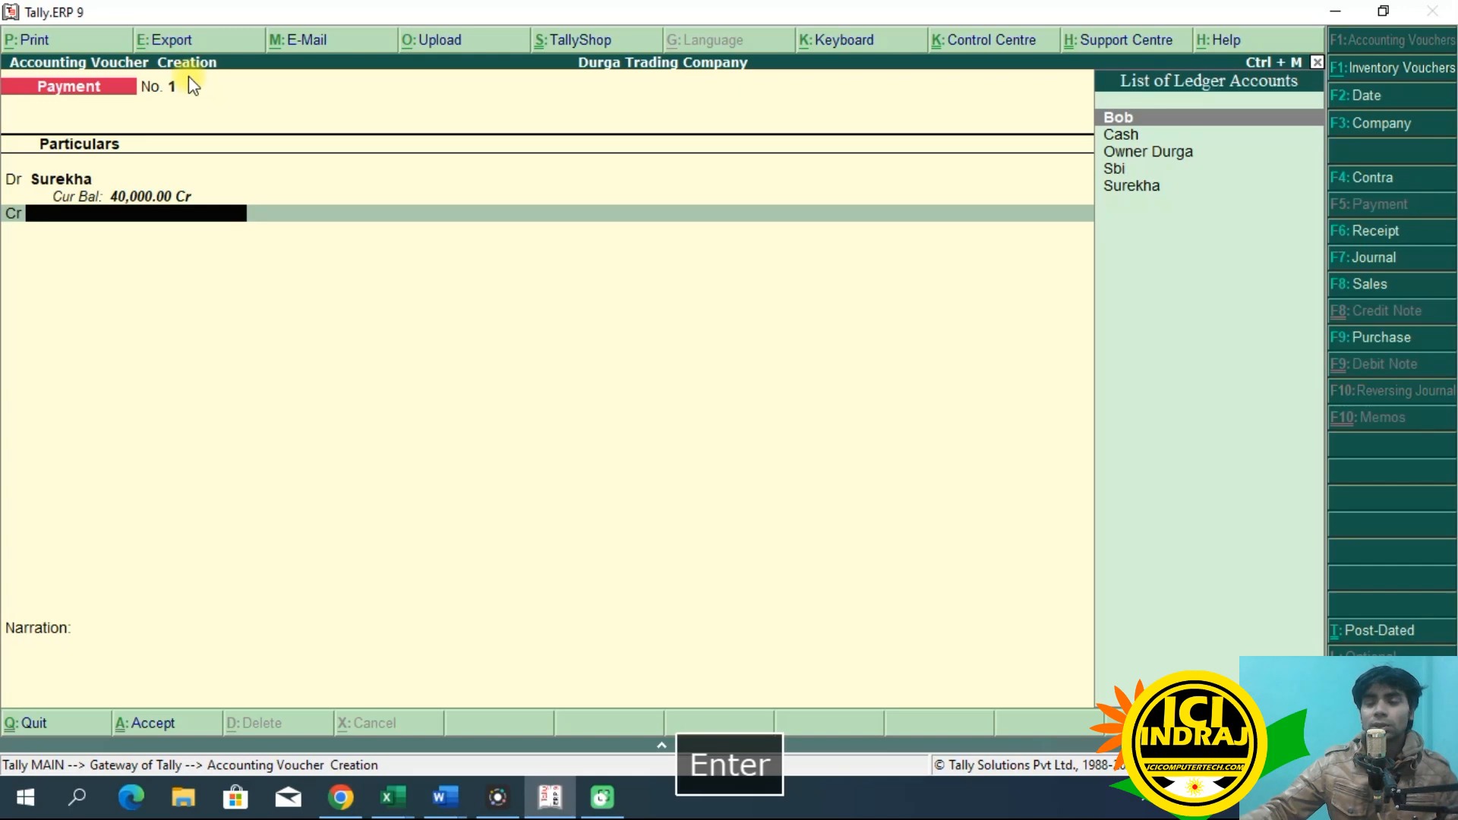
key("Down")
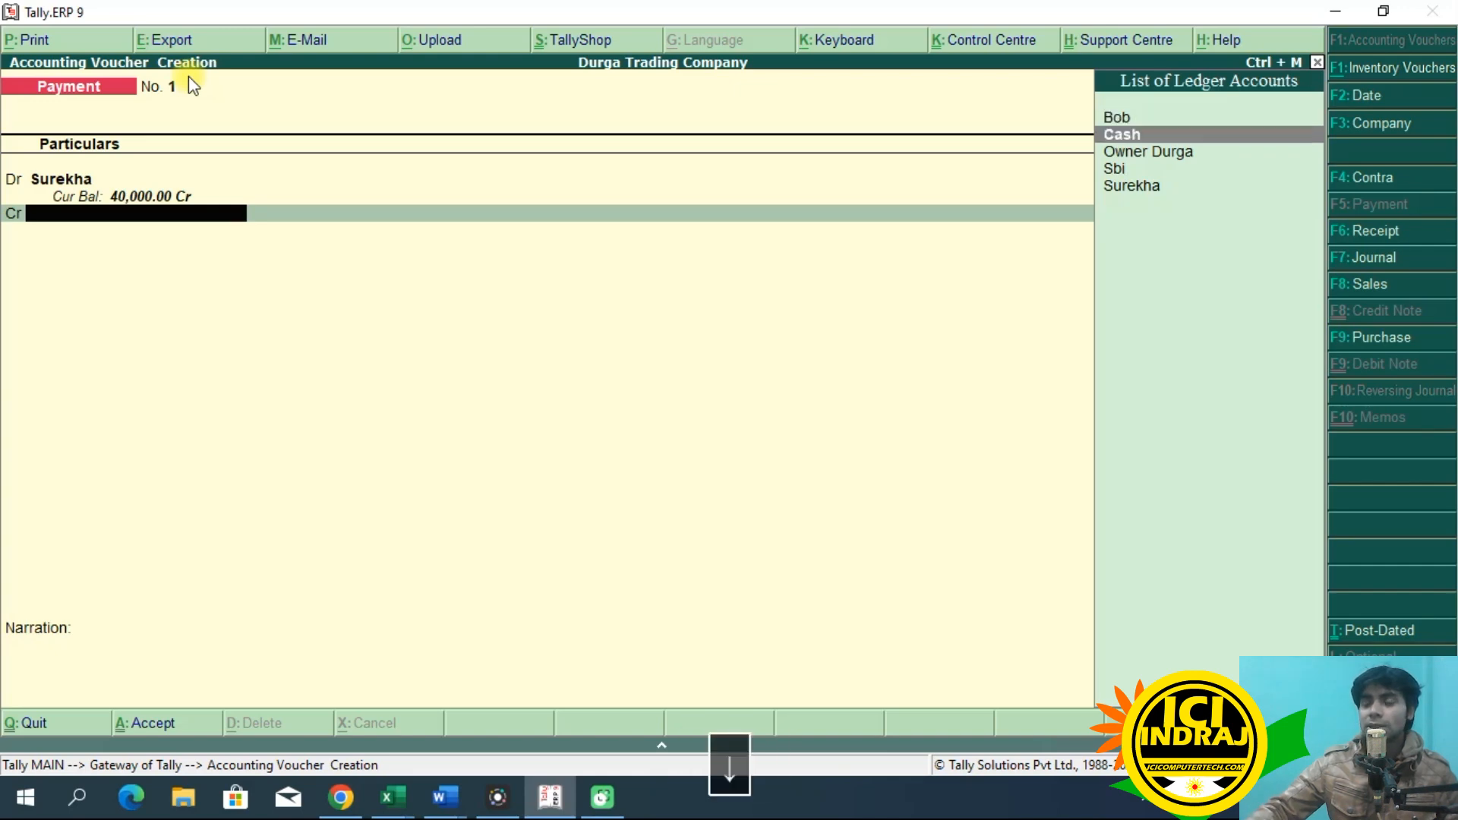
key("Down")
key("Down")
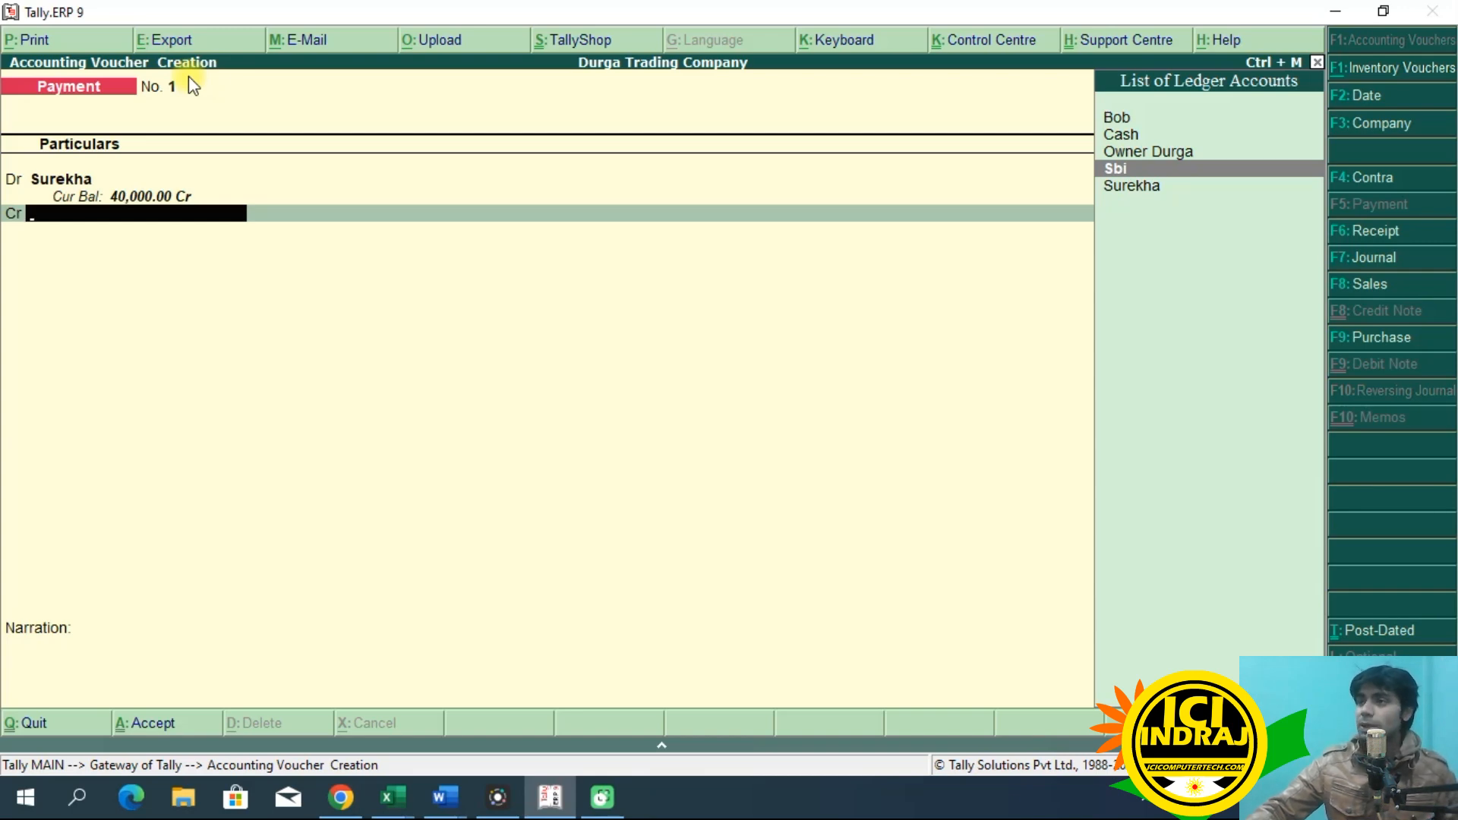
key("Up")
key("Up")
key("Down")
key("Up")
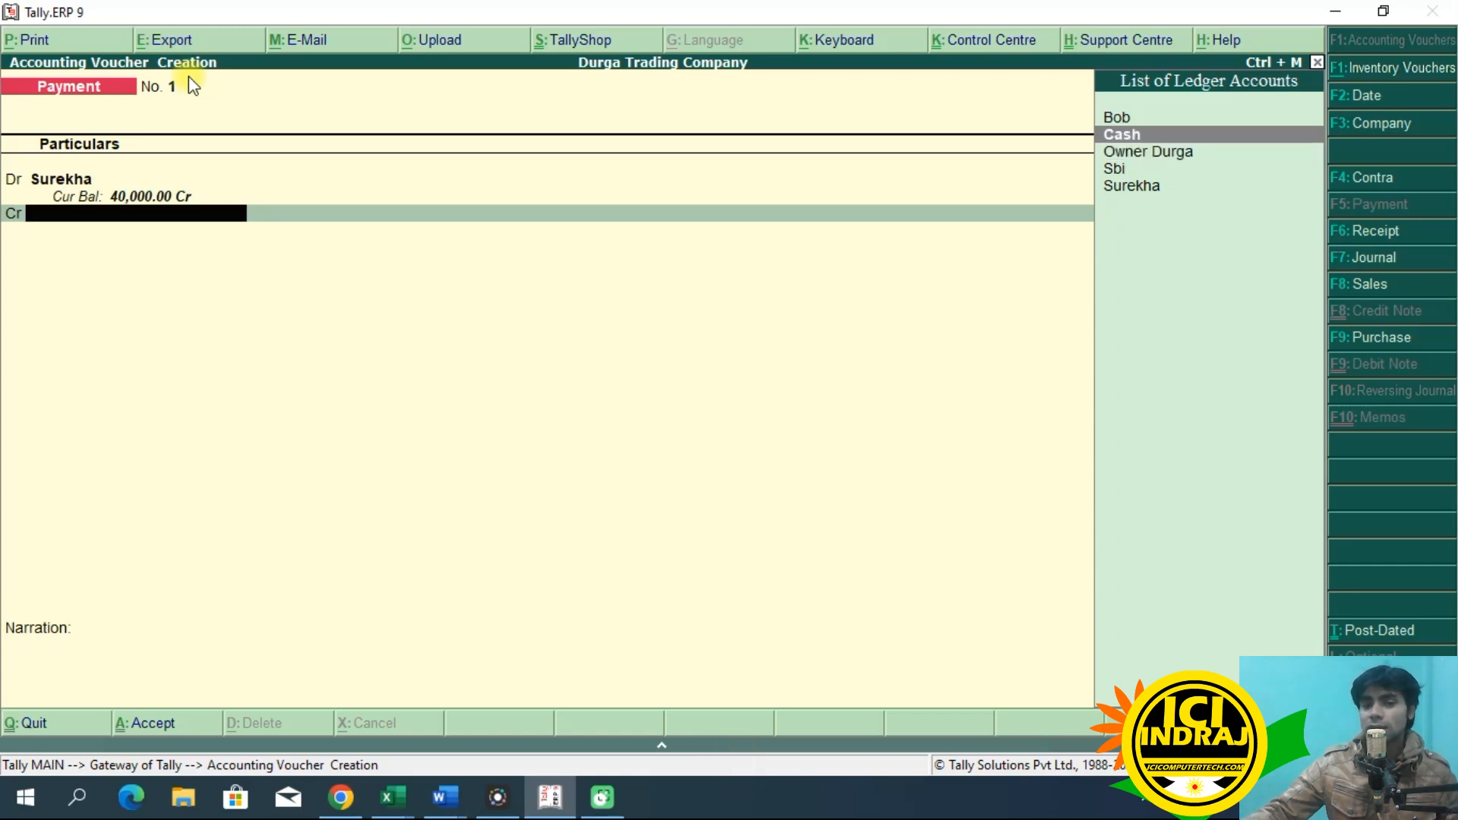
key("Return")
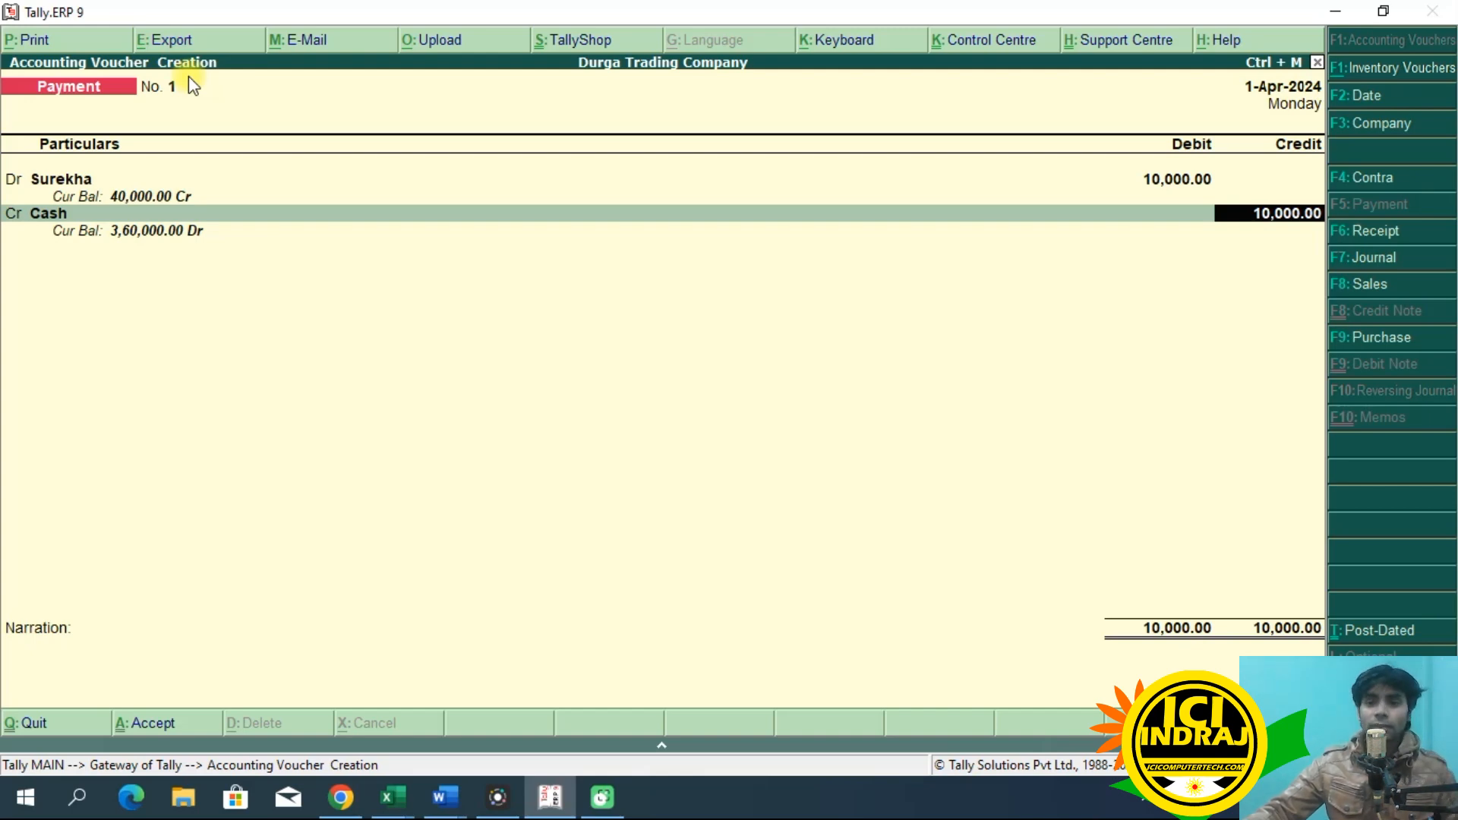
Step: Accept the 10000 cash credit, enter a narration for the cash payment of 10000 to the lender, and save the voucher
key("Return")
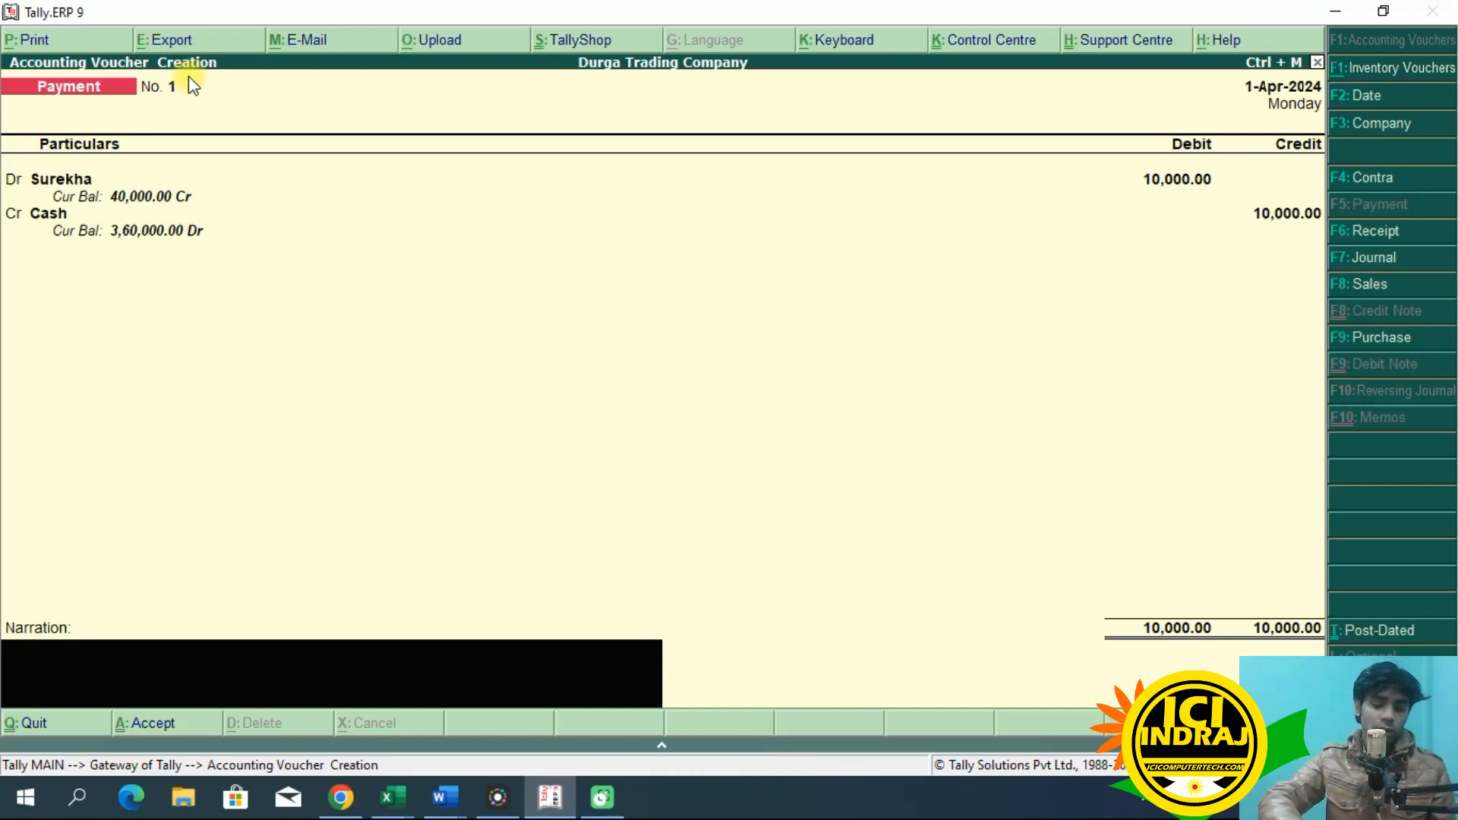
type("loan")
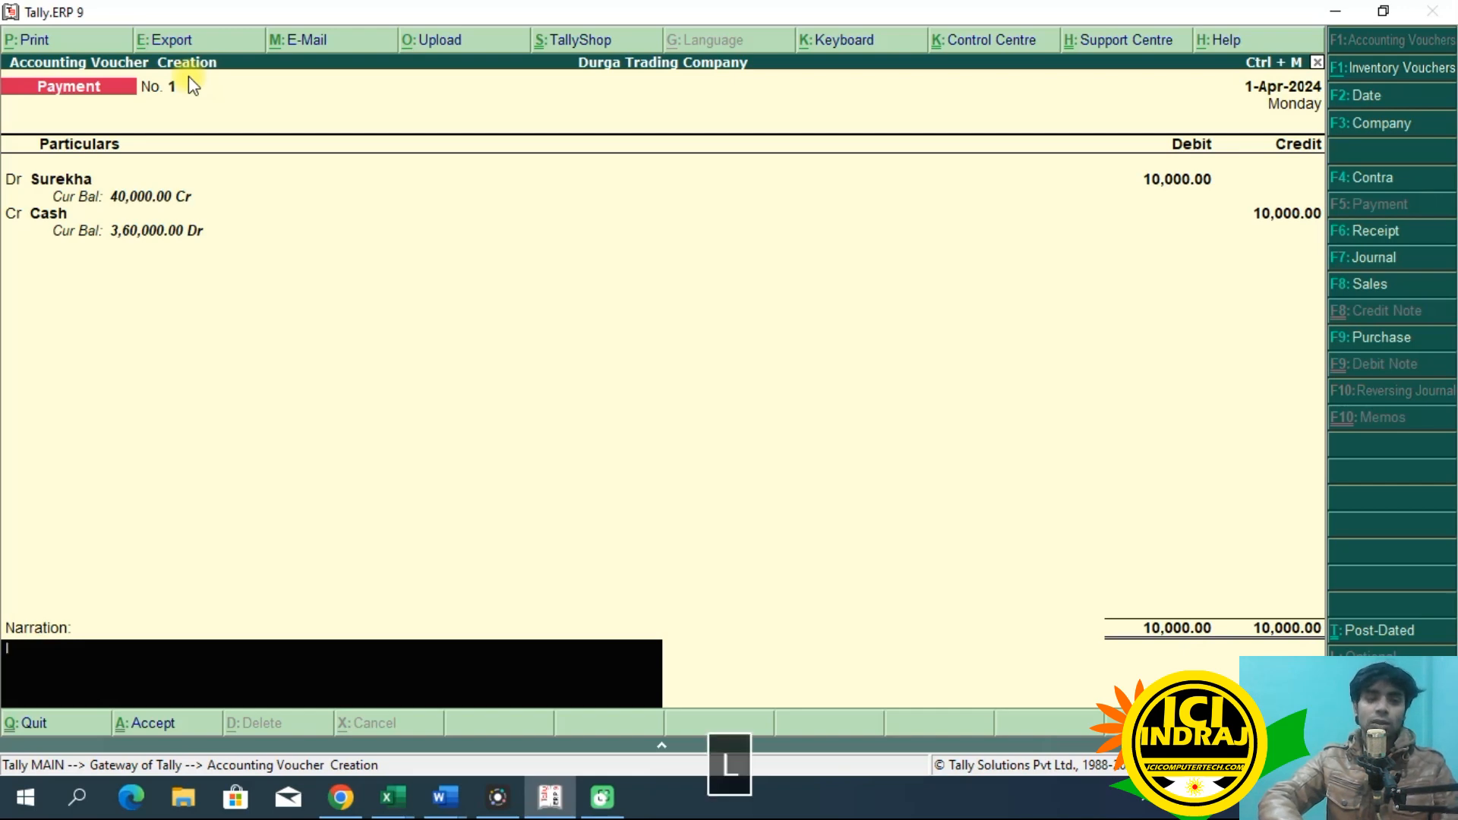
key("BackSpace")
key("BackSpace")
key("BackSpace")
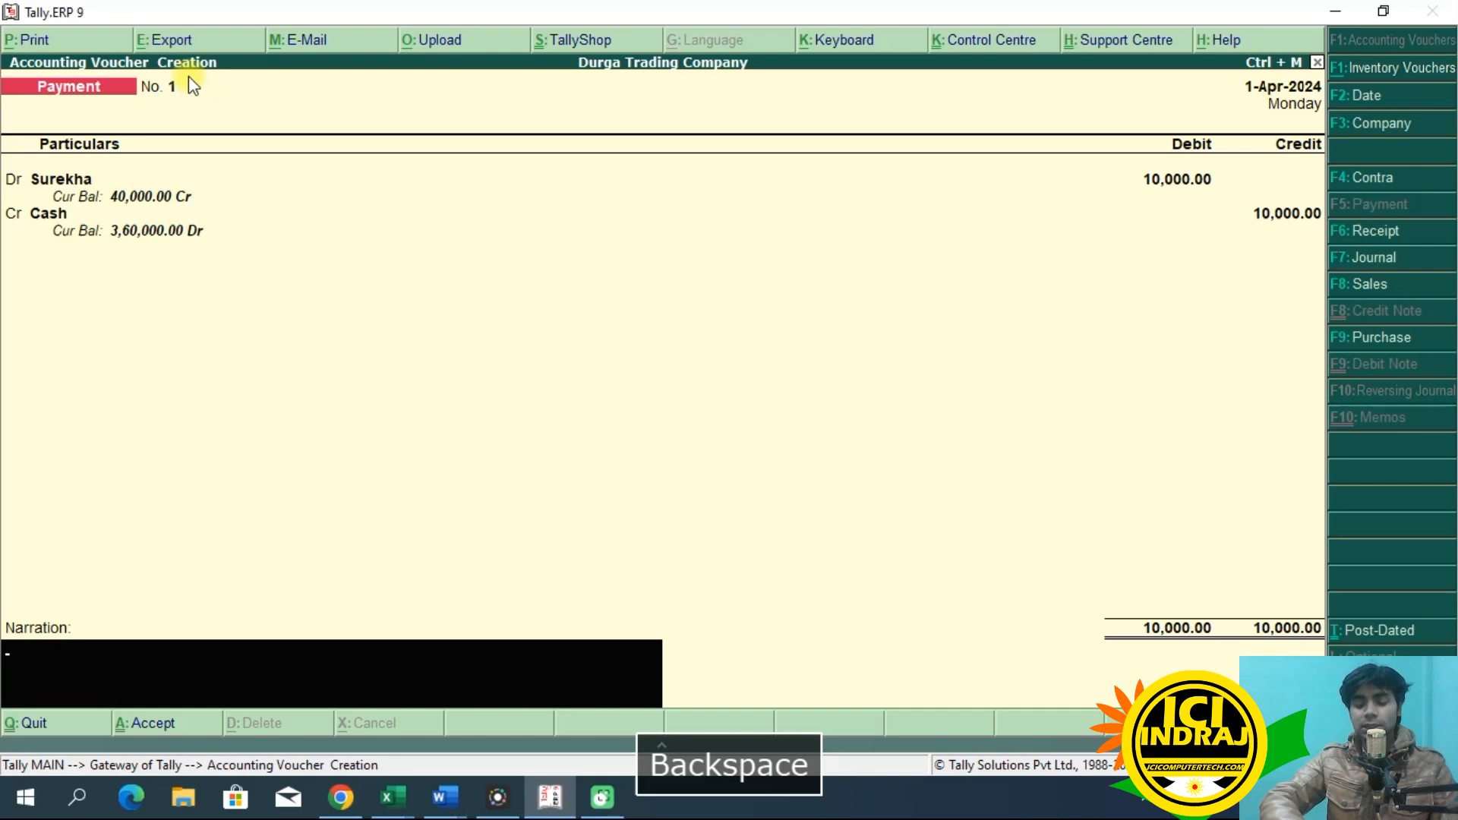
type("being")
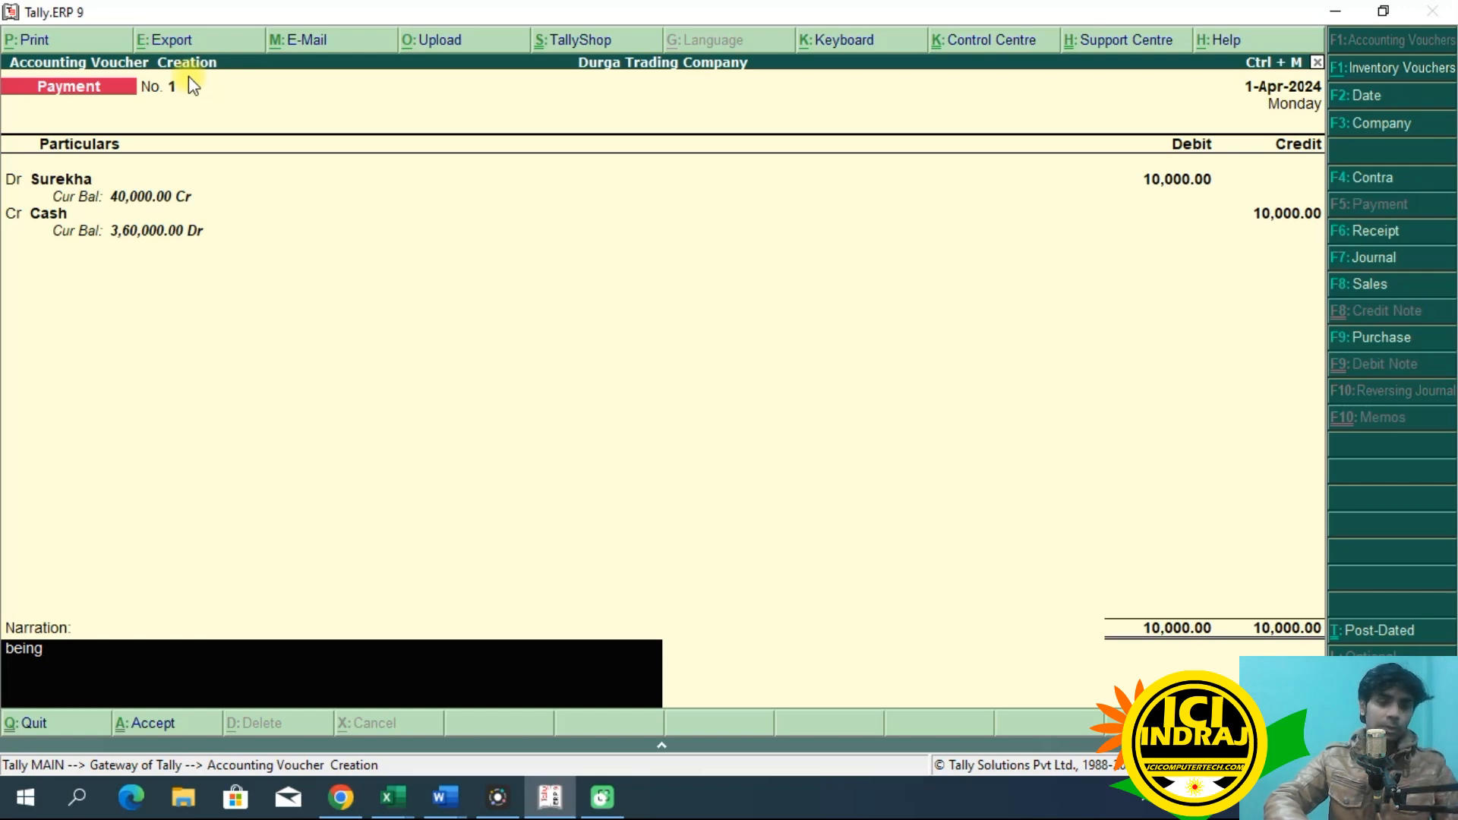
type("p")
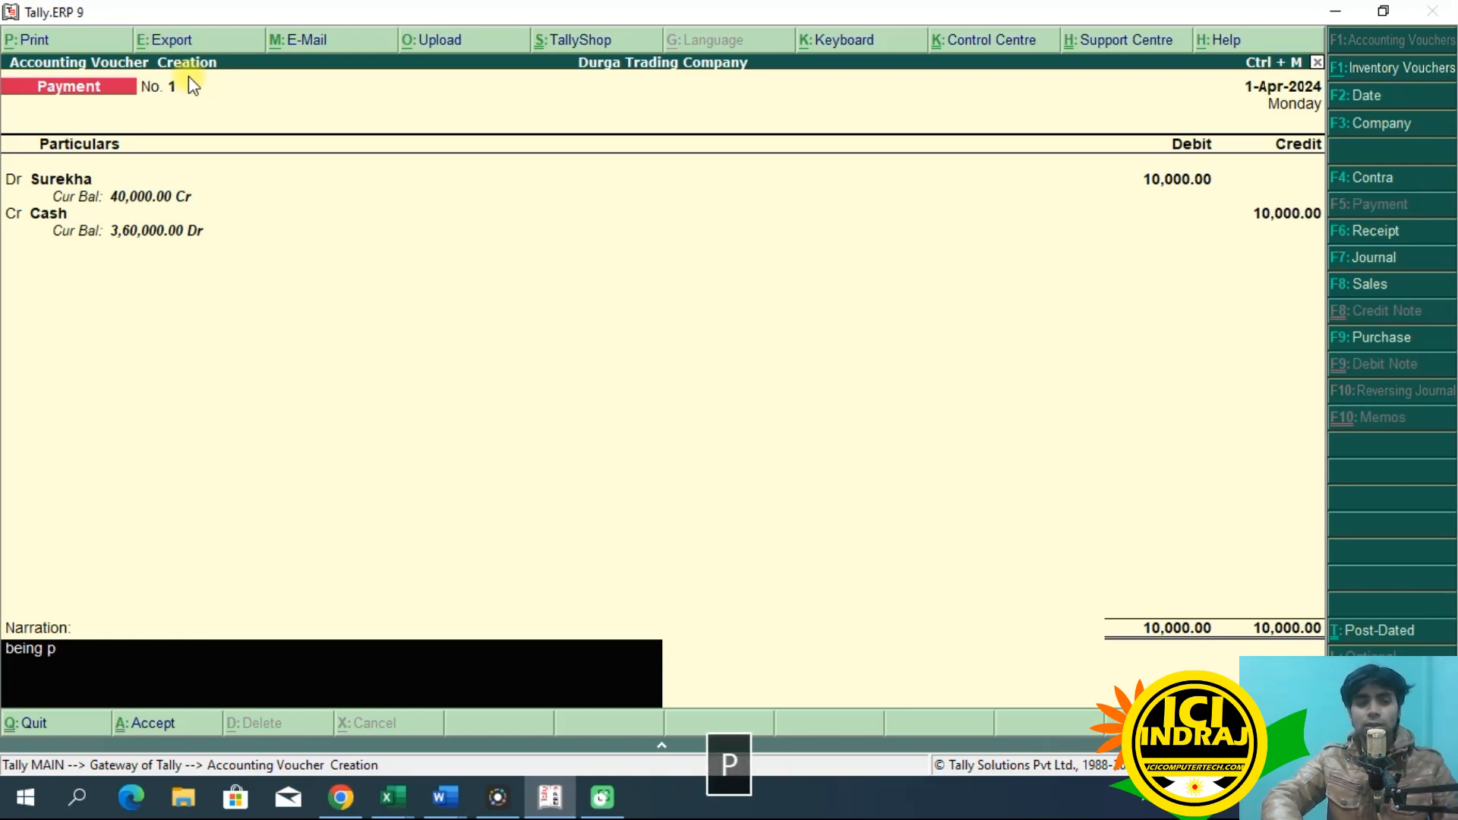
type("ayment ")
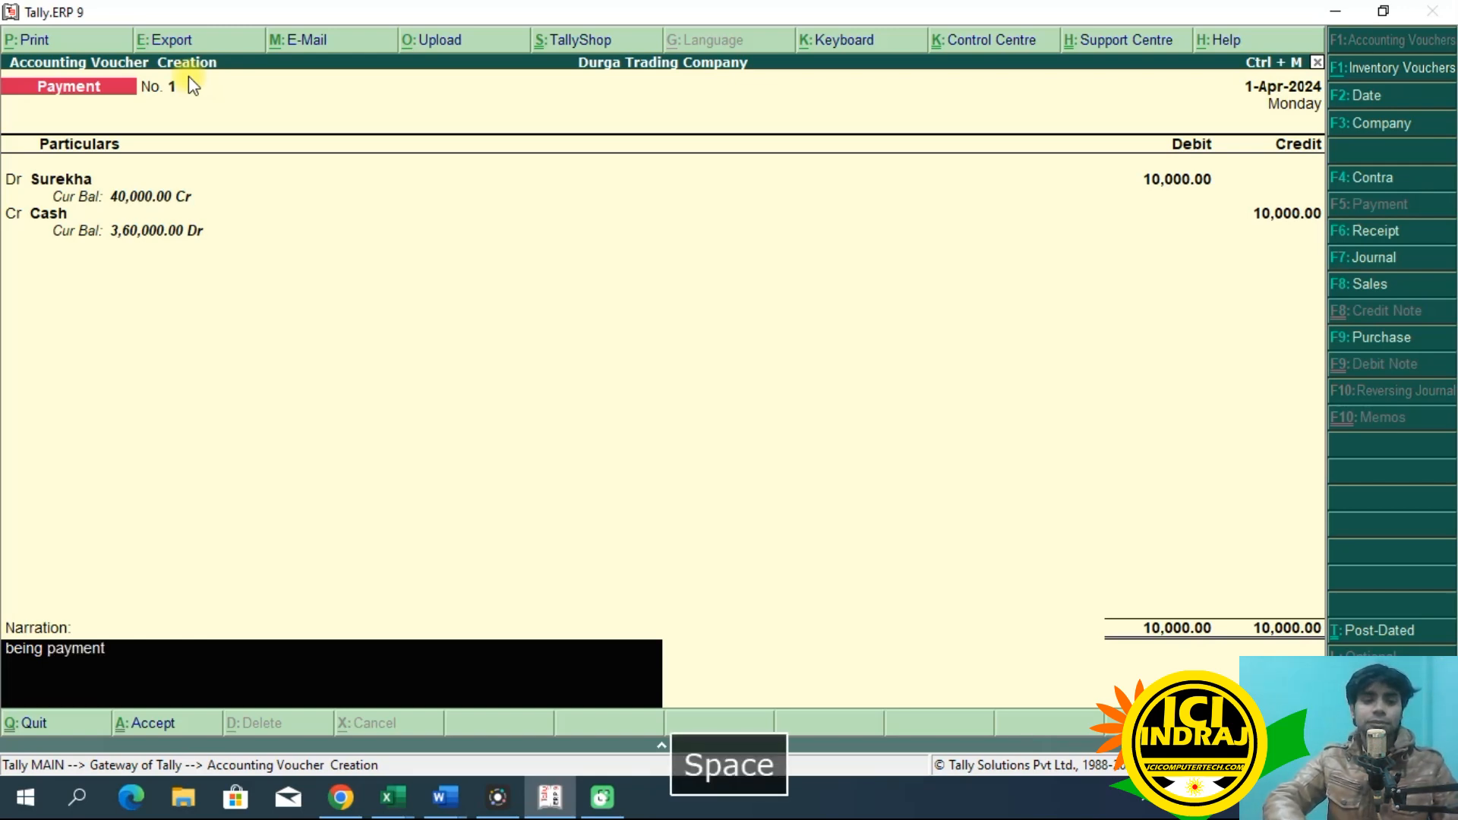
type("for cash to su")
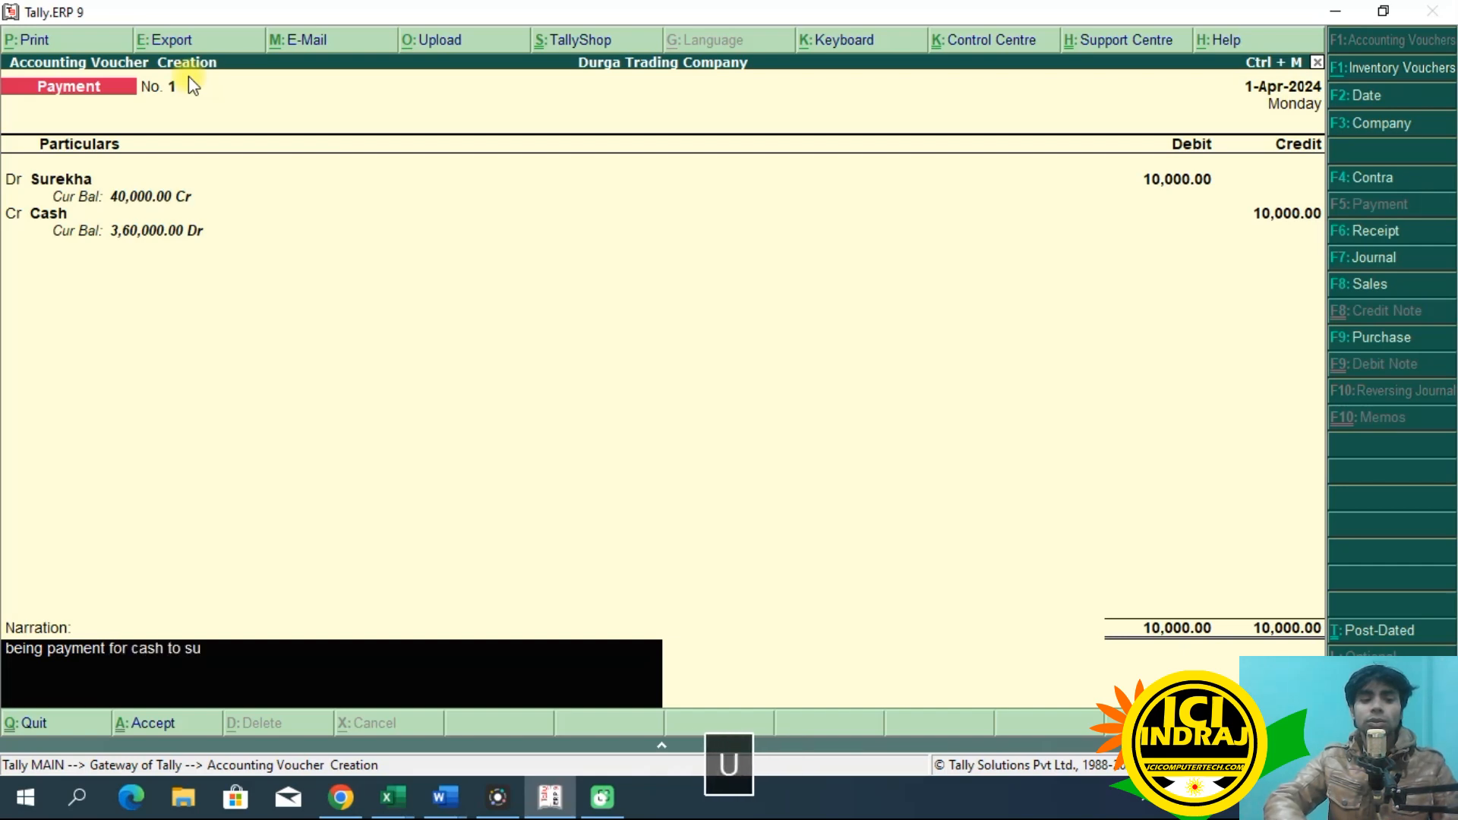
type("rekha")
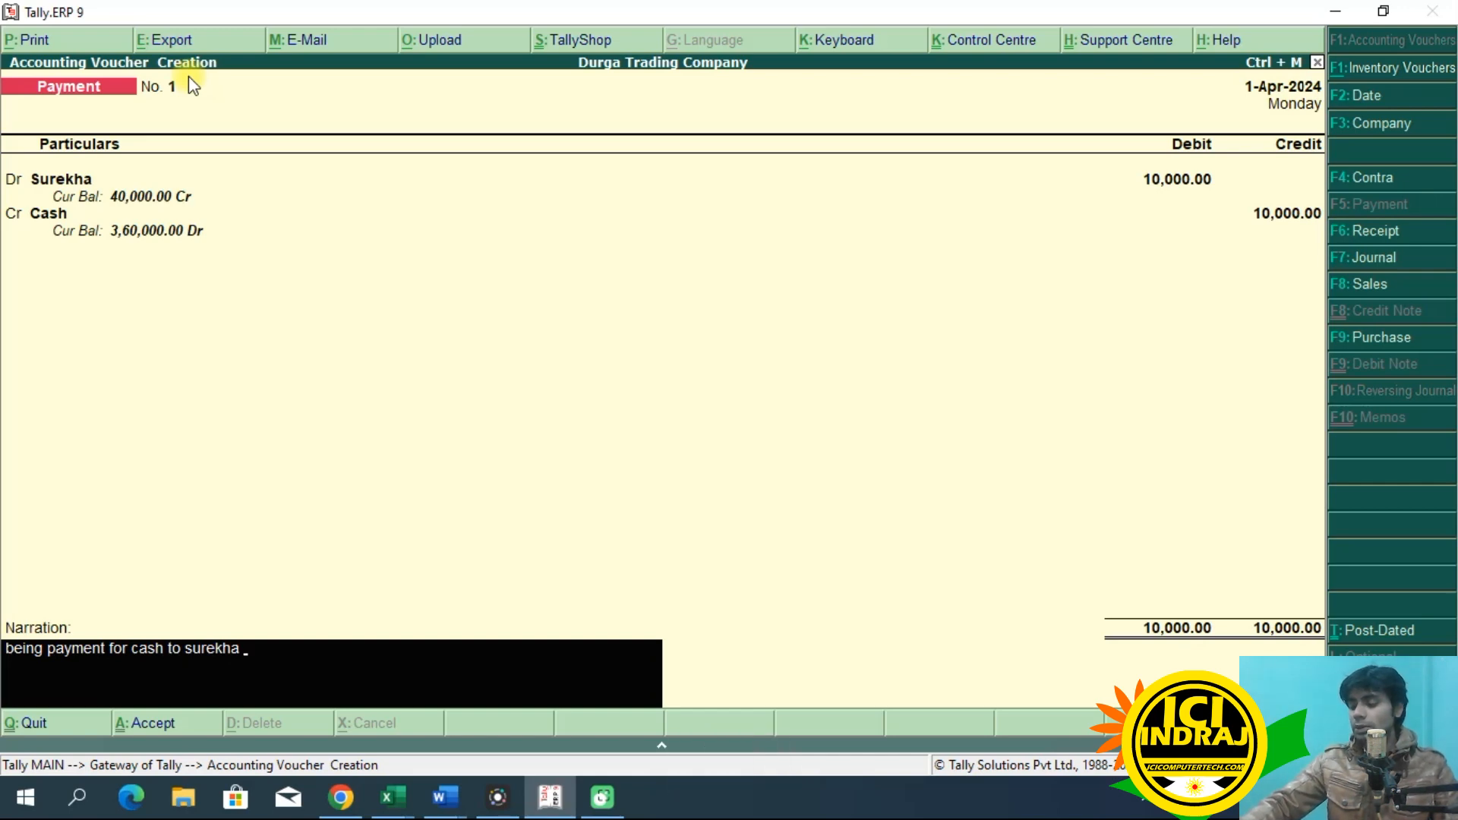
type("10000")
key("Return")
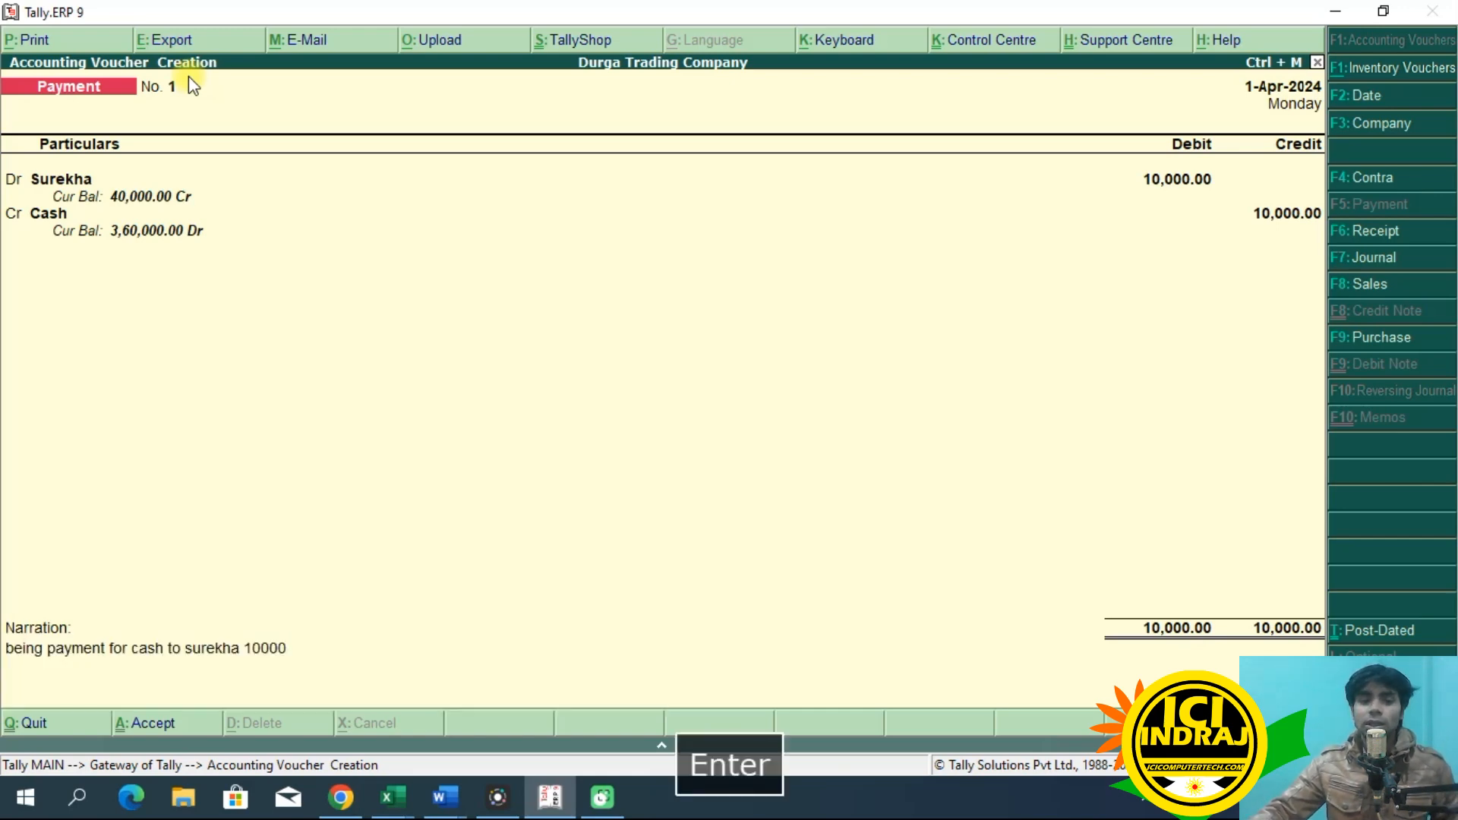
key("Return")
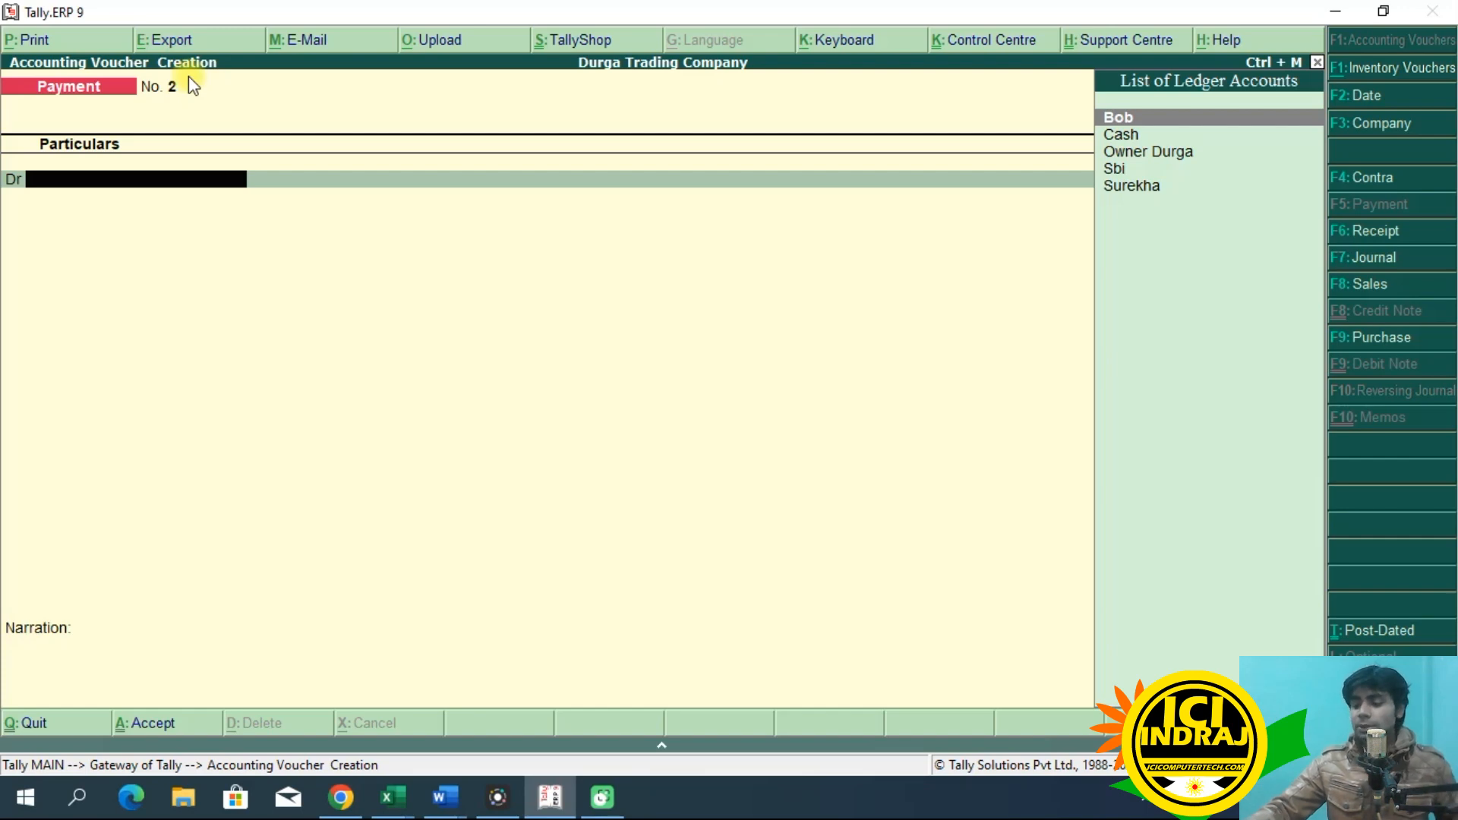
Step: Reopen the saved cash payment voucher, examine its zoomed print preview, and return to the Gateway of Tally
key("Page_Up")
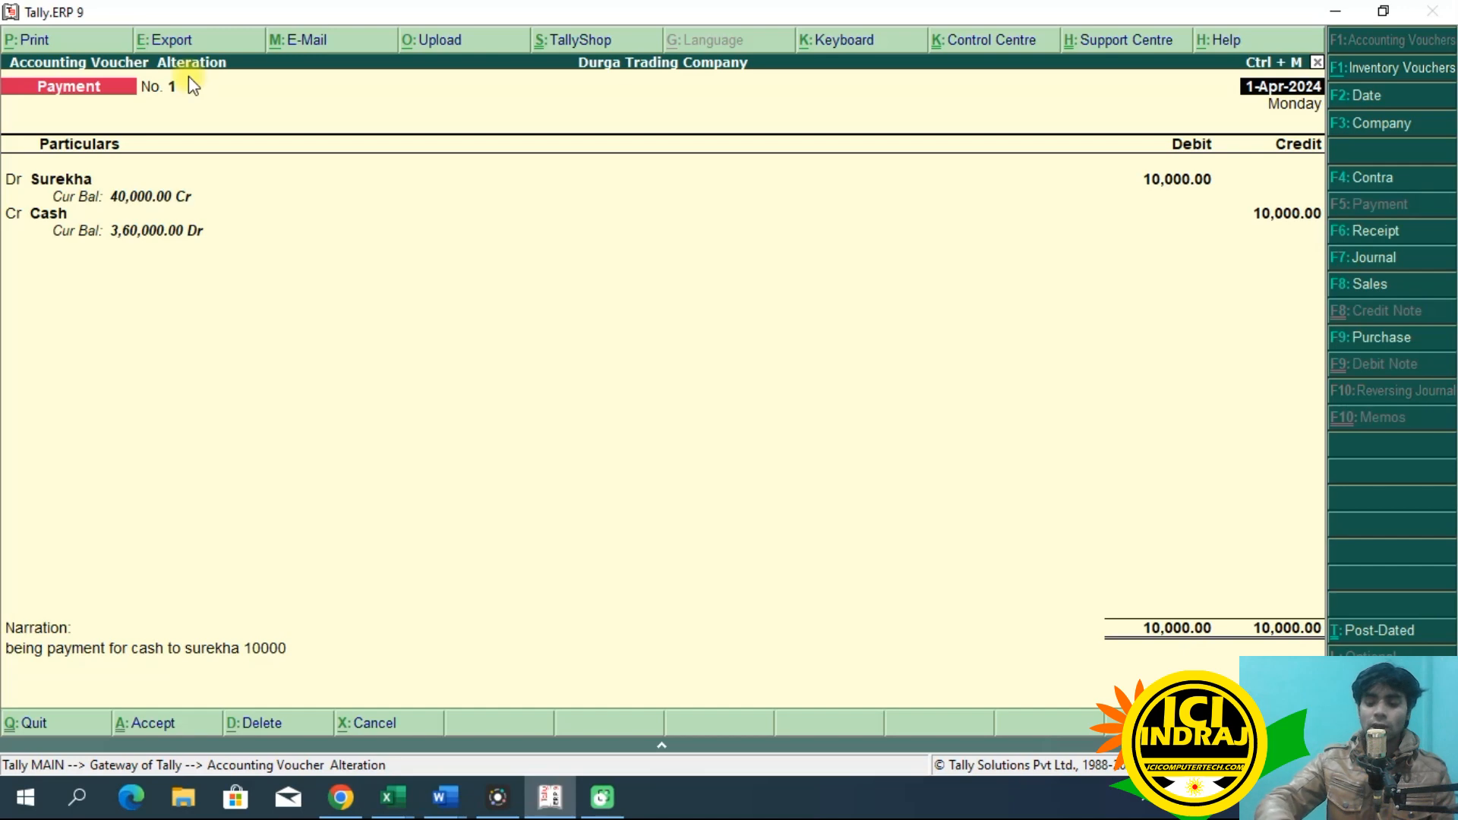
key("alt+p")
key("alt+p")
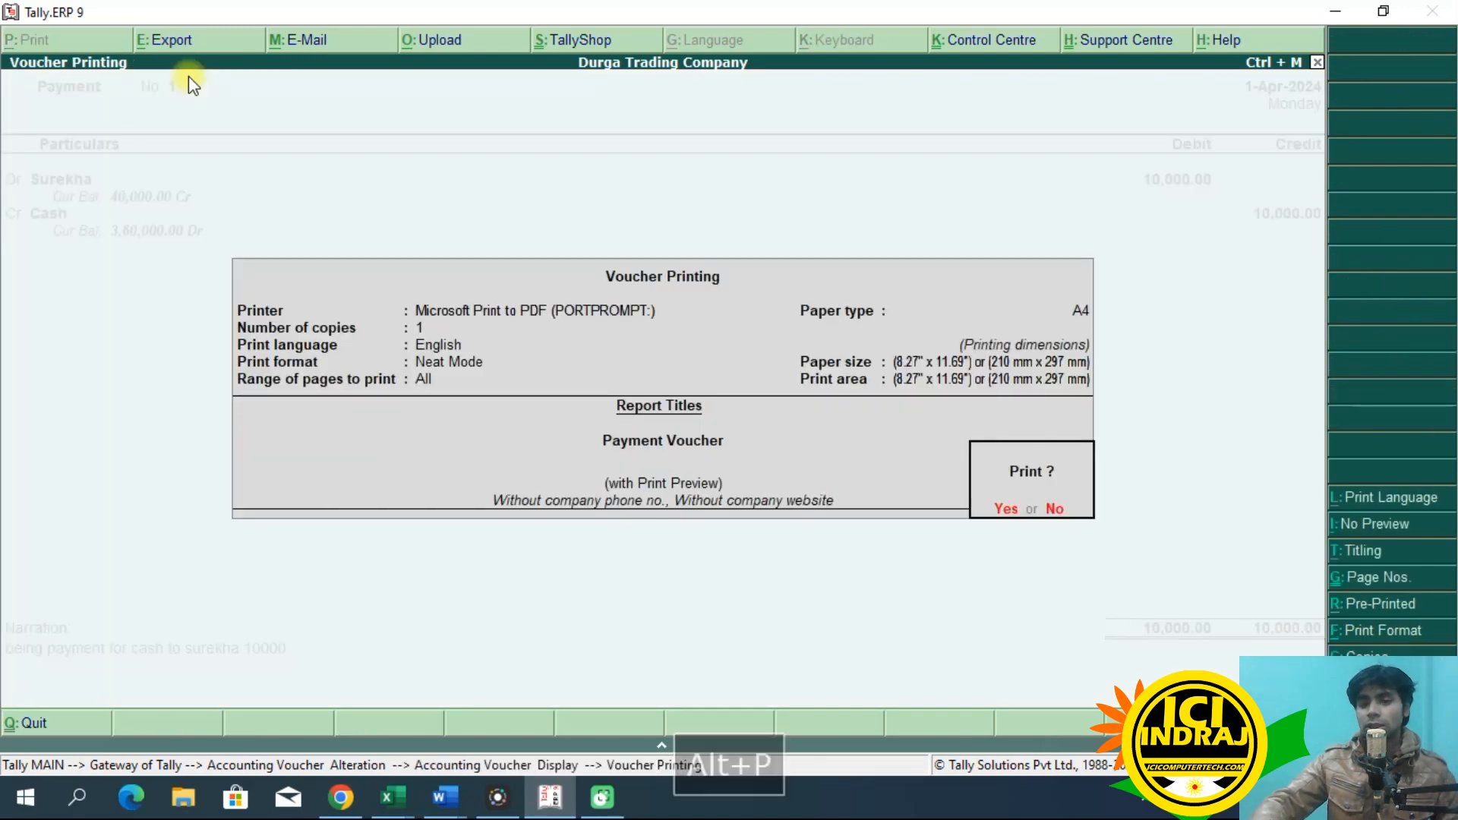
key("Return")
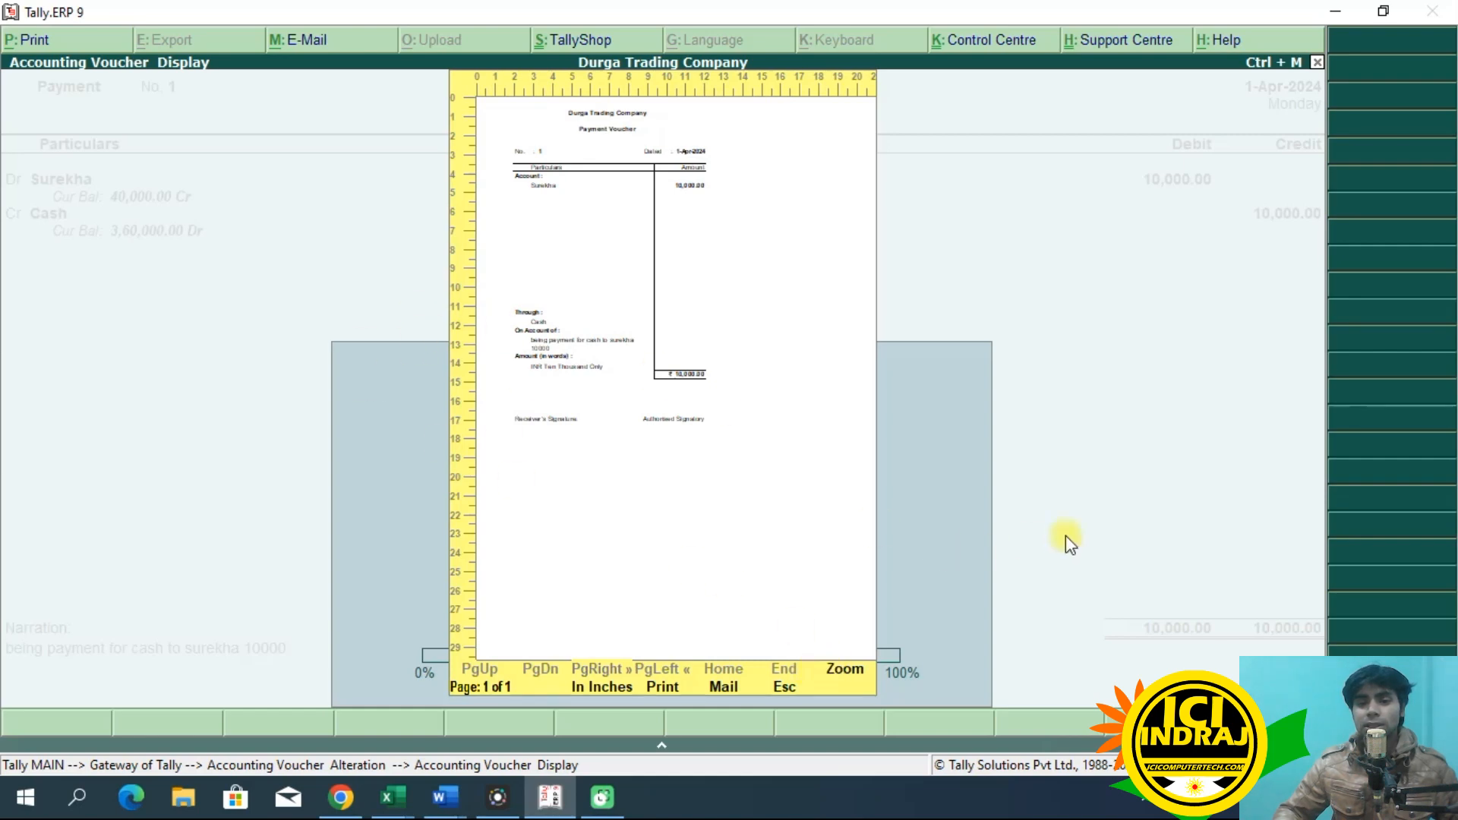
left_click(844, 671)
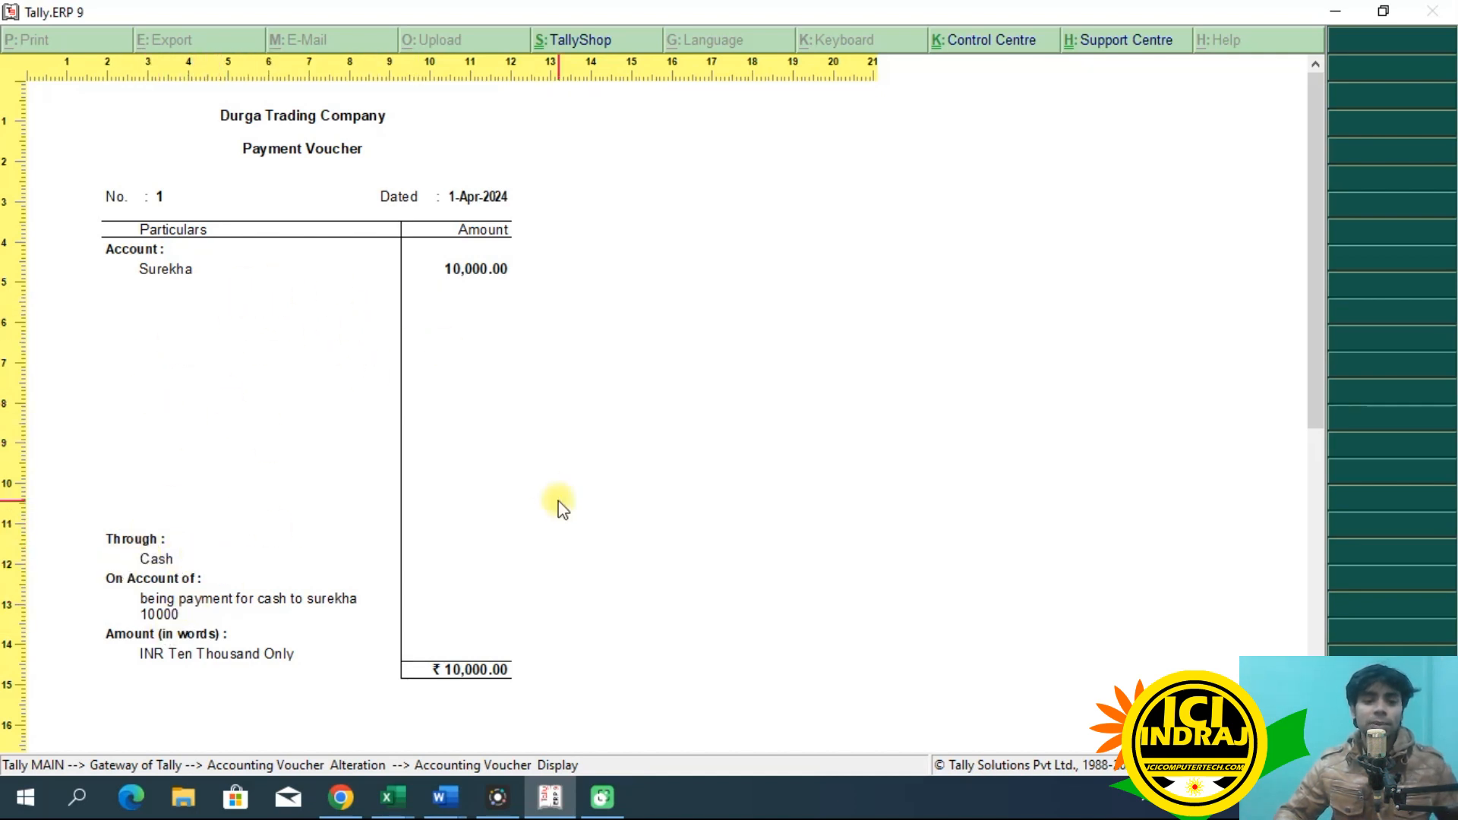
key("Escape")
key("Escape")
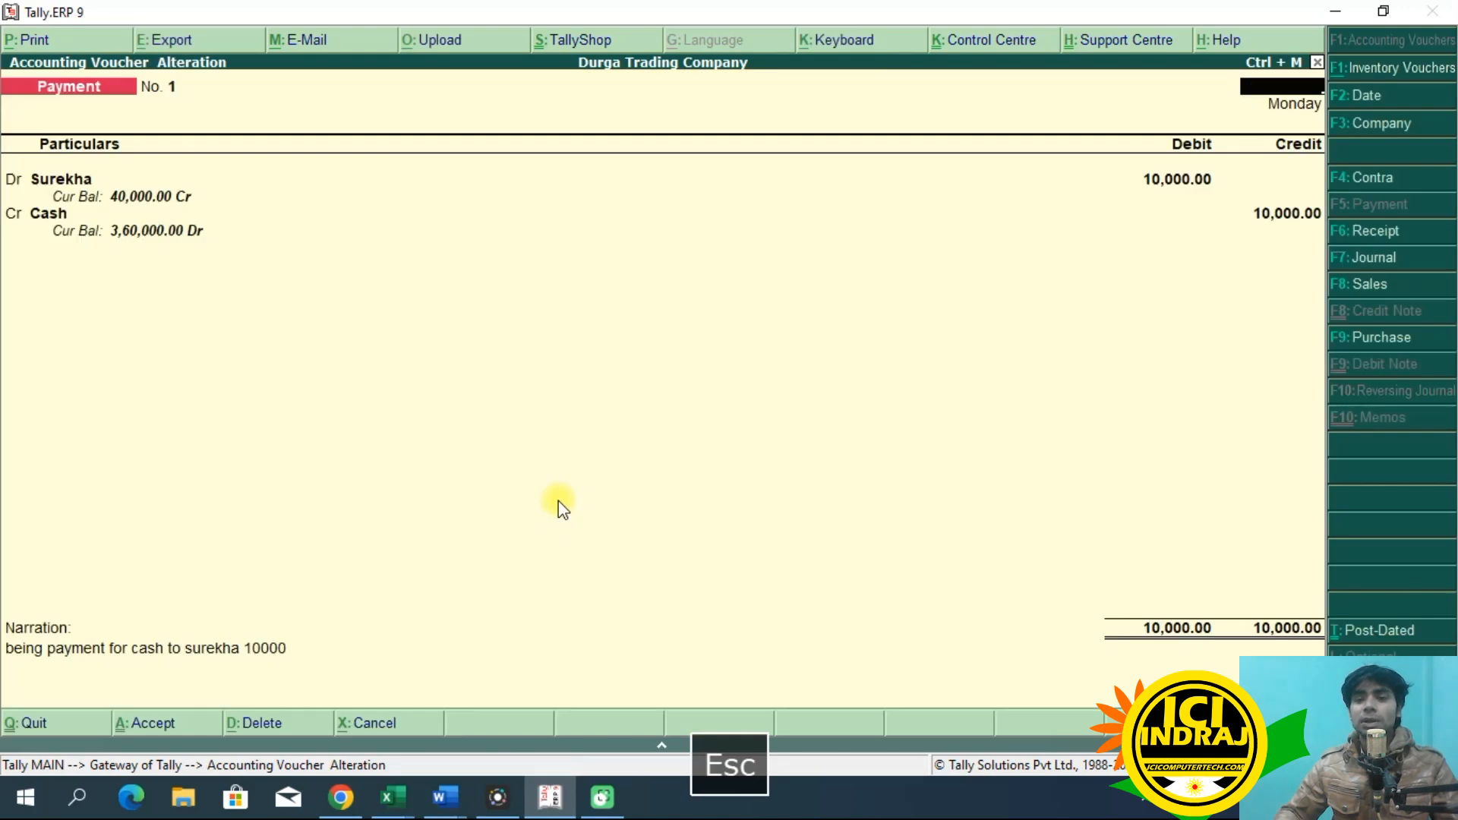
key("Escape")
key("Escape")
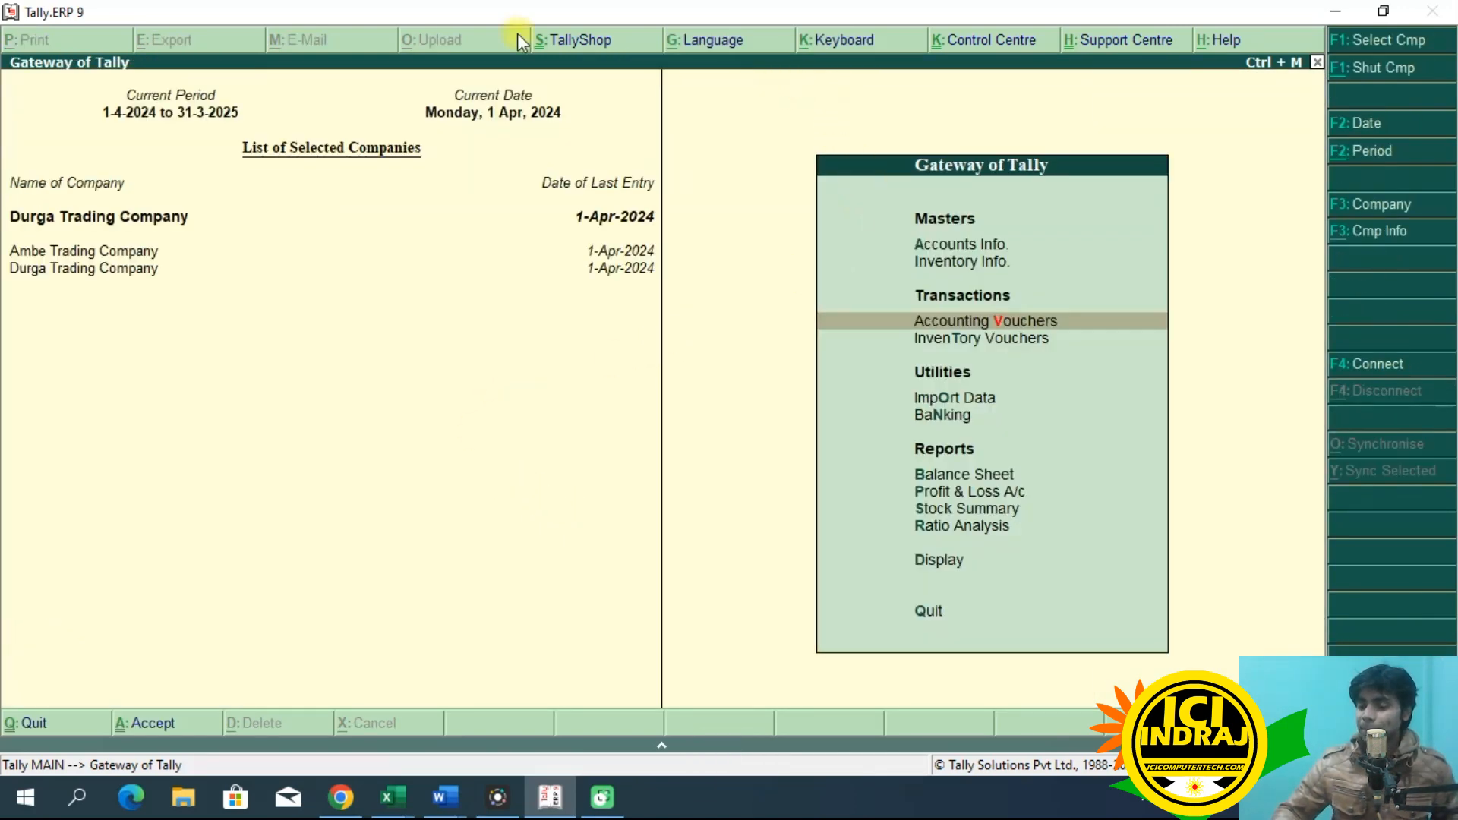
Step: Open the Balance Sheet, check the Loans (Liability) balance, and close the report
key("Down")
key("Down")
key("Down")
key("Down")
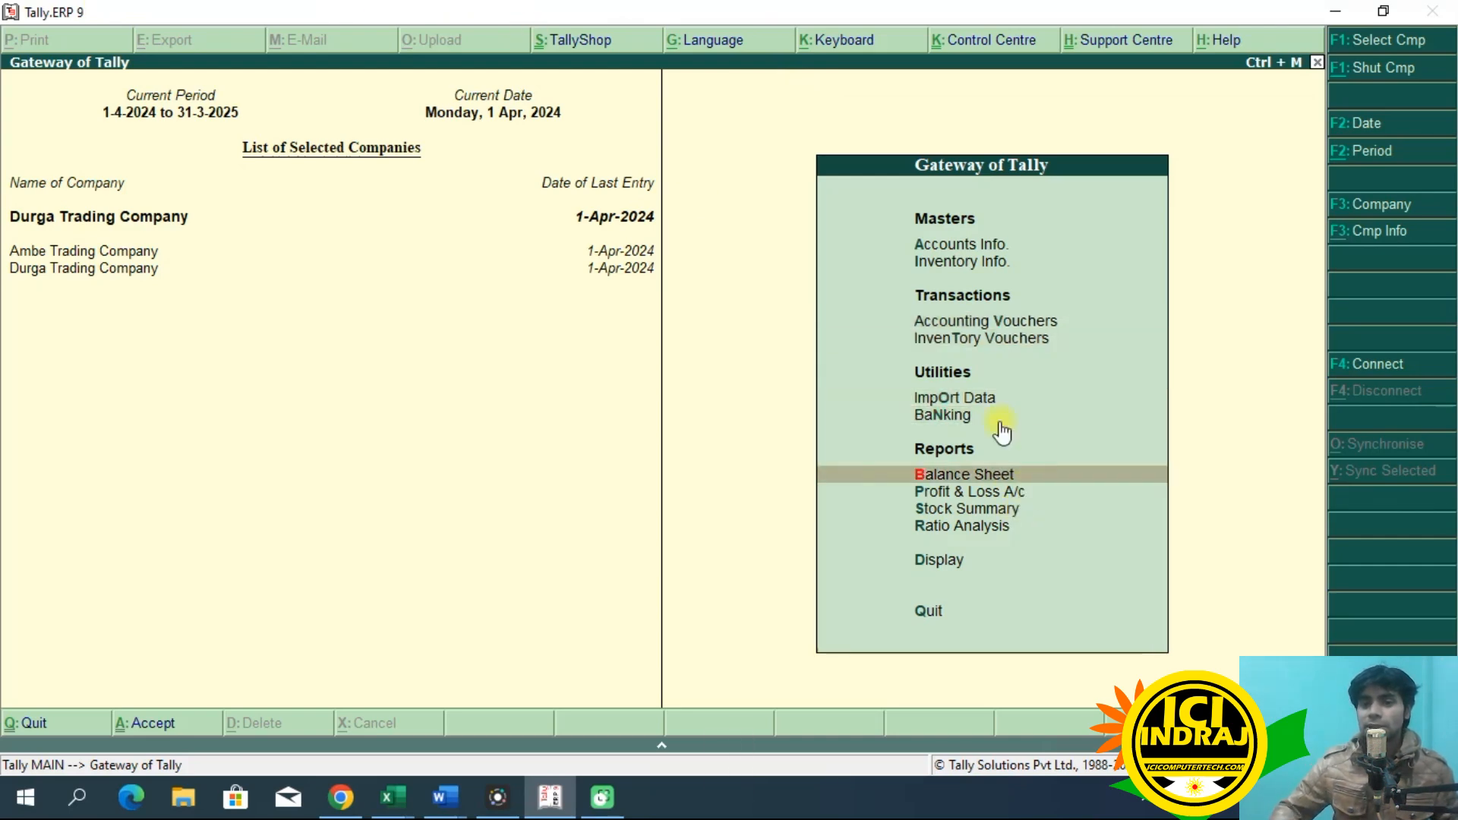
key("Return")
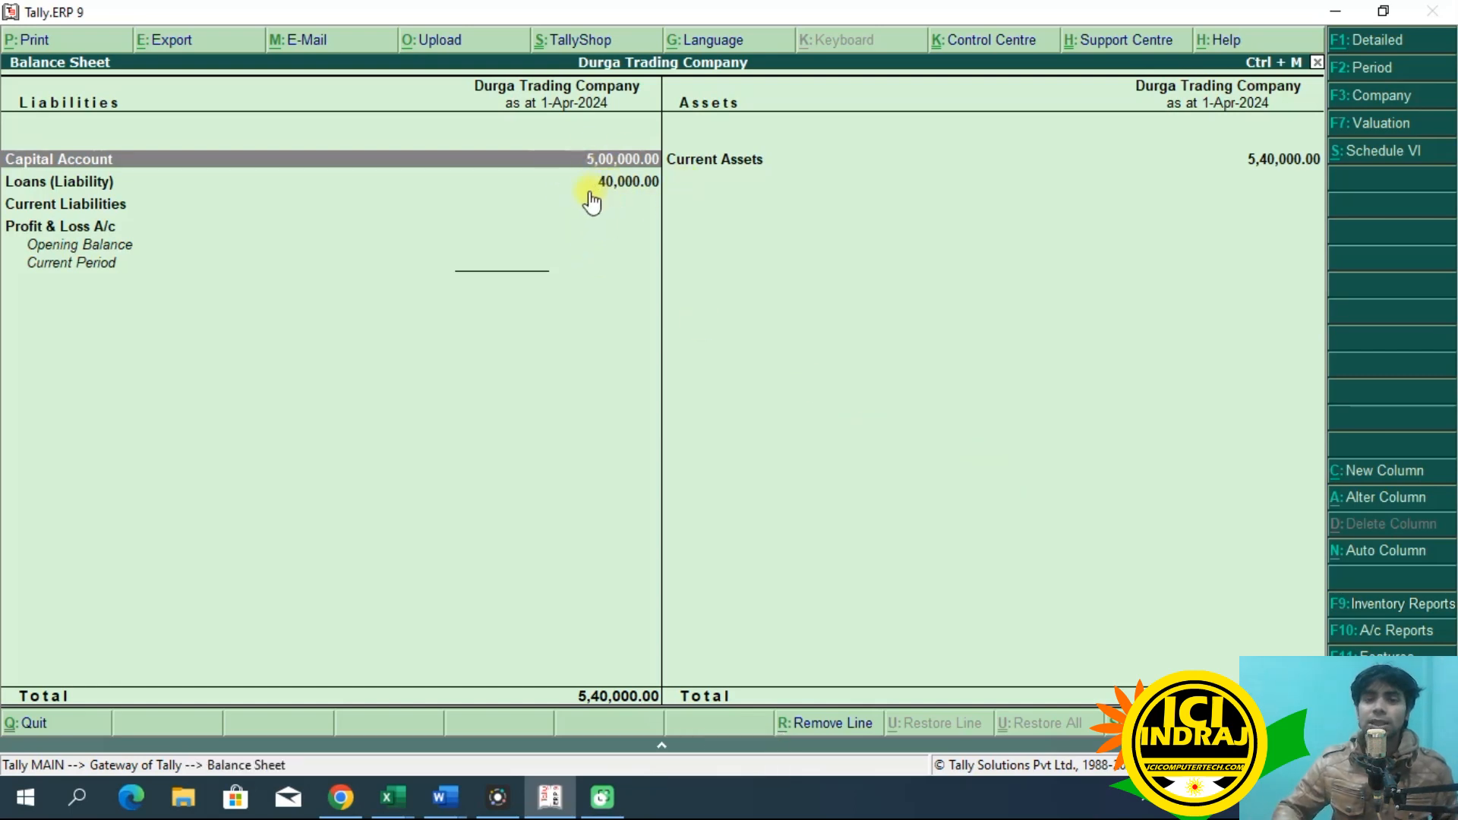
key("Escape")
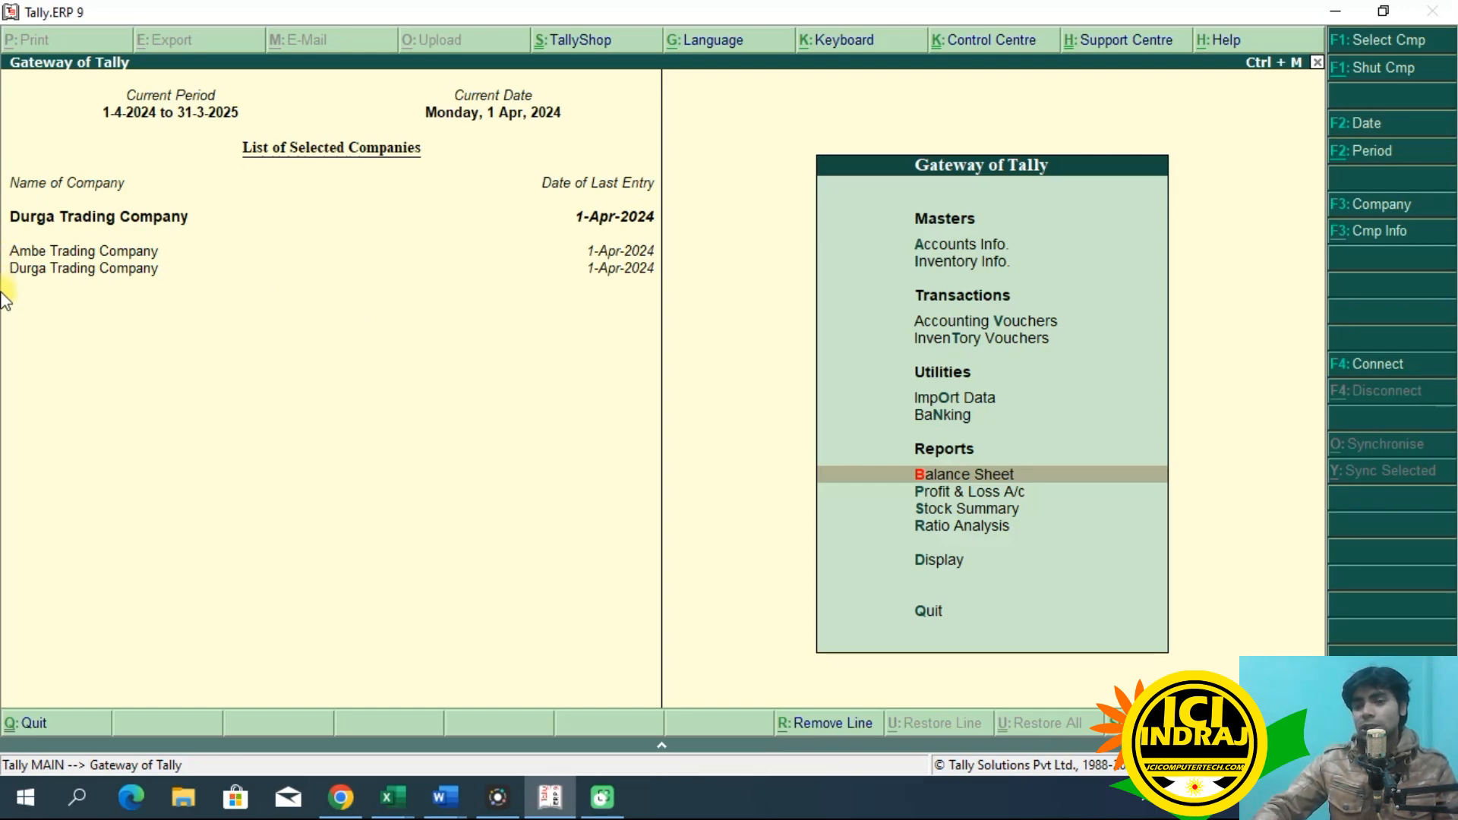
Step: Start another new Payment voucher under Accounting Vouchers
key("Up")
key("Up")
key("Up")
key("Up")
key("Return")
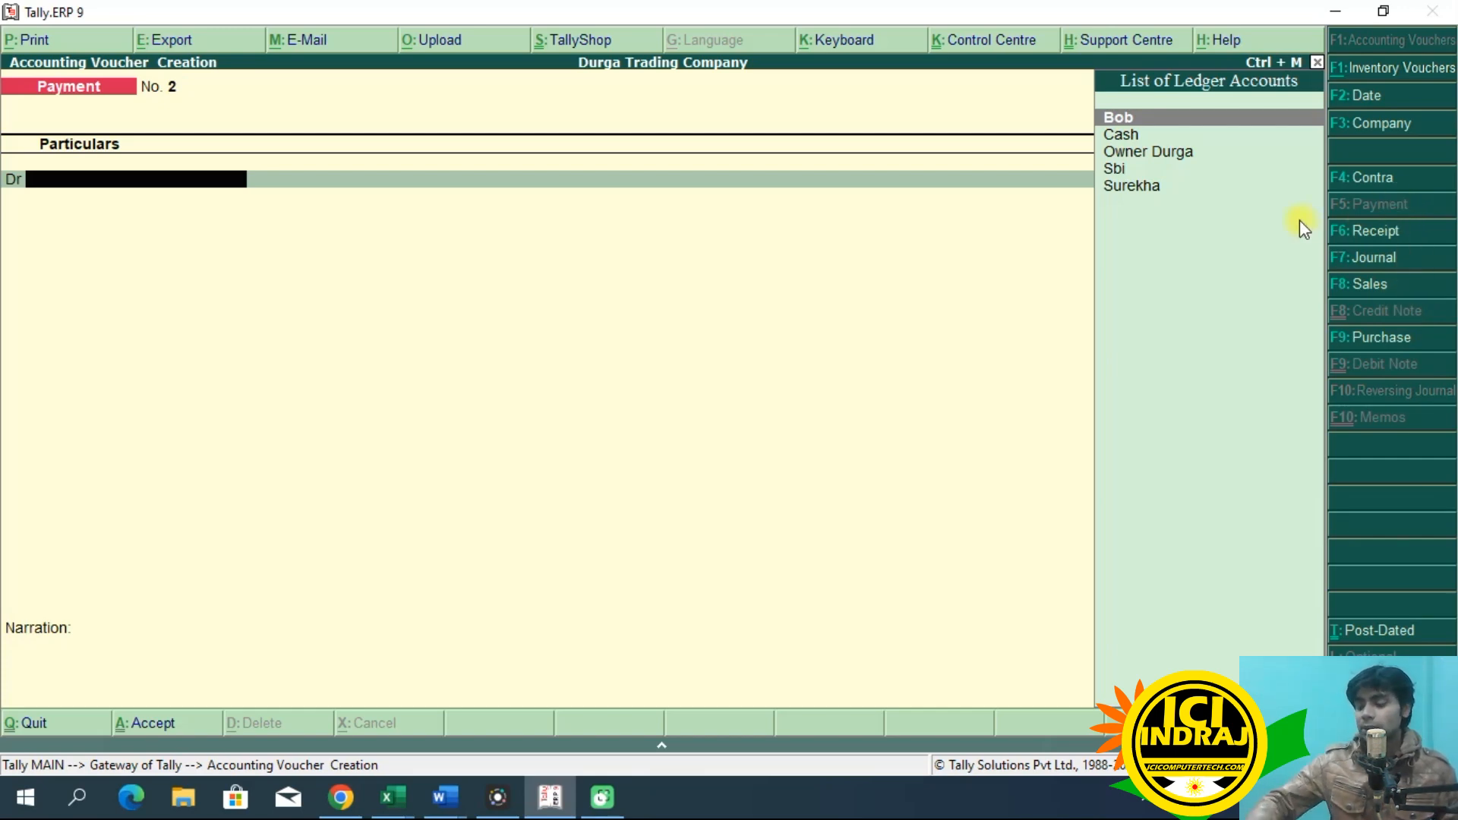
Step: Debit the lender's ledger with 20000 in the second payment voucher
key("Down")
key("Down")
key("Down")
key("Down")
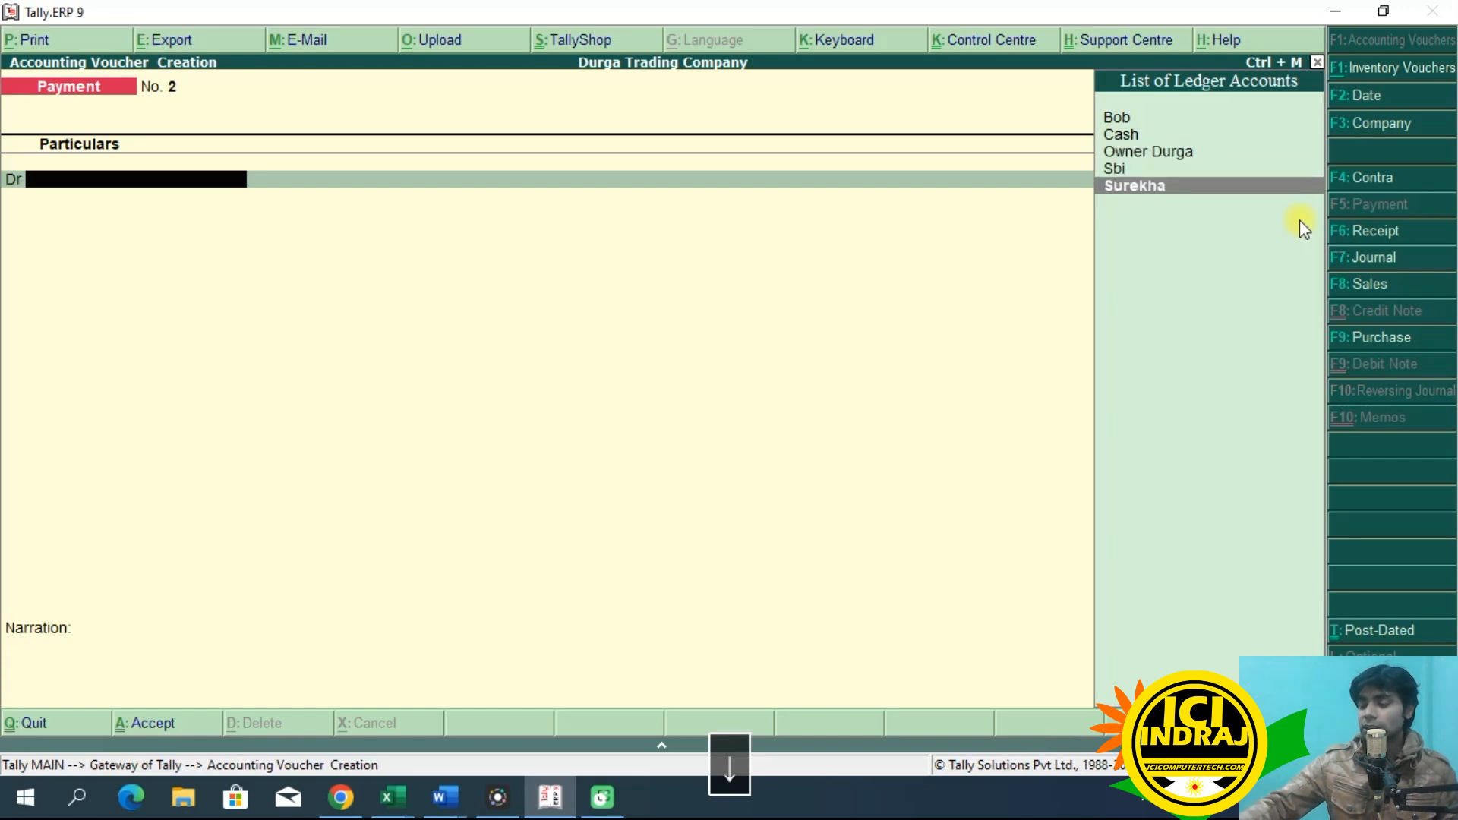
key("Return")
type("200")
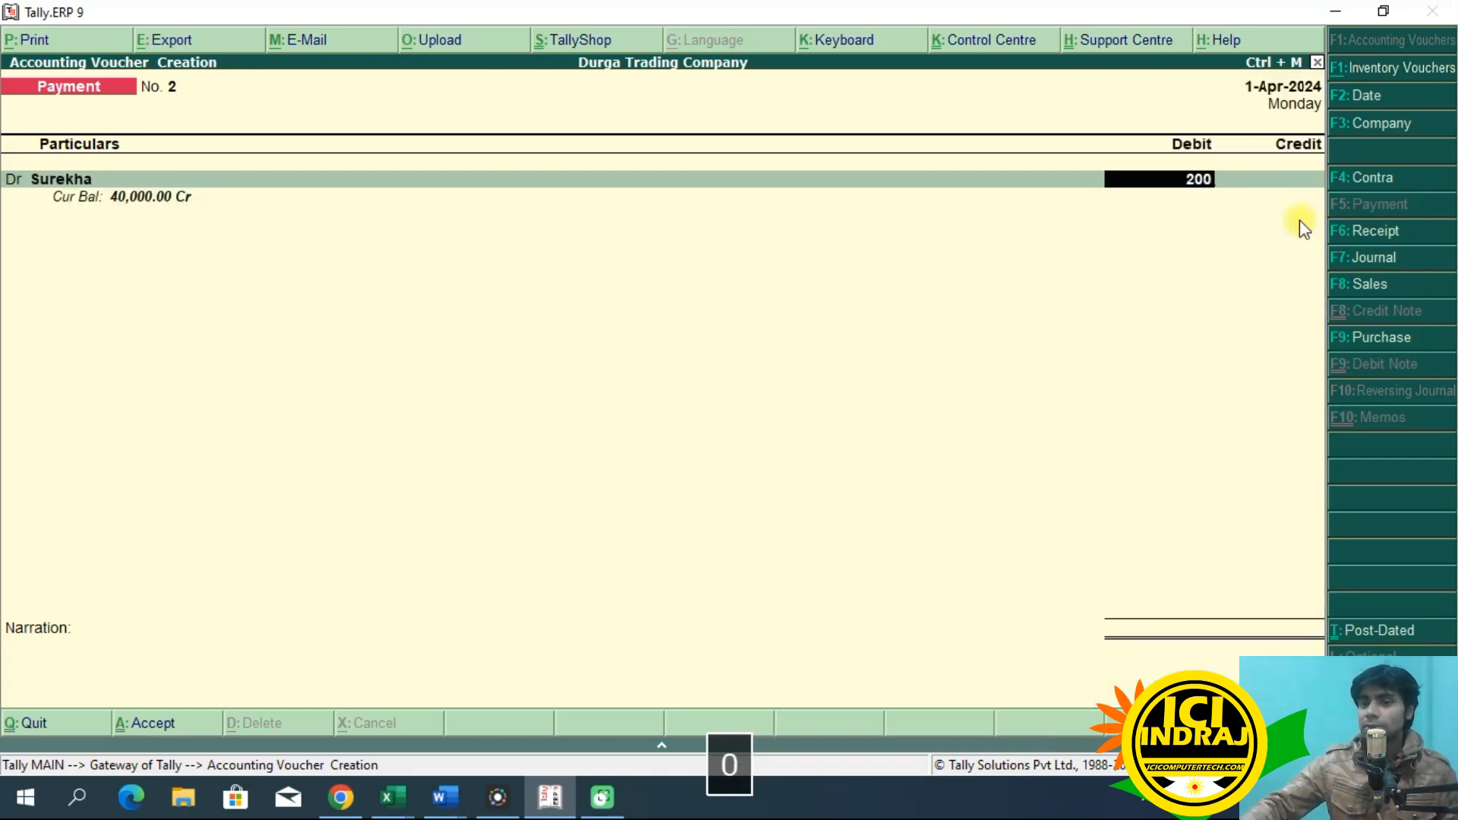
type("00")
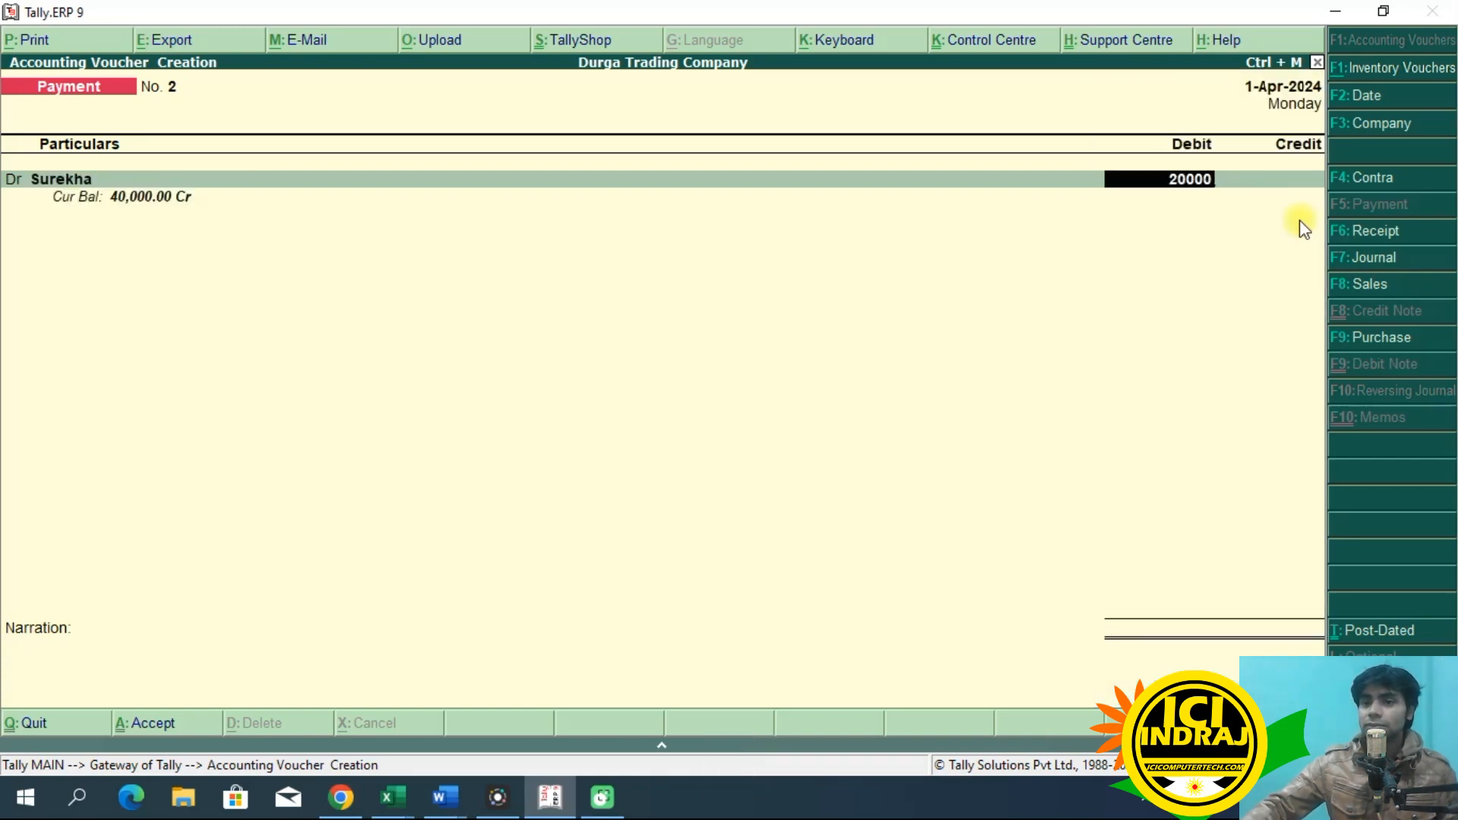
key("Return")
Step: Choose Sbi instead of Cash as the credit ledger for the 20000 payment
key("Return")
key("Return")
key("Return")
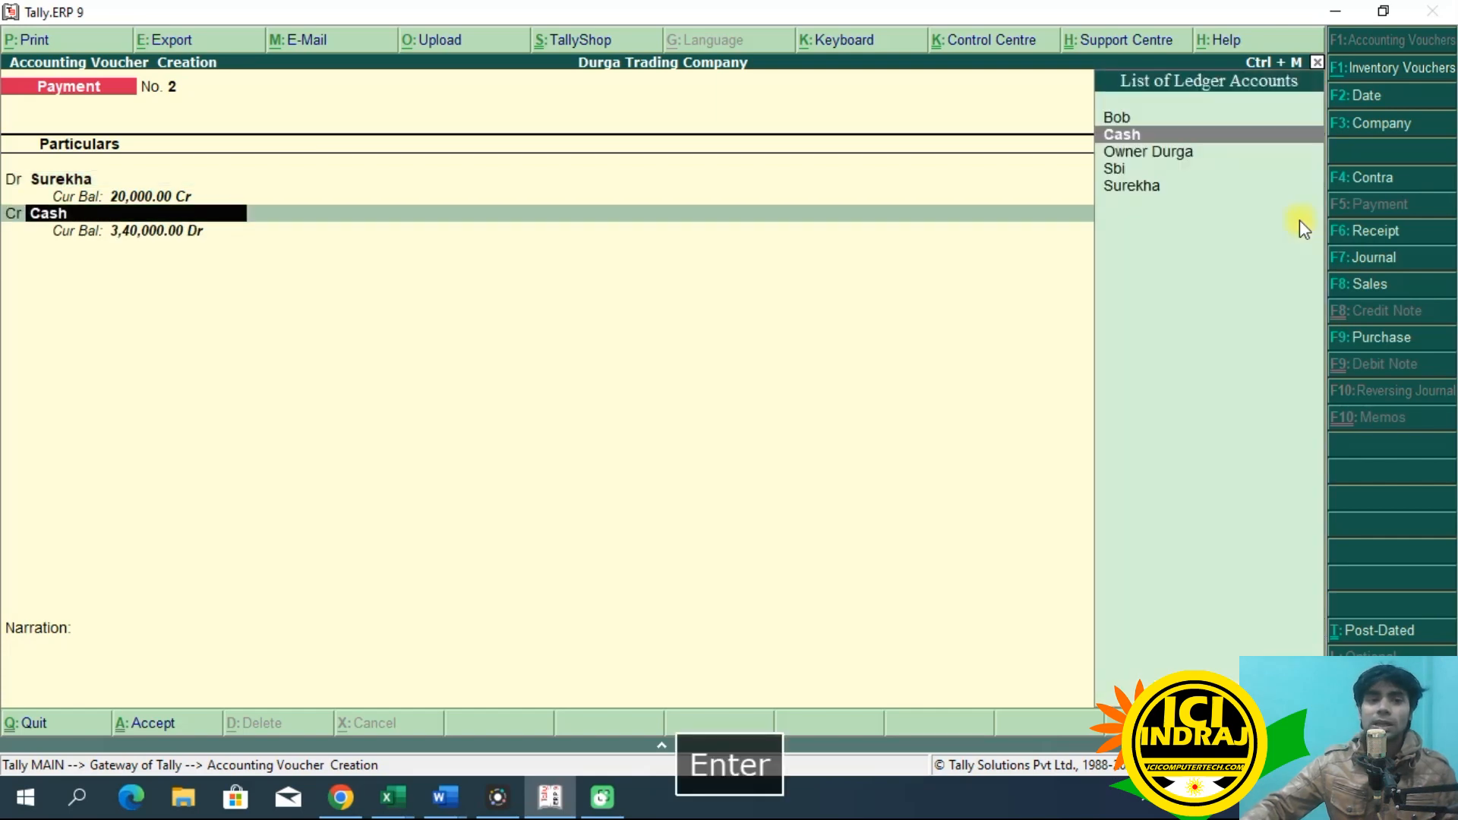
key("Down")
key("Down")
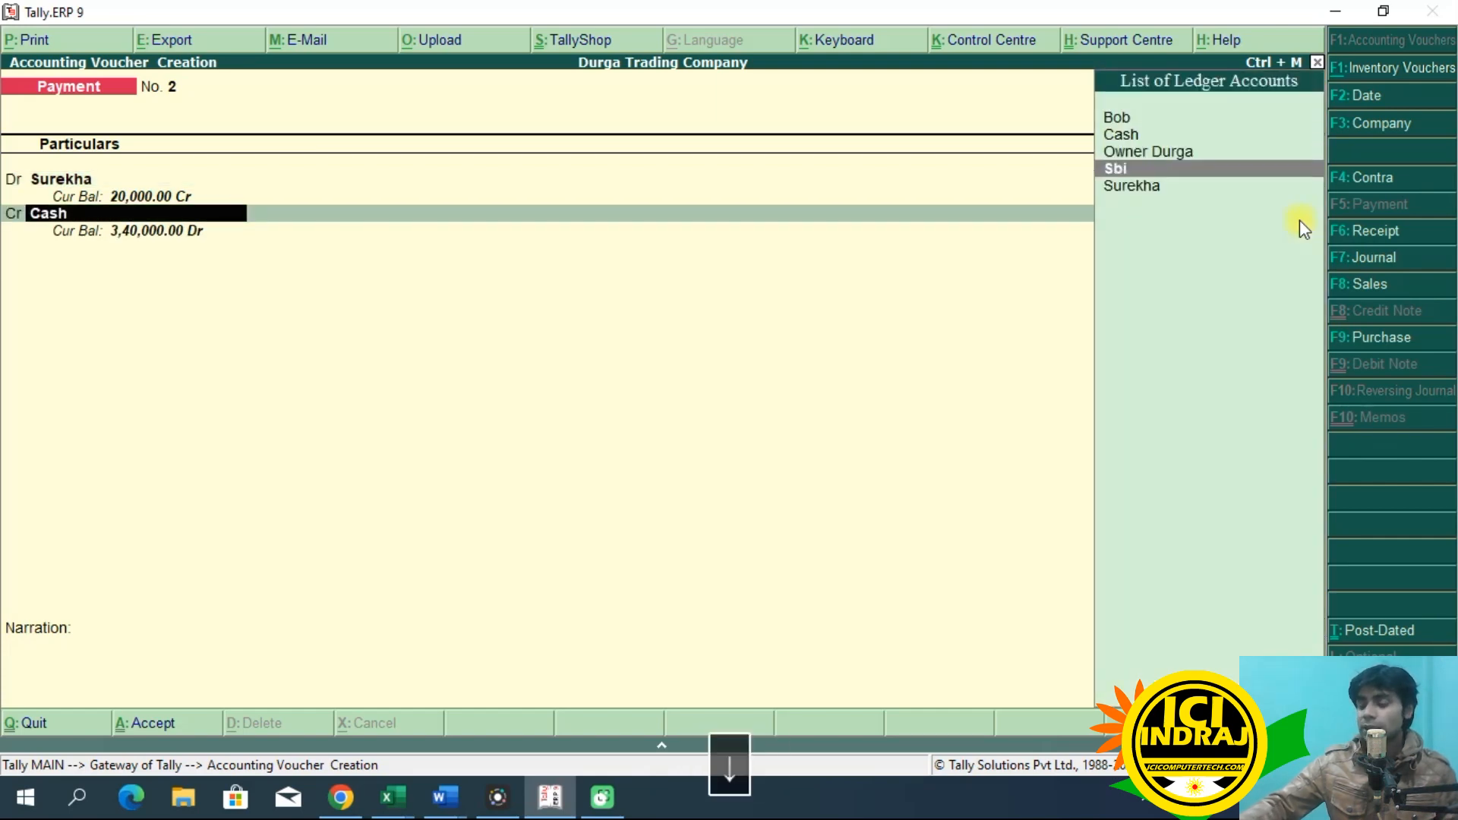
key("Return")
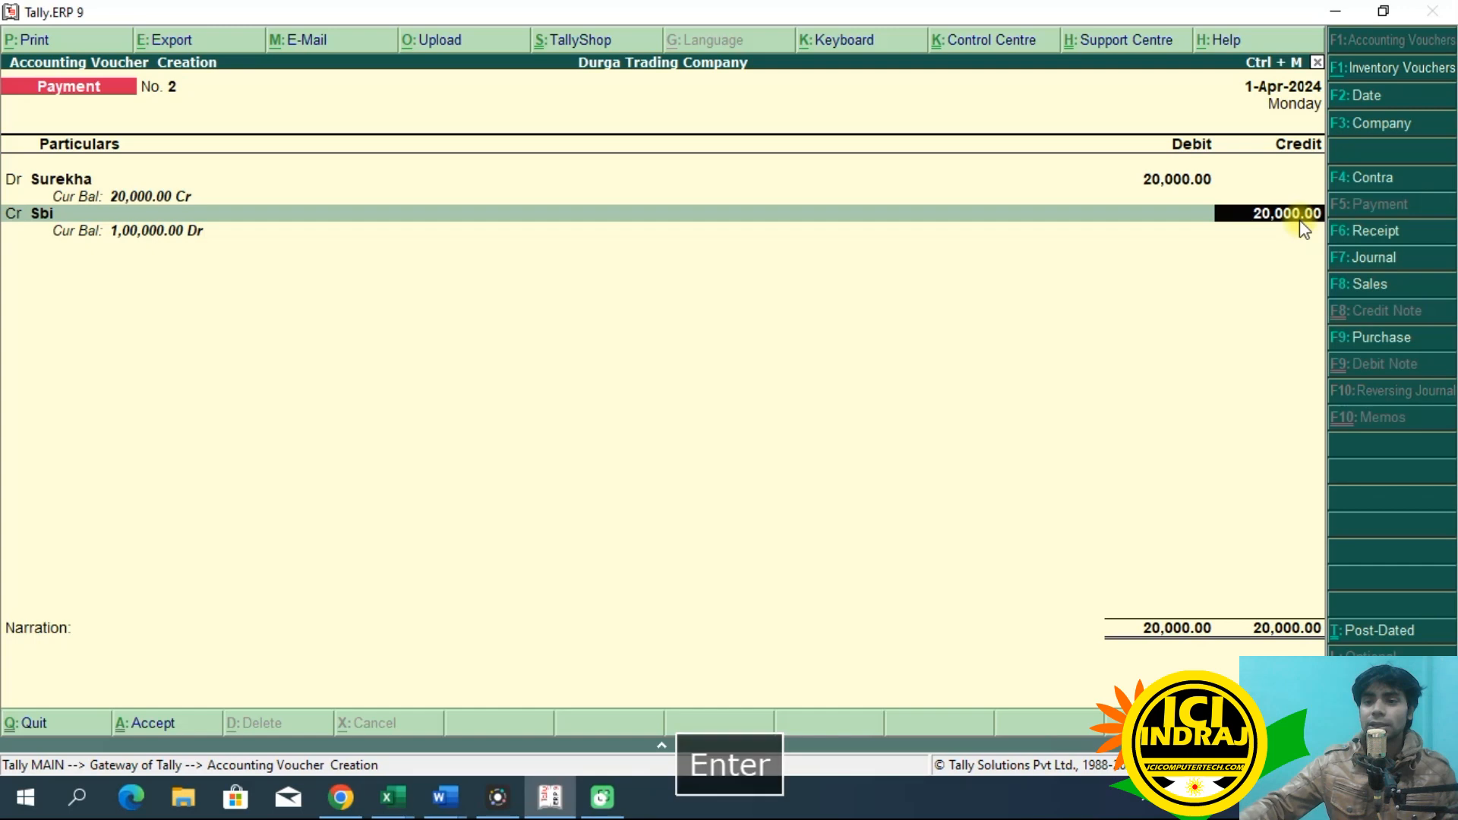
Step: Accept the Sbi bank allocation as a Cheque for 20000 without an instrument number, and save the voucher with no narration
key("Return")
key("Return")
key("Return")
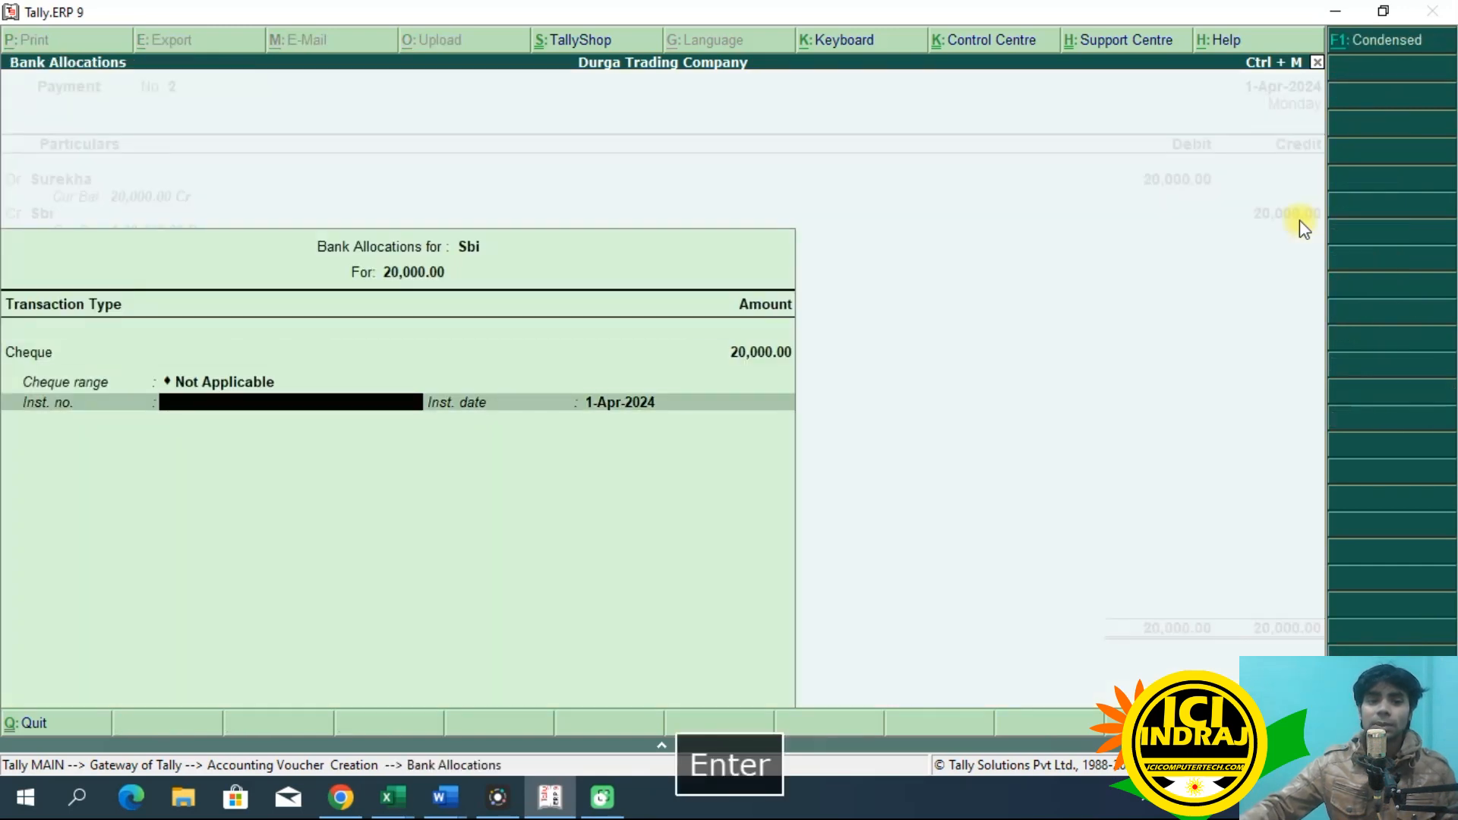
key("Return")
key("Return")
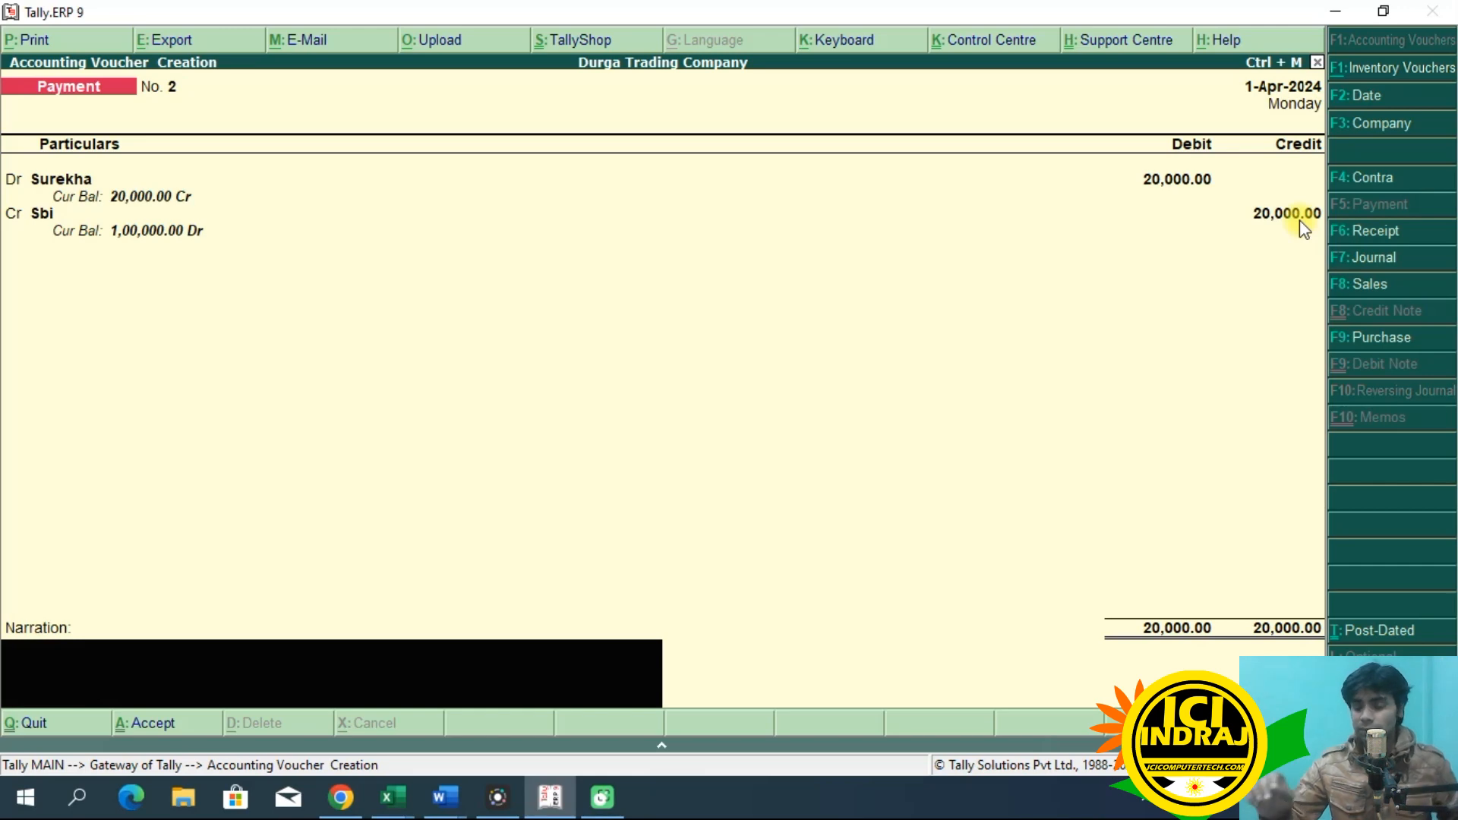
key("Return")
key("Return")
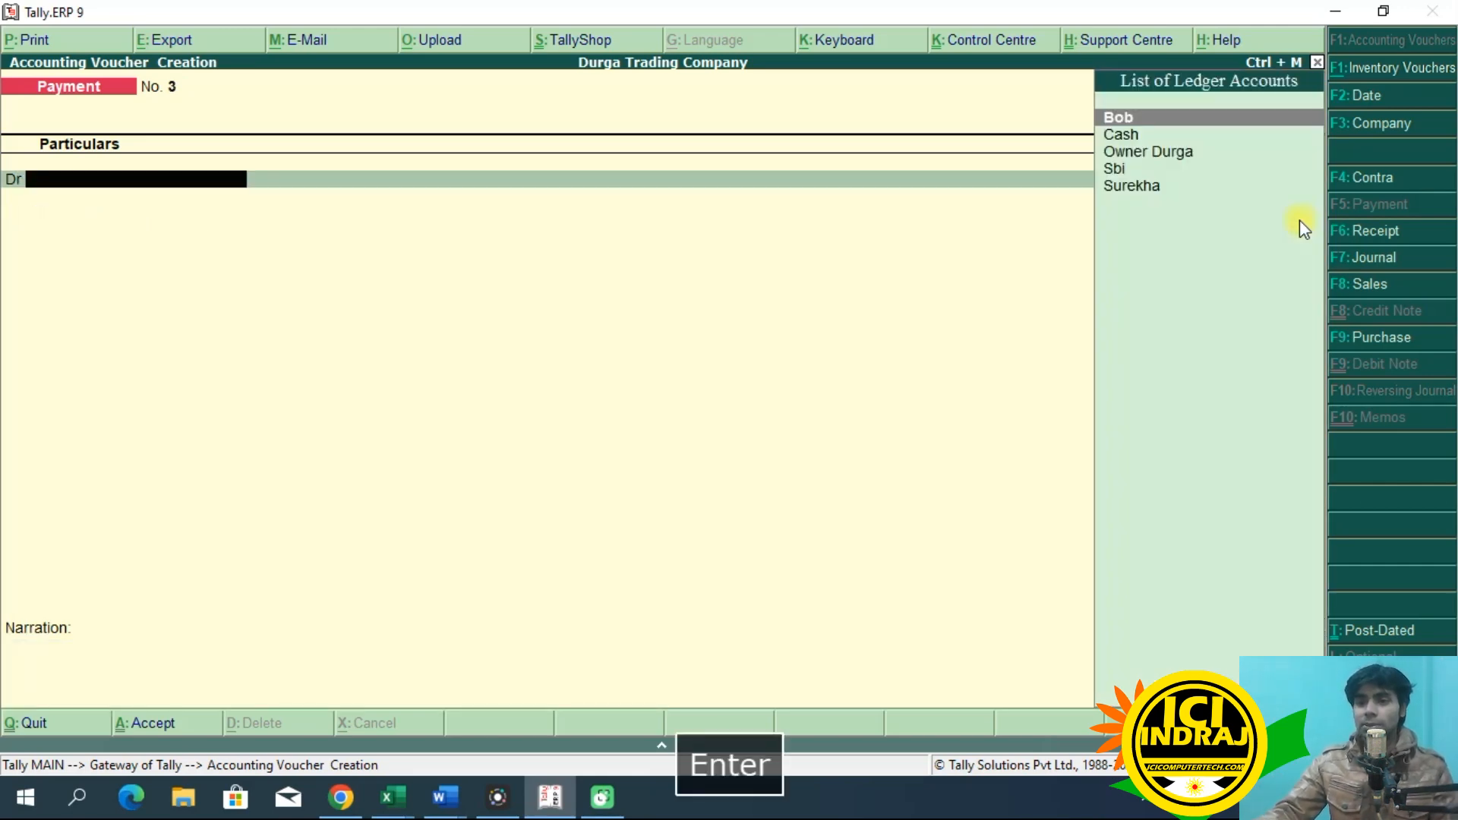
Step: Reopen the saved 20000 Sbi payment voucher from the blank payment voucher
key("Page_Up")
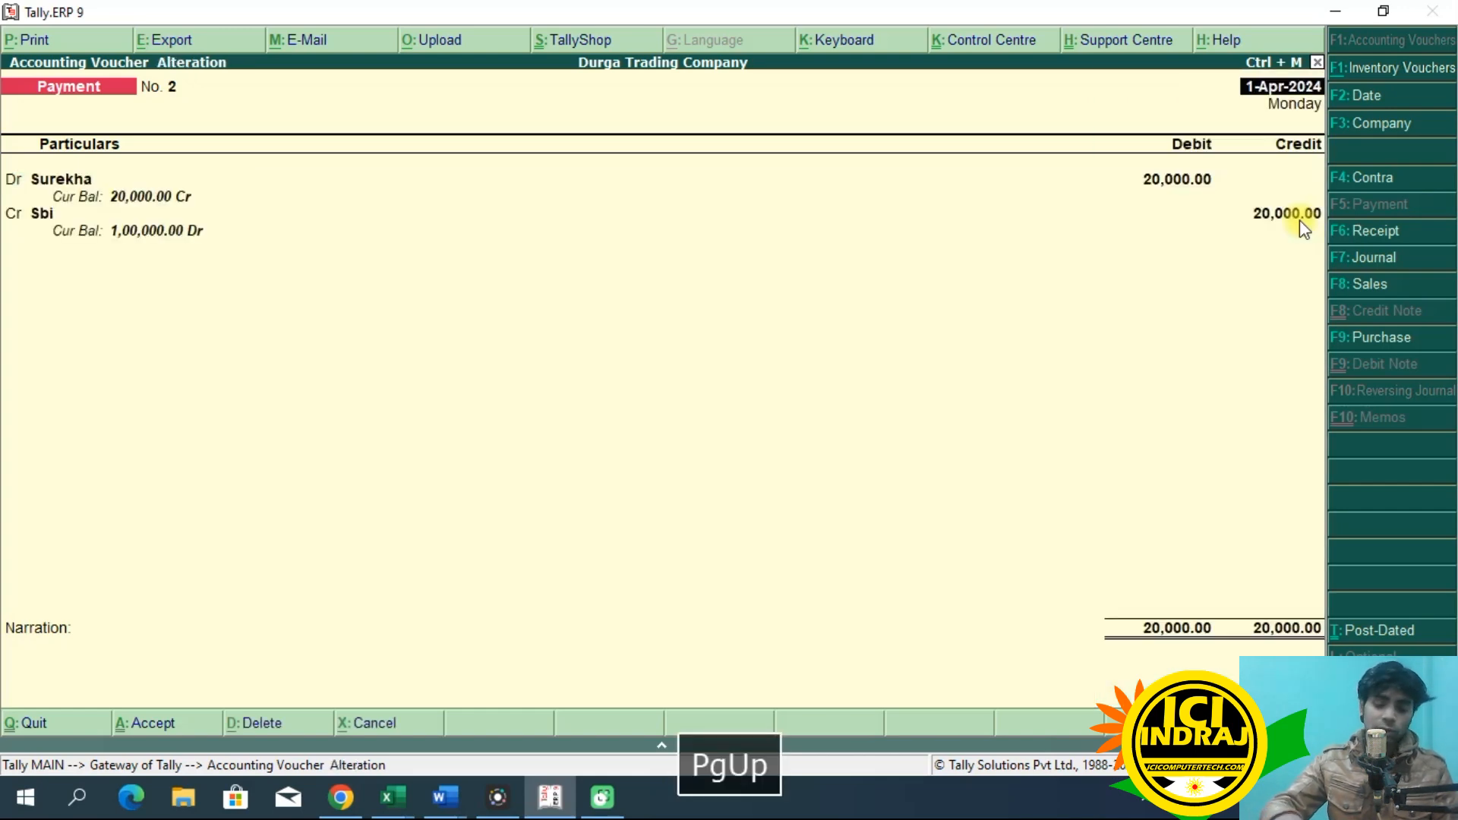
key("alt+p")
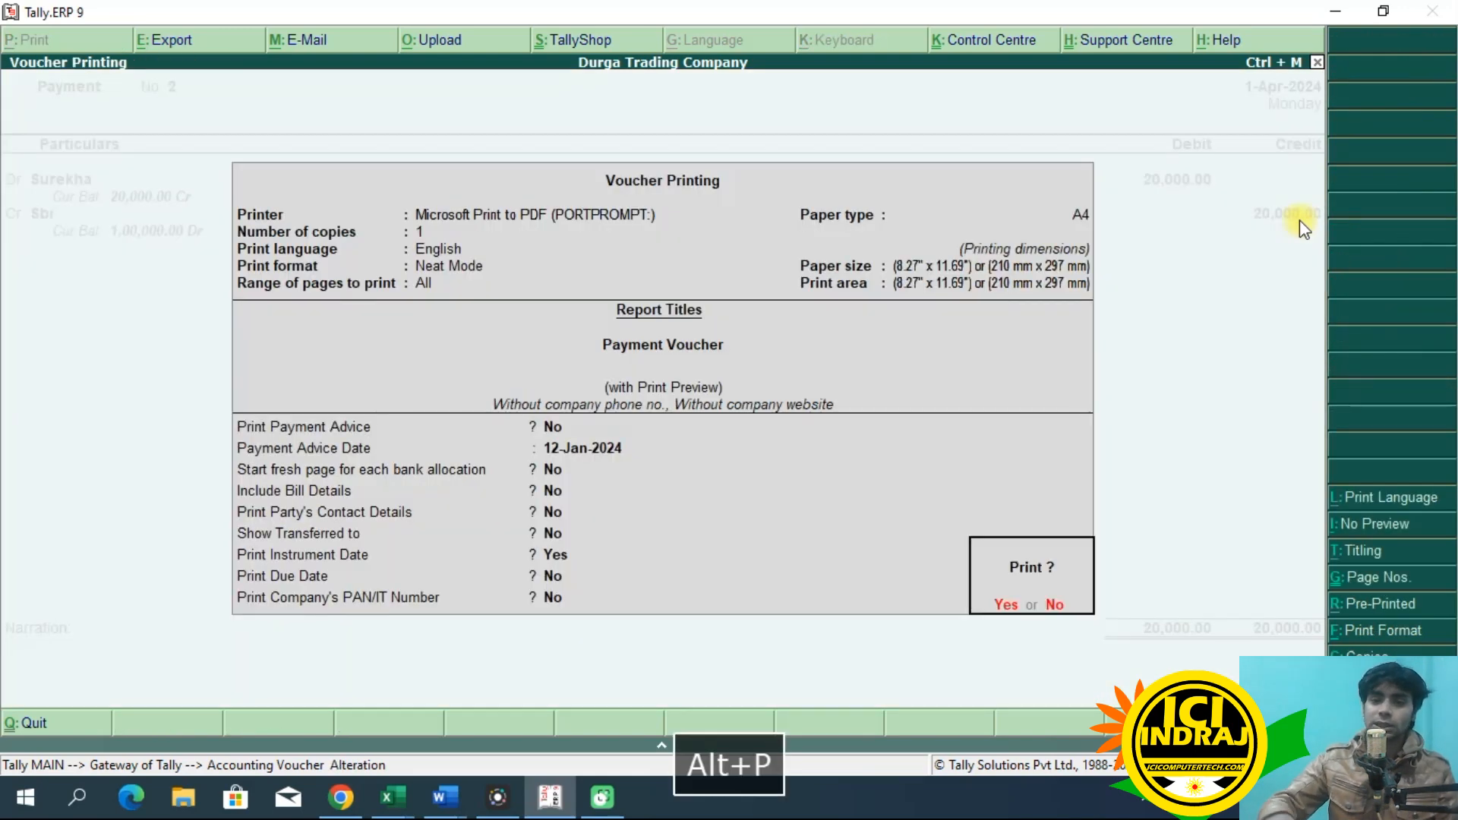
key("Return")
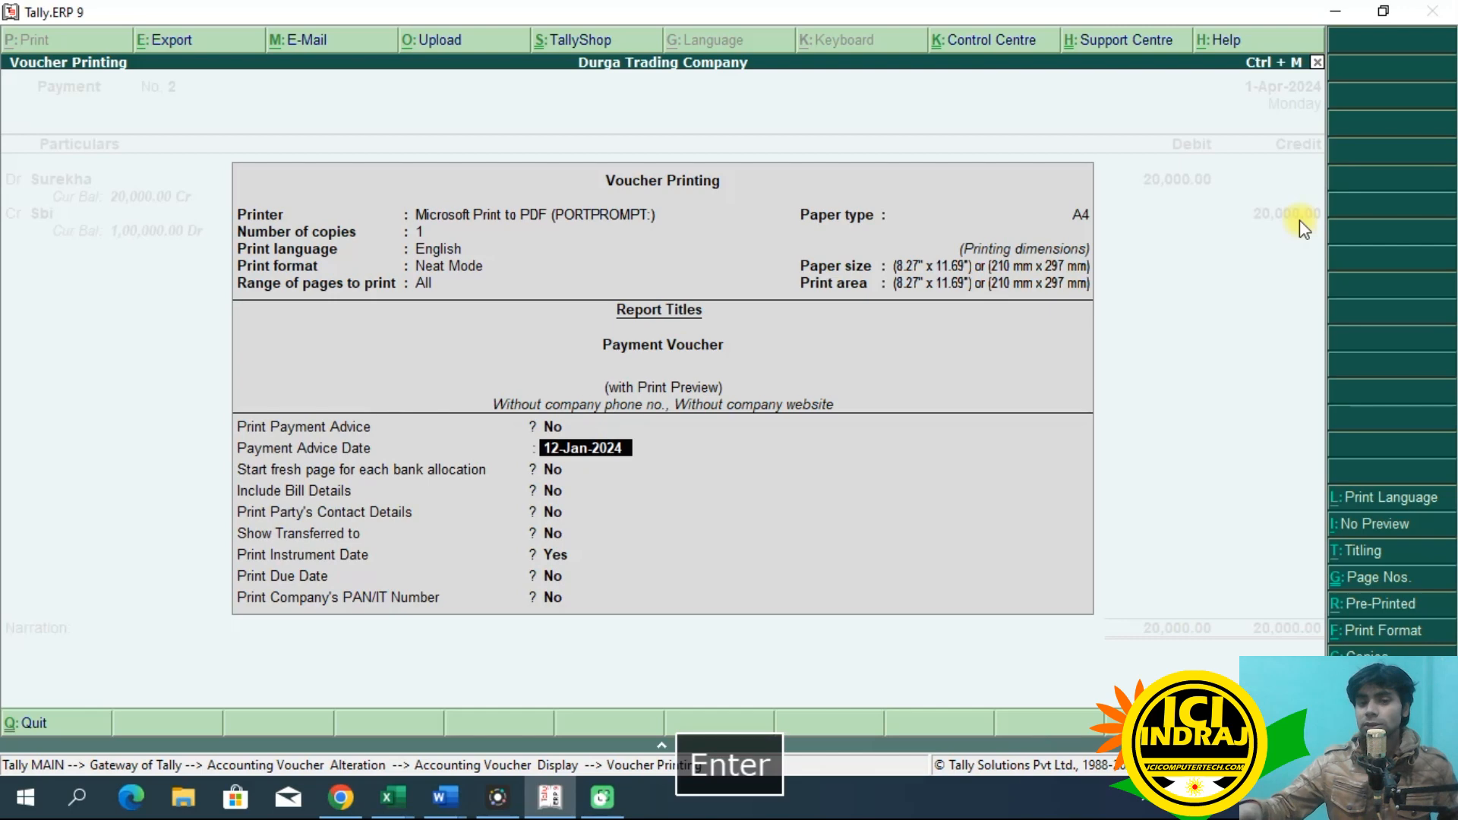
key("Escape")
key("Escape")
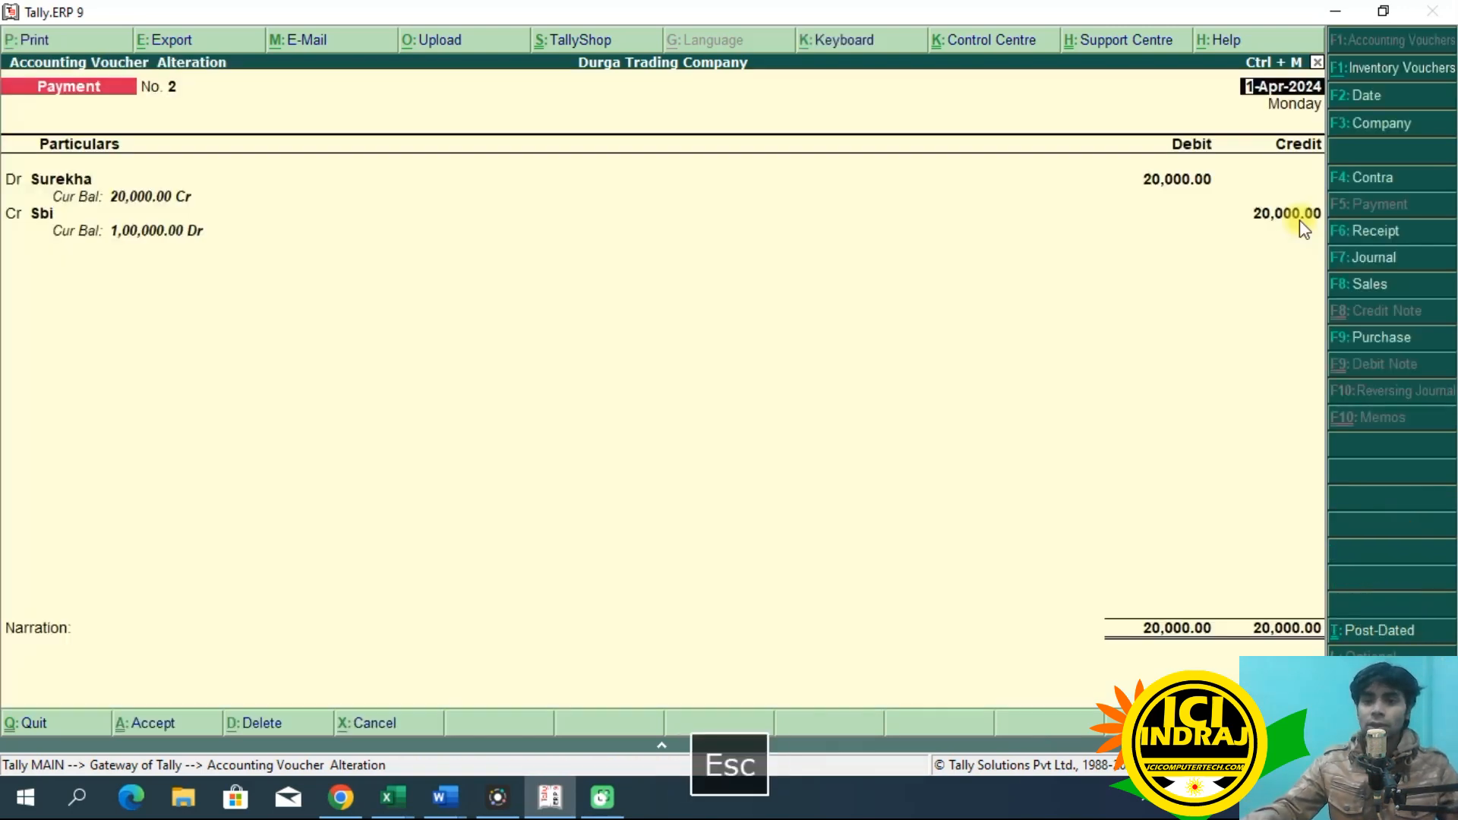
Step: Preview the 20000 payment voucher's printout at enlarged zoom with payment advice date 1-4-2024, and return to the Gateway of Tally
key("alt+p")
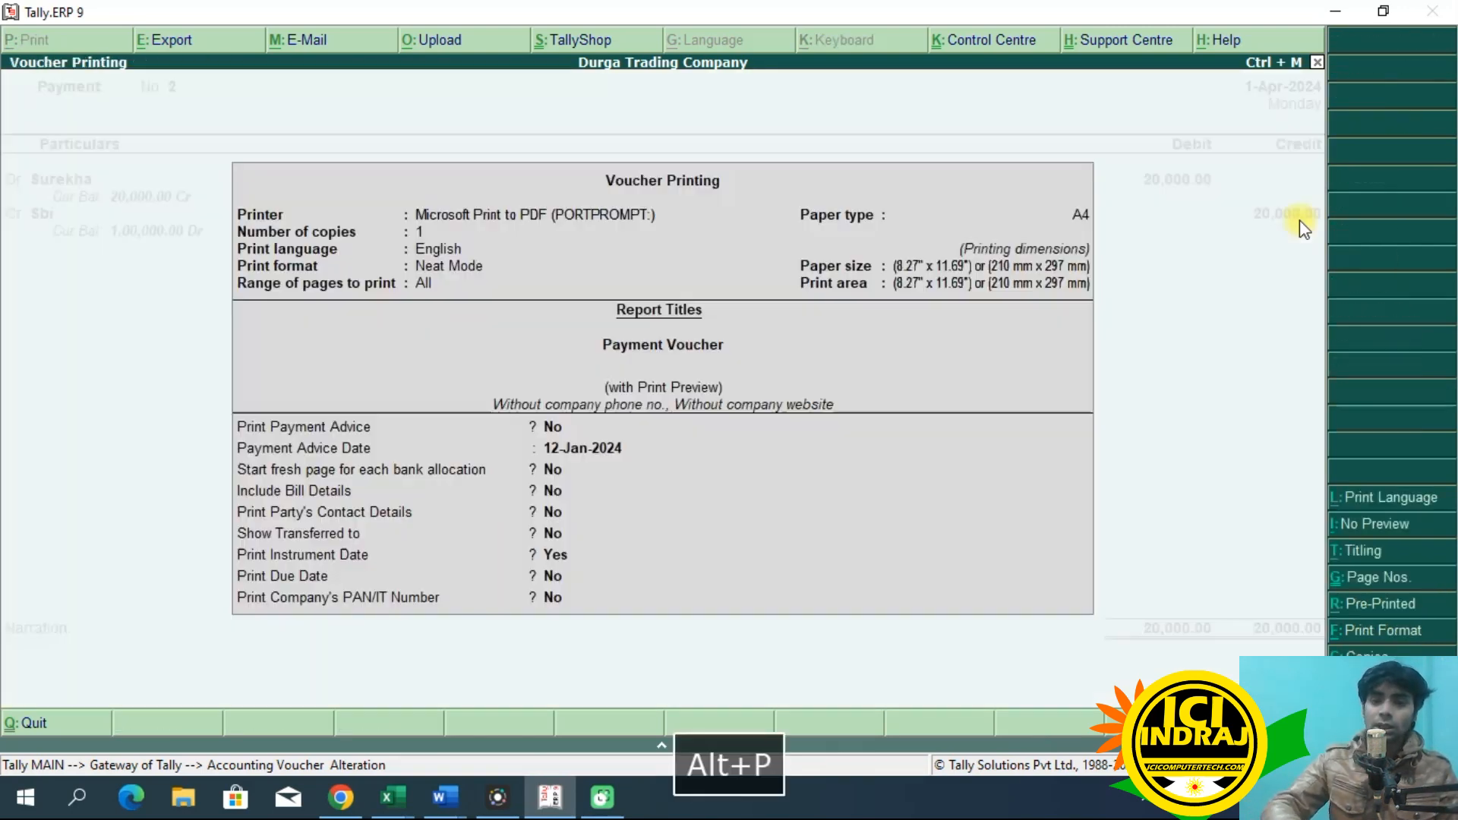
key("Return")
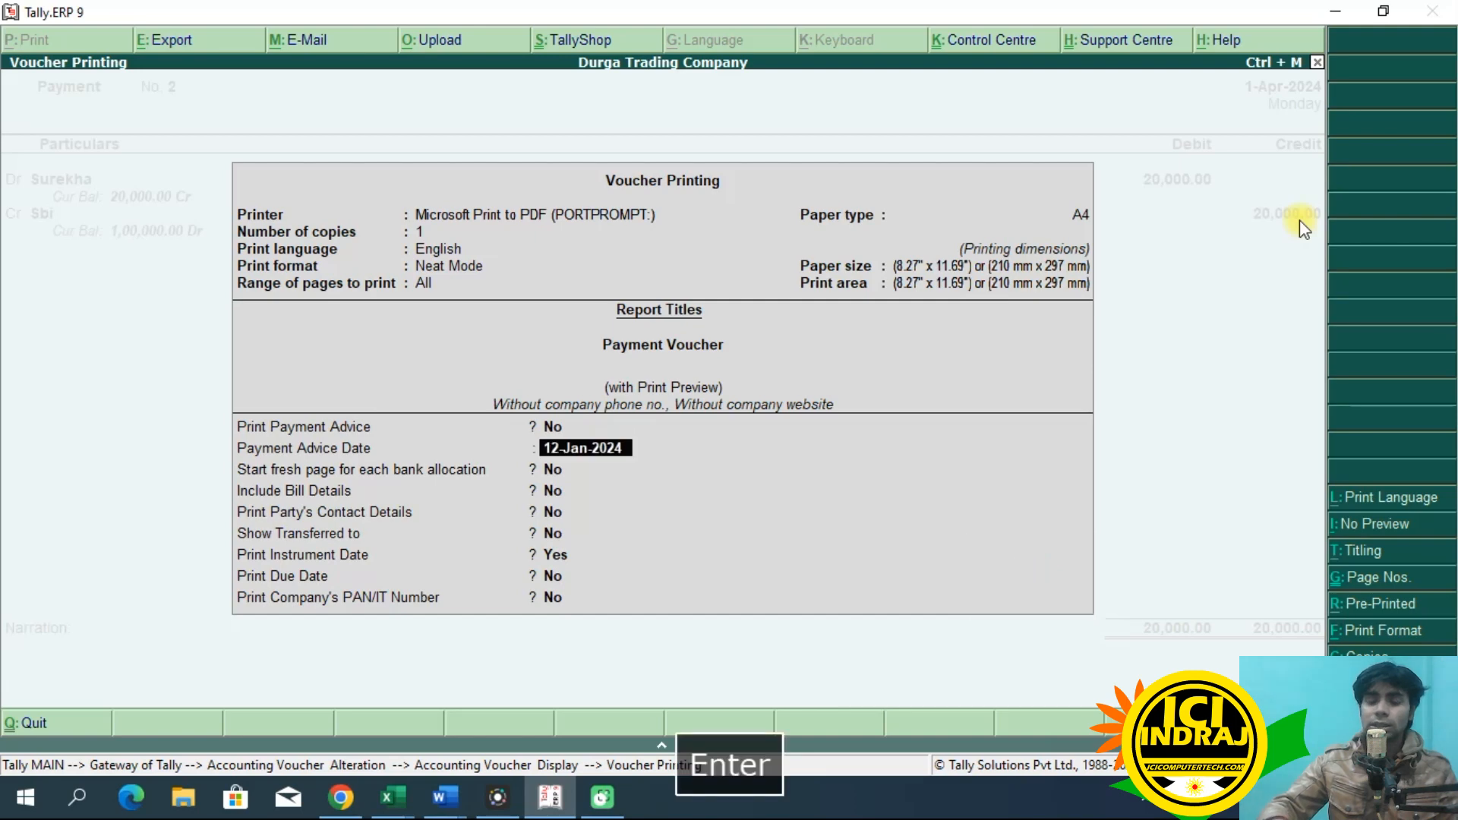
type("1")
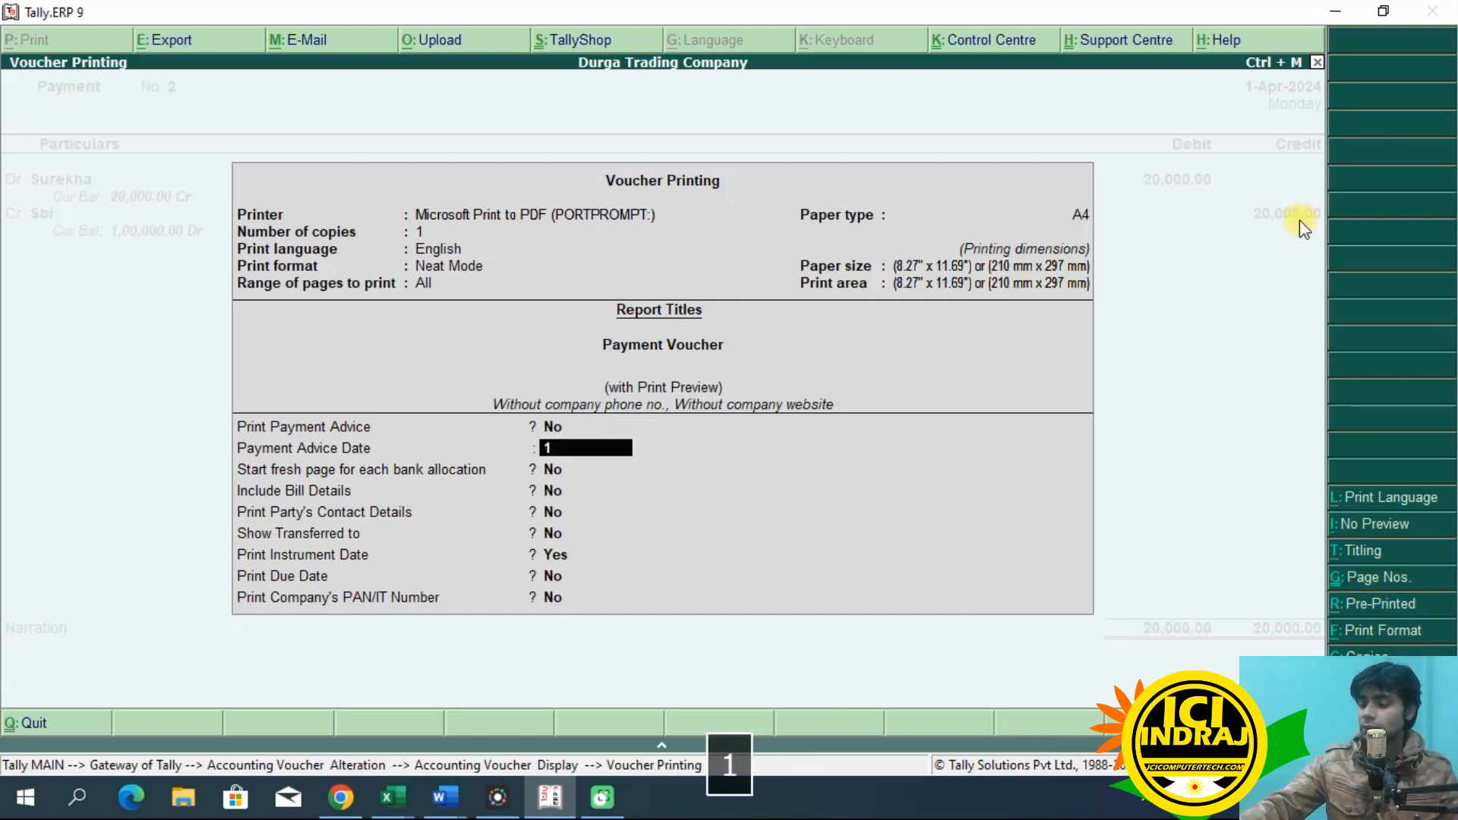
type("-4-2024")
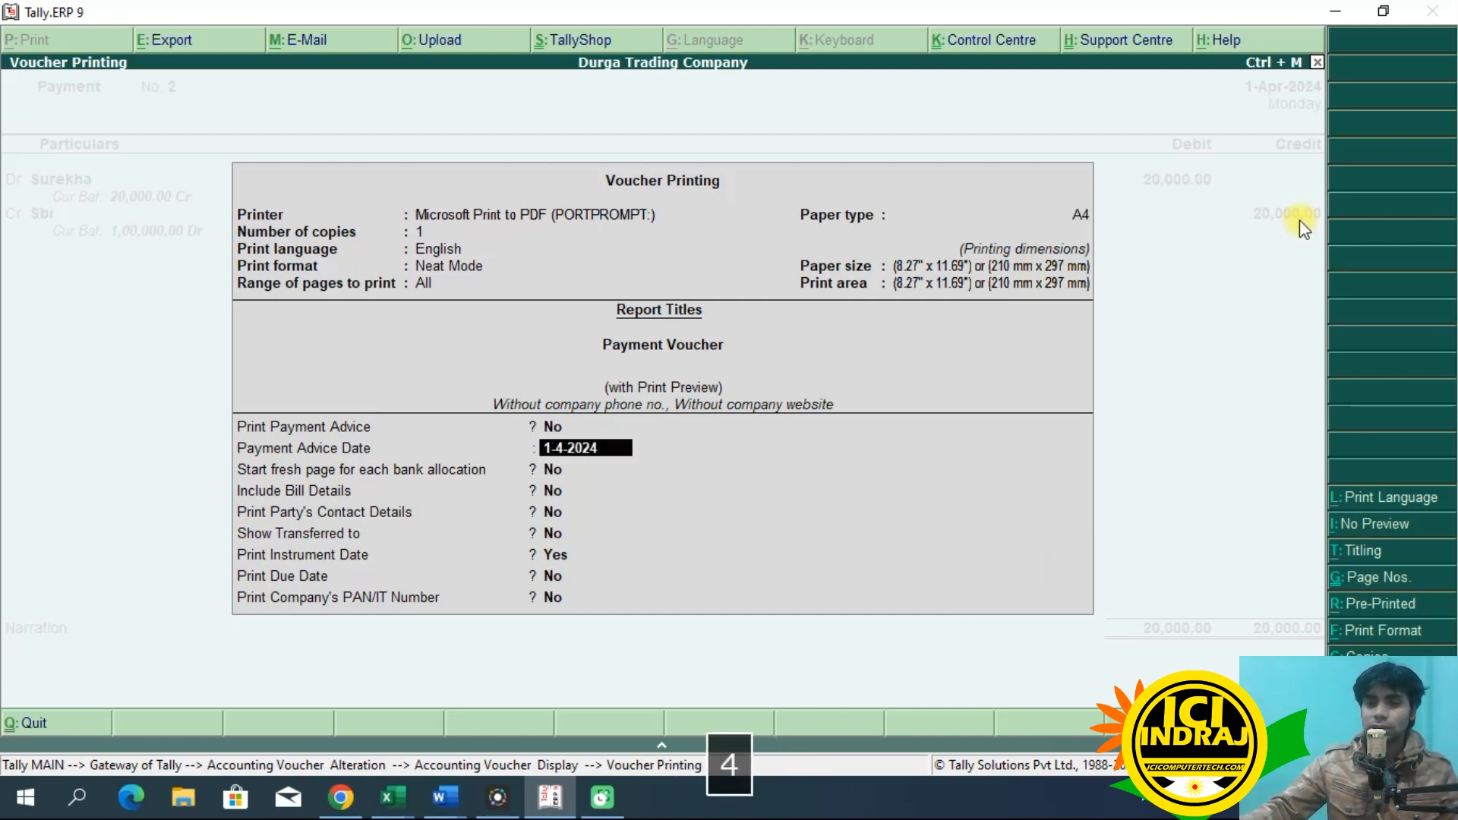
key("Return")
key("Return")
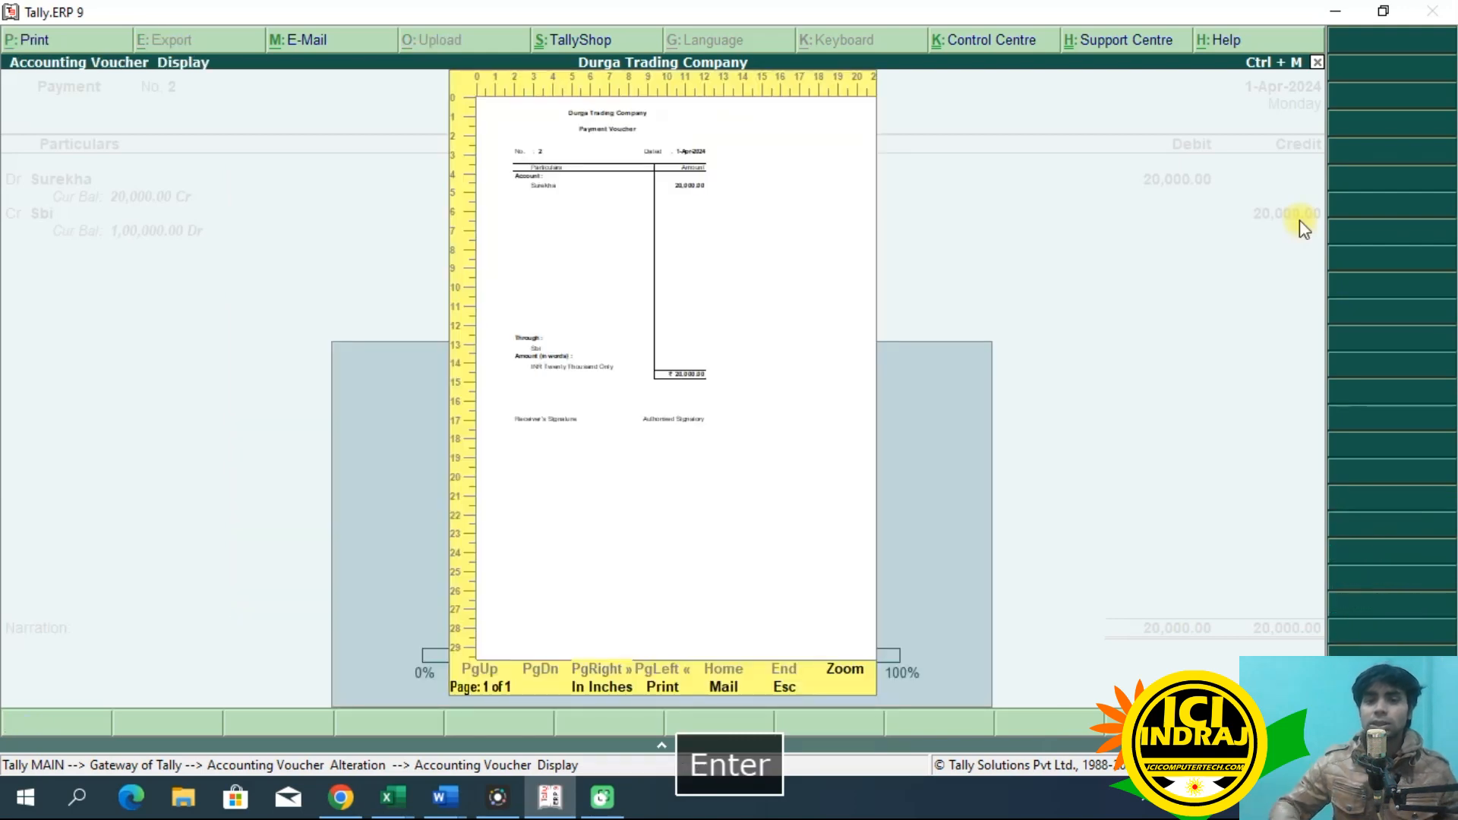
left_click(852, 679)
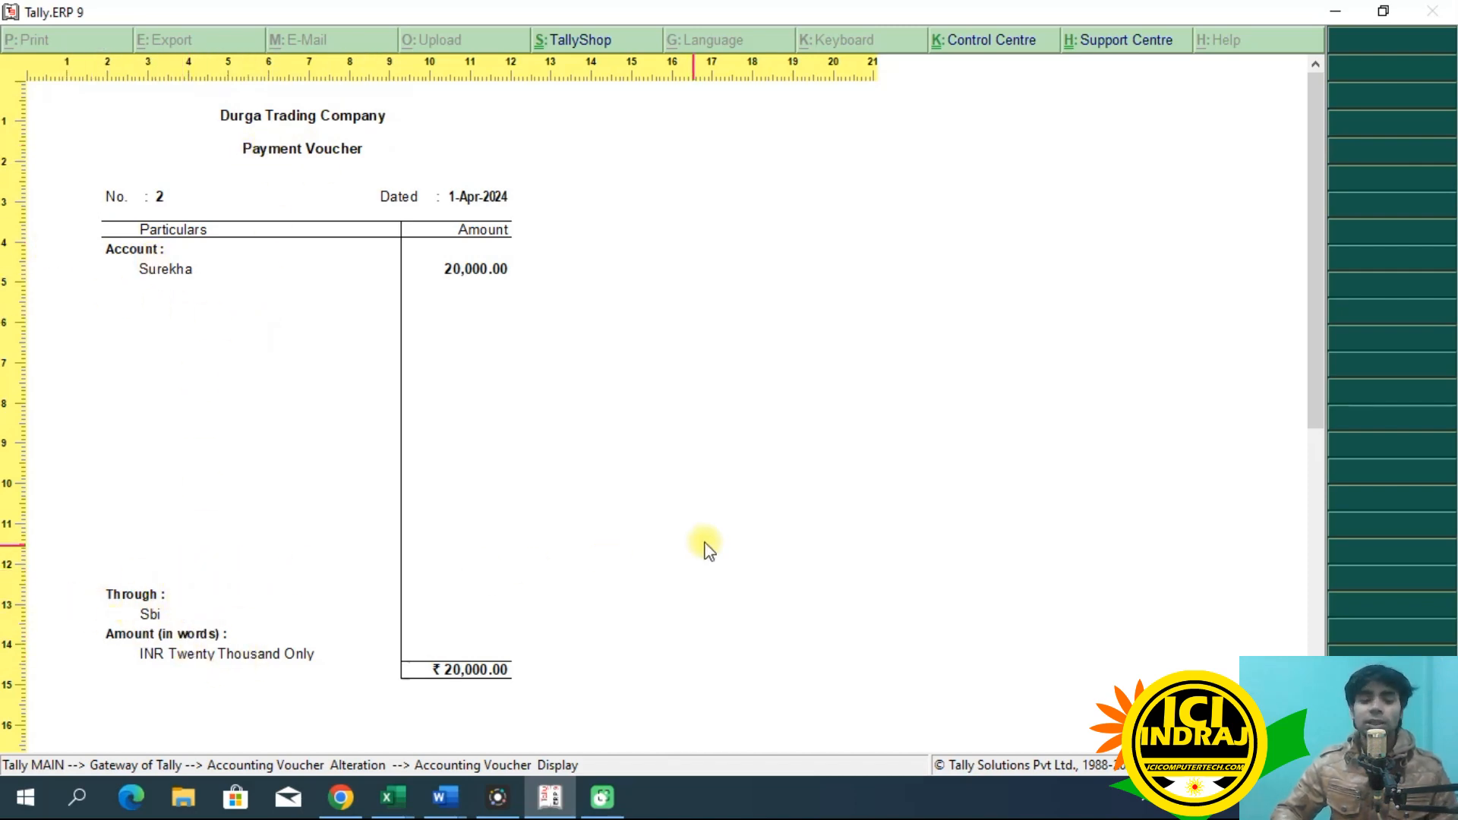
key("Escape")
key("Escape")
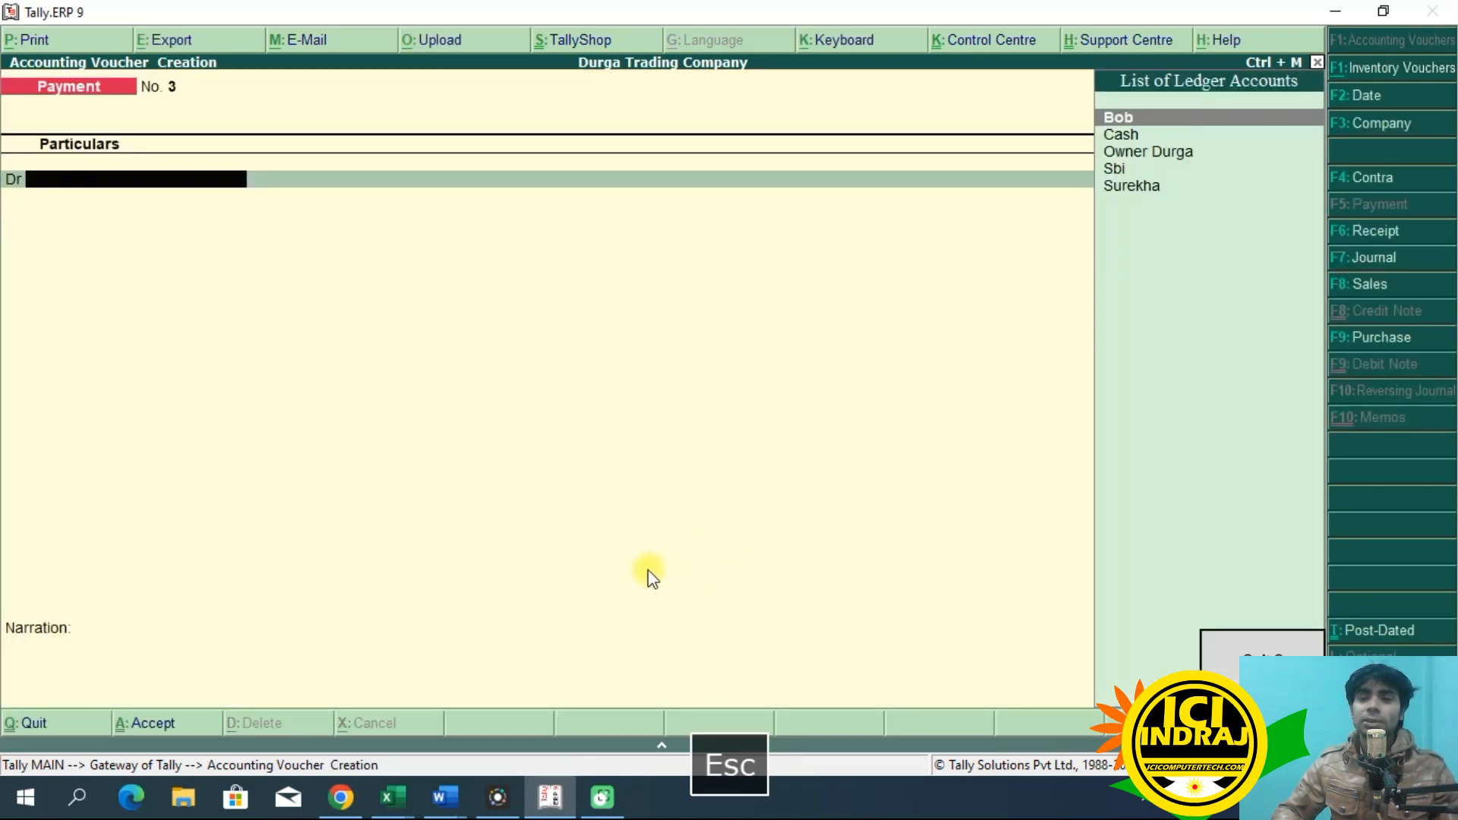
key("Escape")
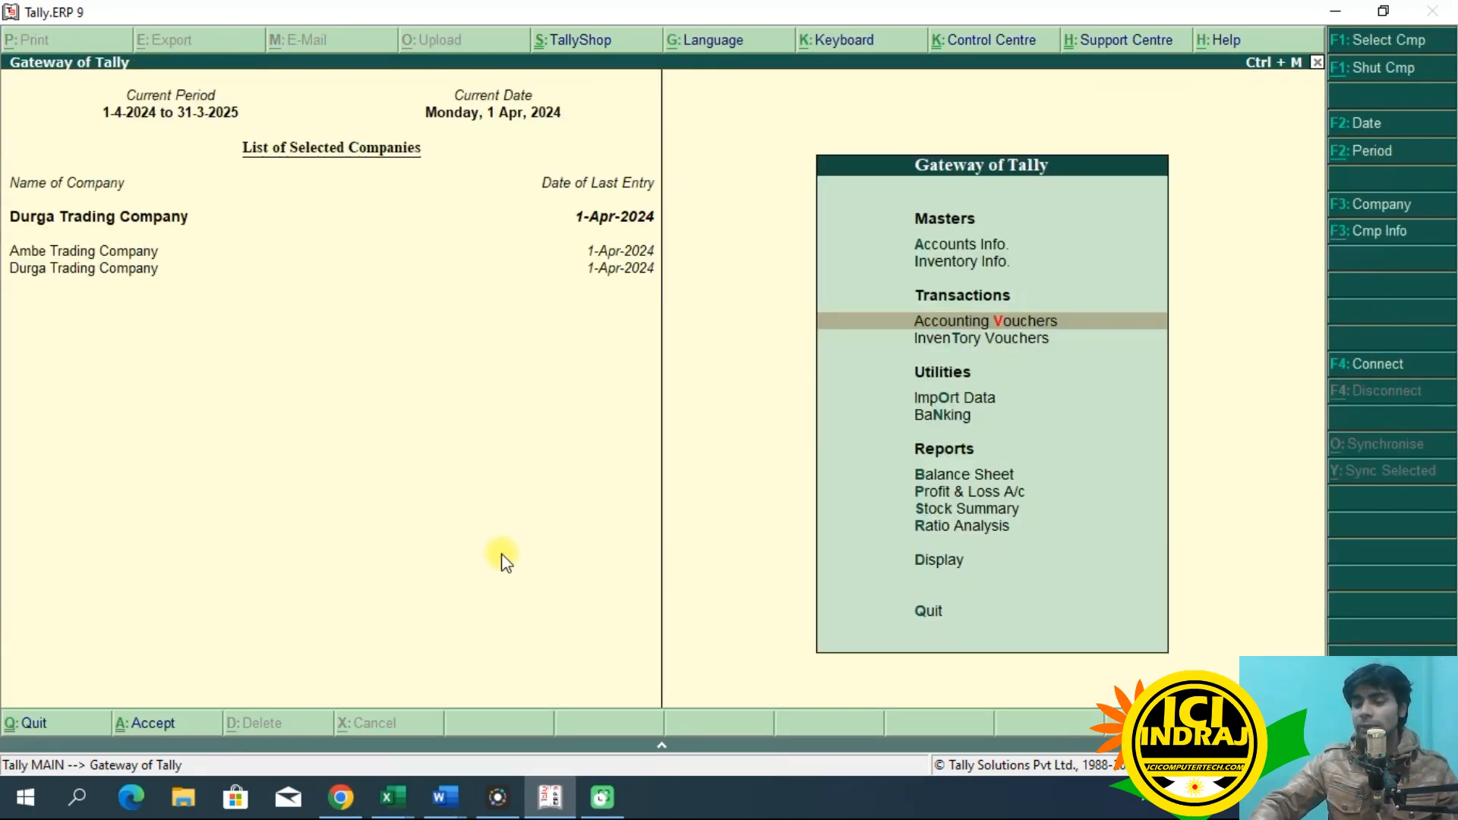
Step: Check the Loans (Liability) group in the Balance Sheet and return to the Gateway of Tally
key("Down")
key("Down")
key("Down")
key("Down")
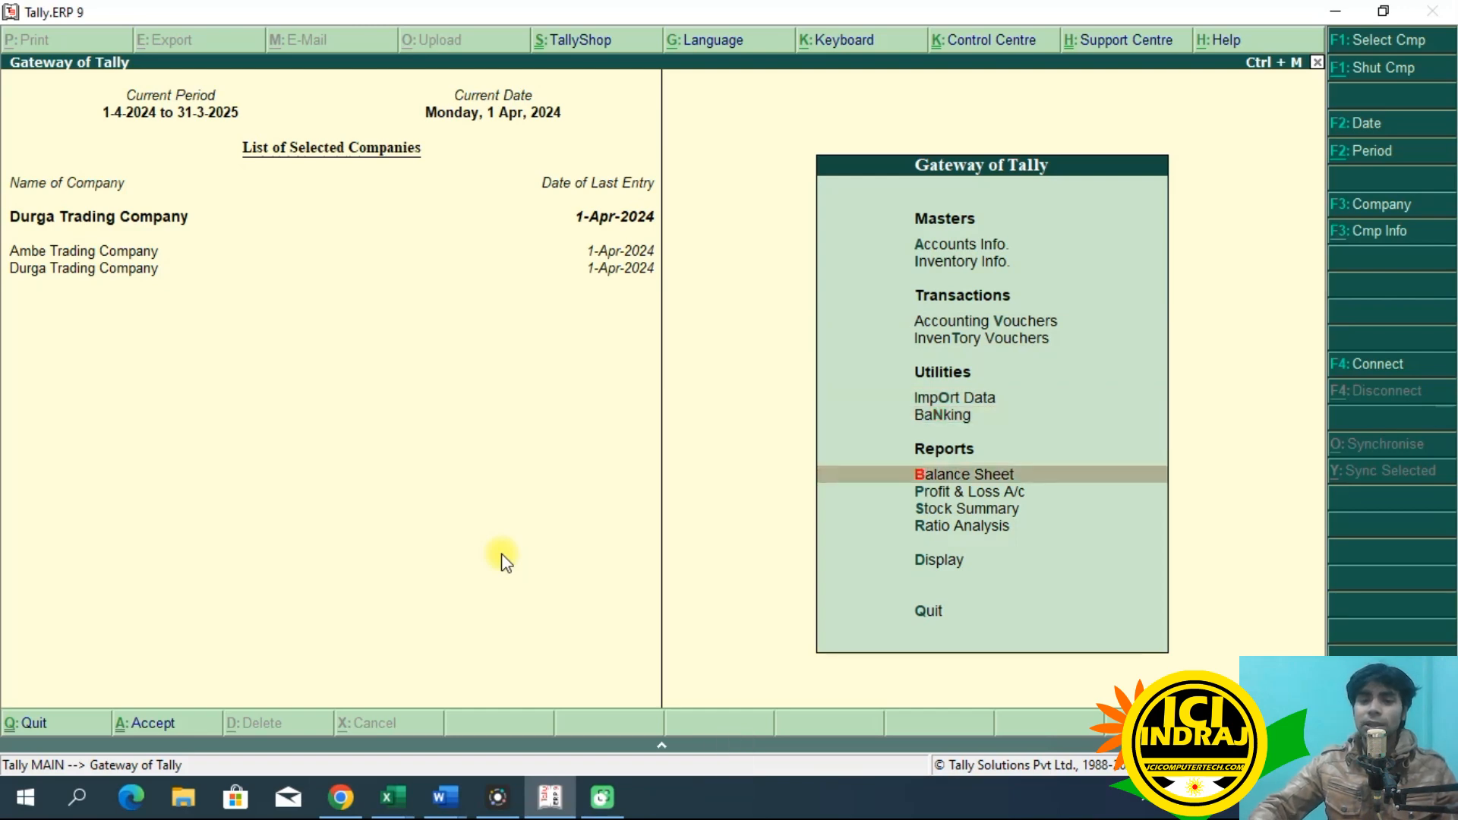
key("Return")
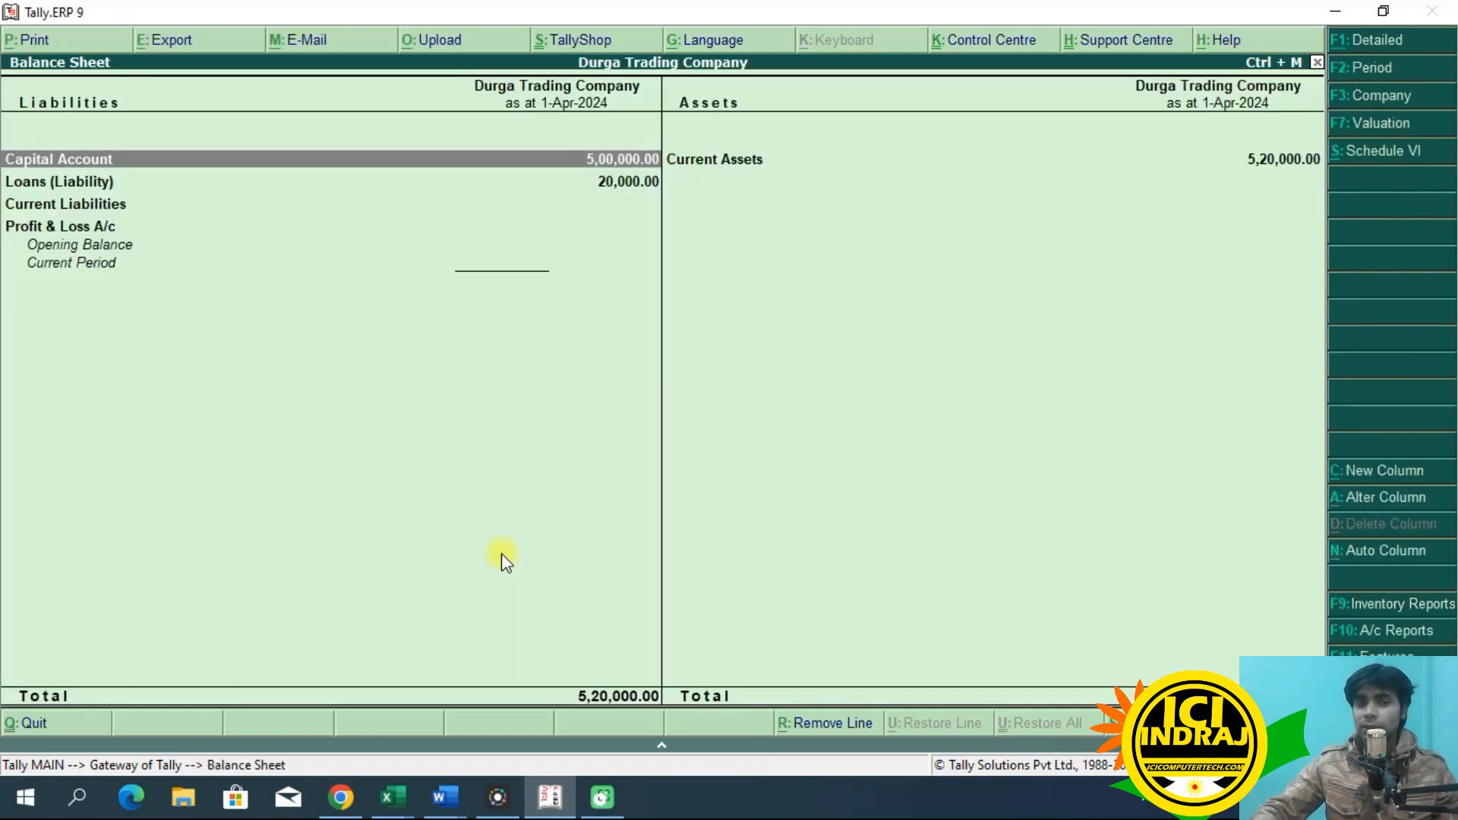
key("Down")
key("Return")
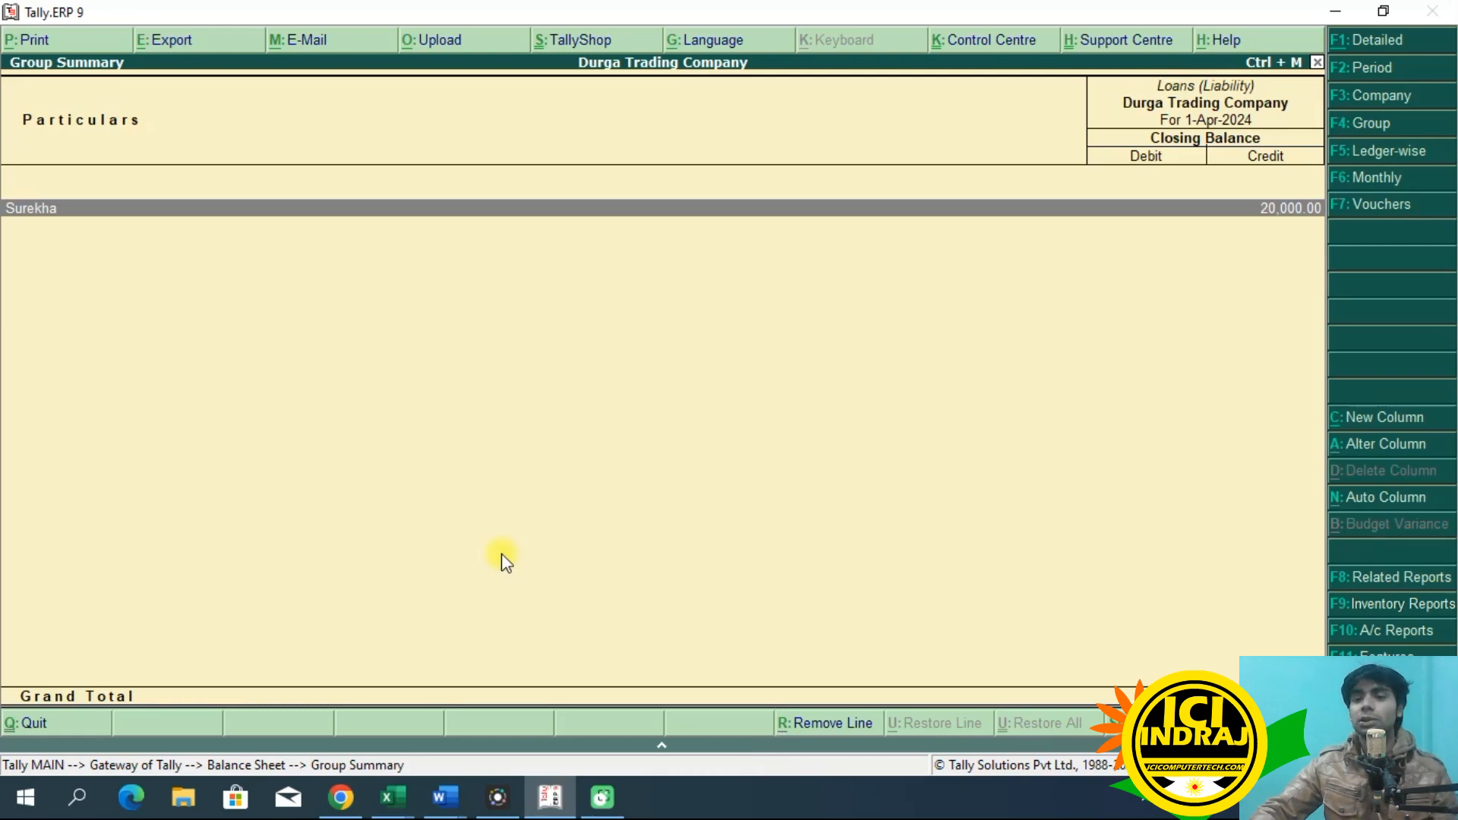
key("Escape")
key("Escape")
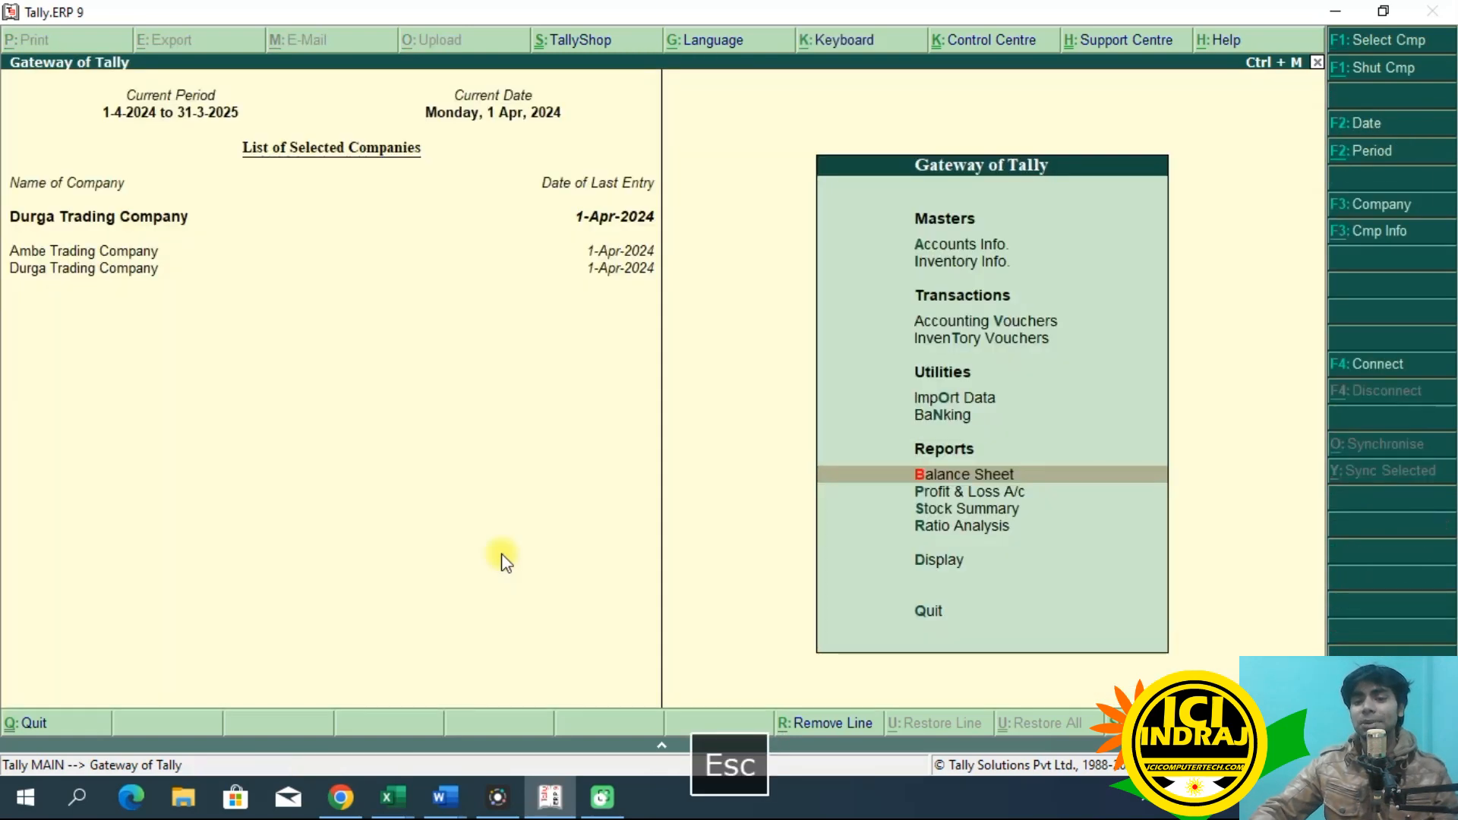
key("Escape")
key("Escape")
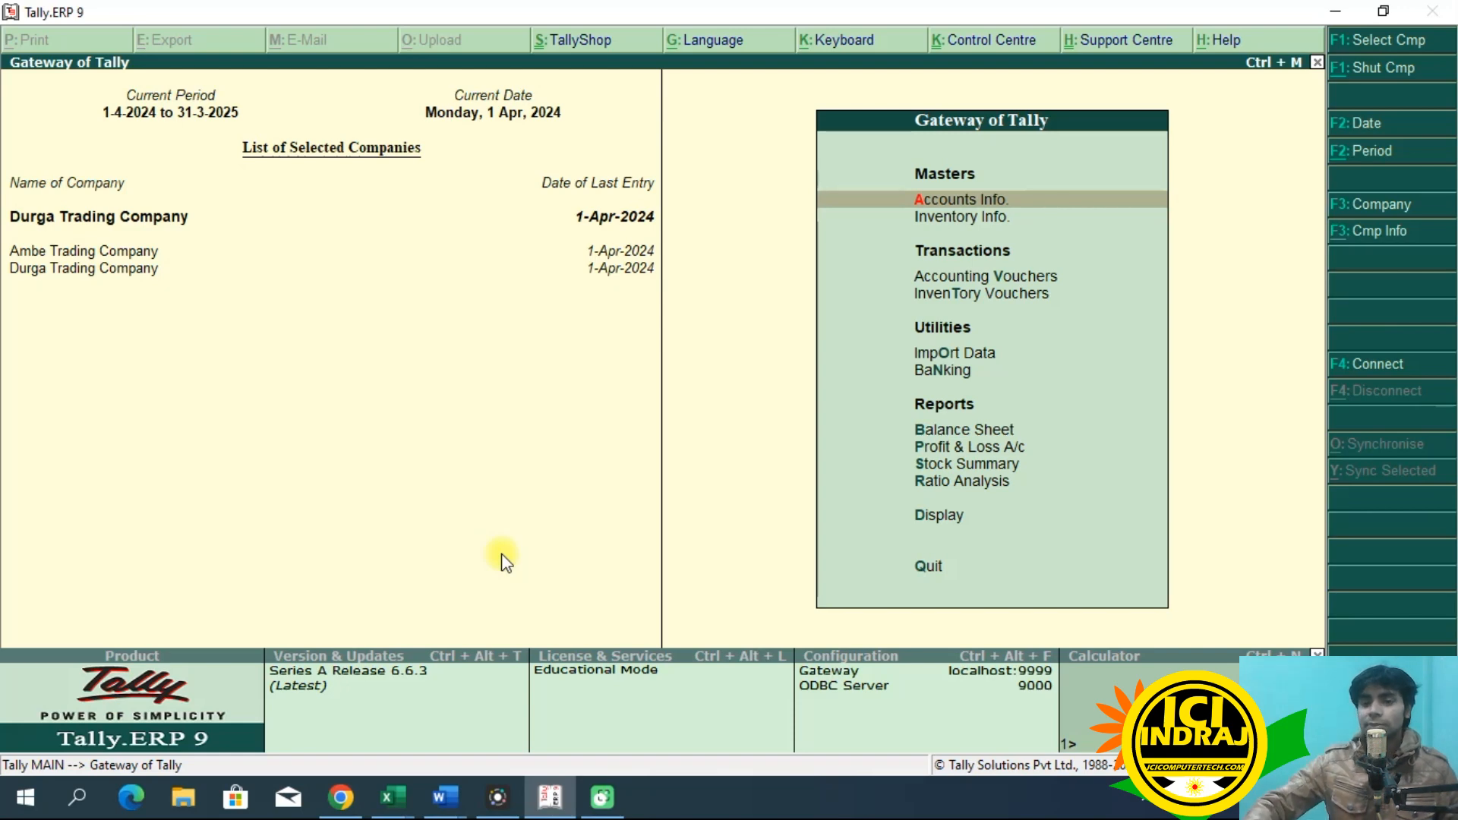
key("Down")
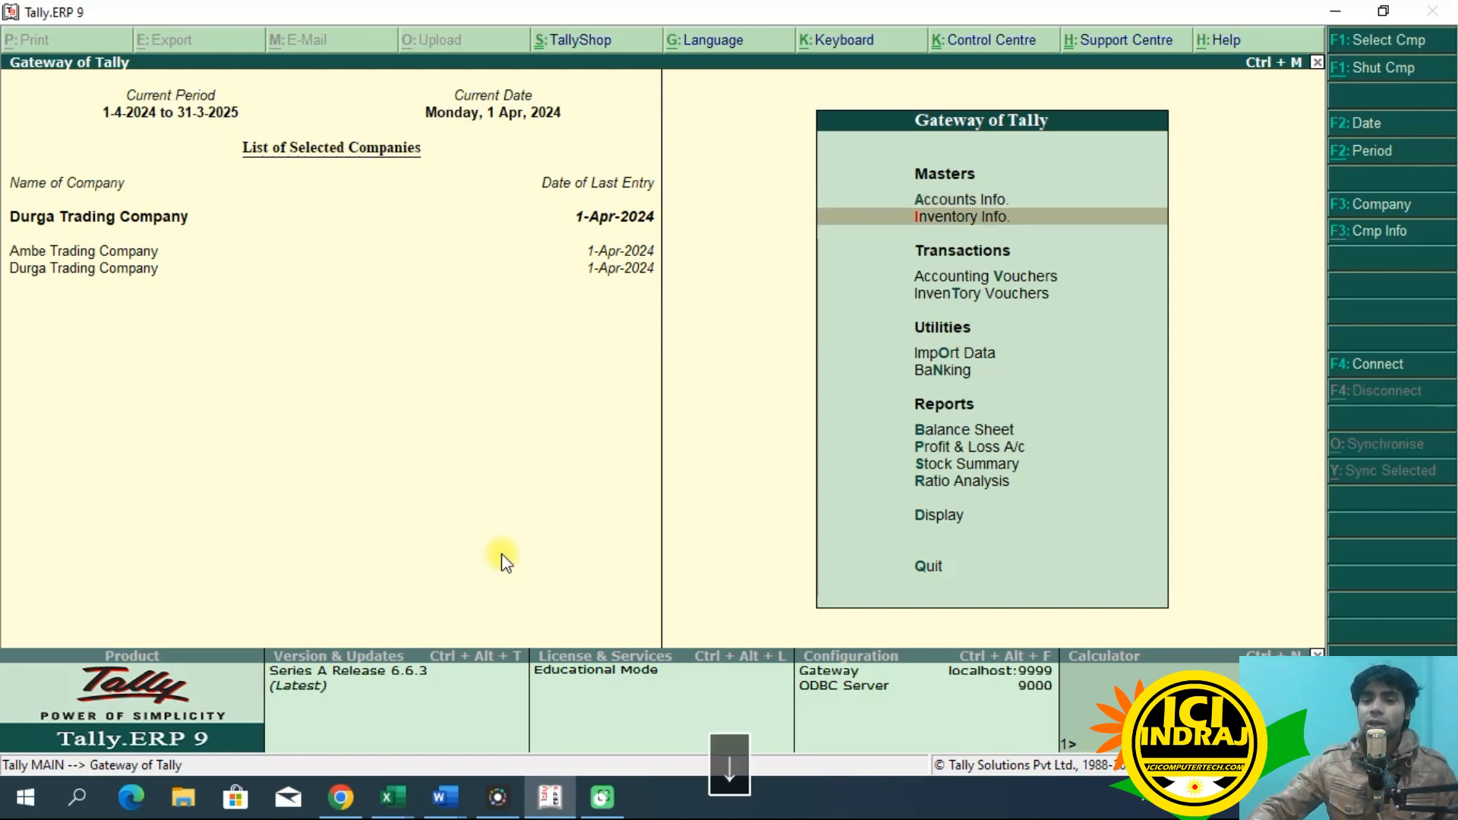
key("Up")
key("Up")
key("Down")
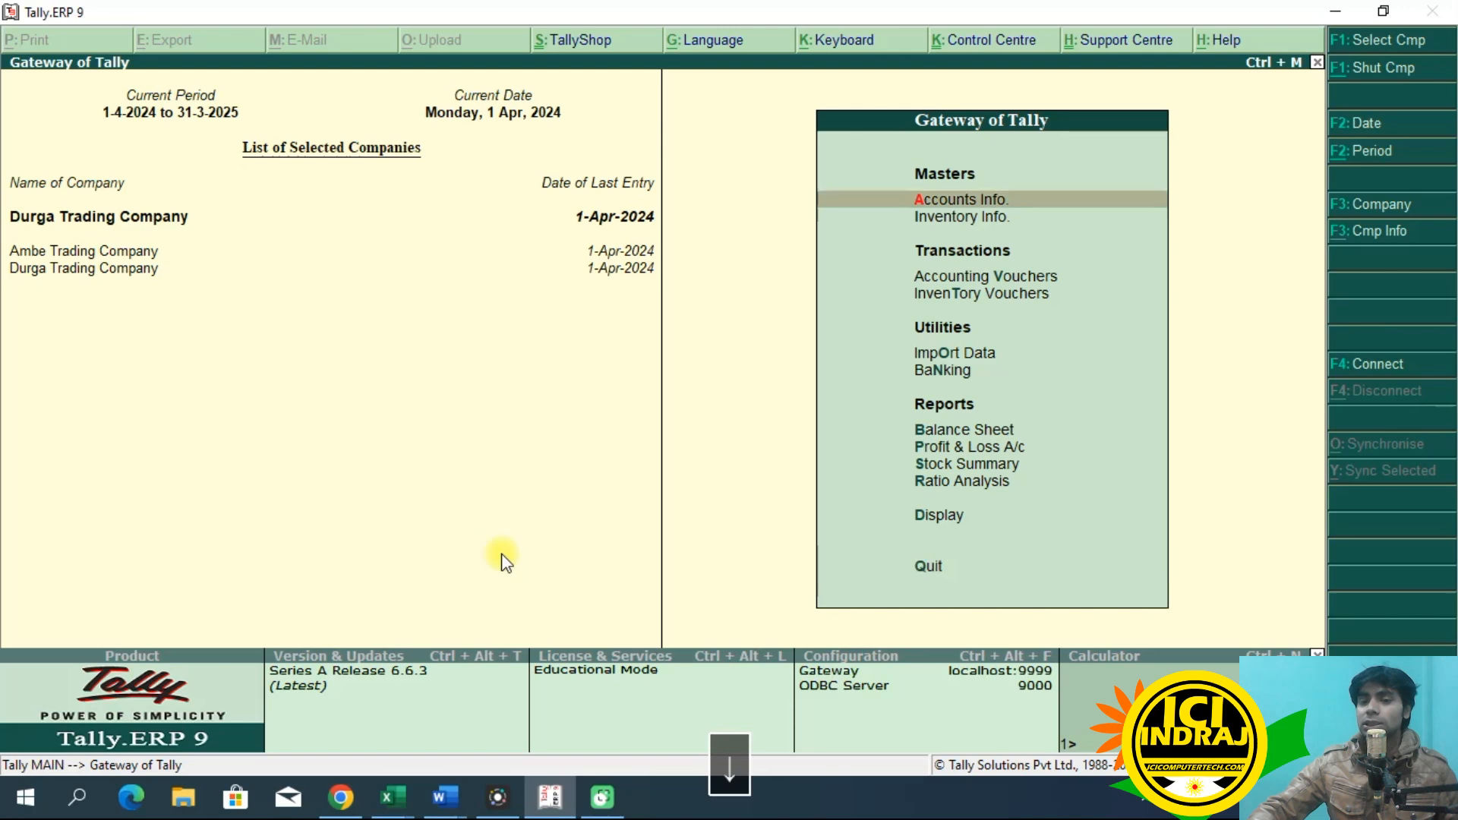
key("Down")
key("Down")
key("Down")
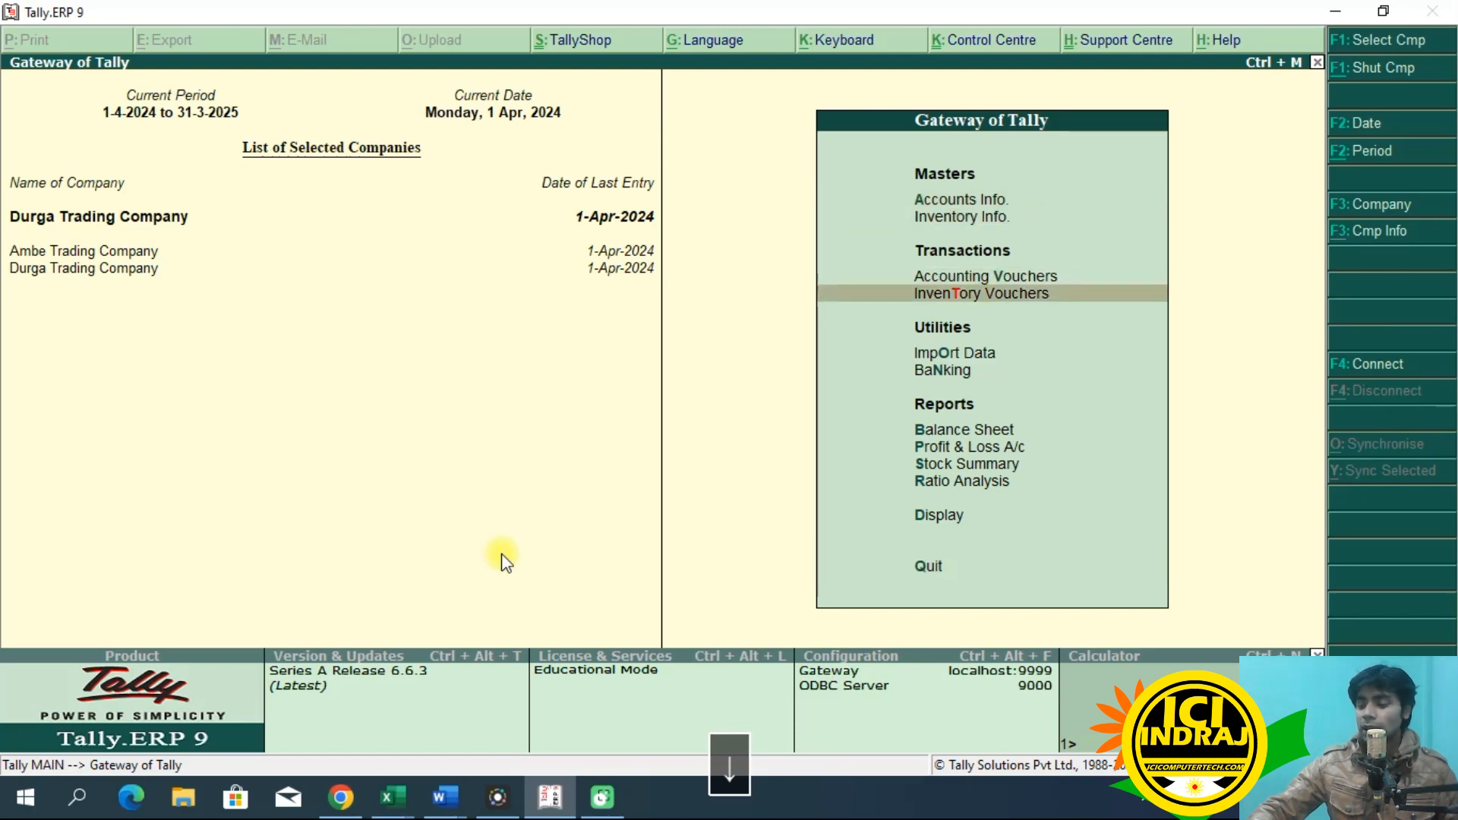
key("Down")
key("Up")
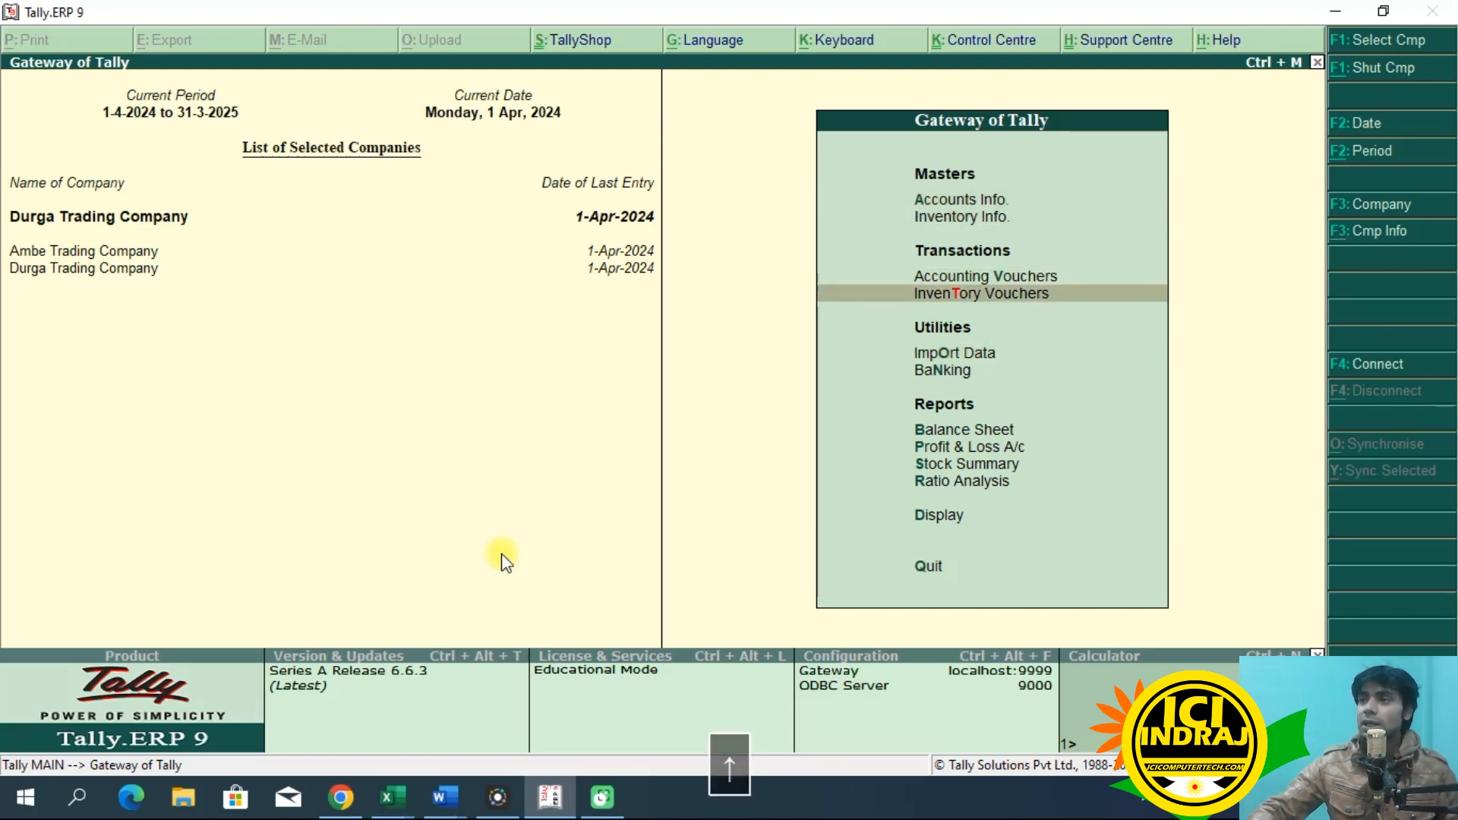
key("Up")
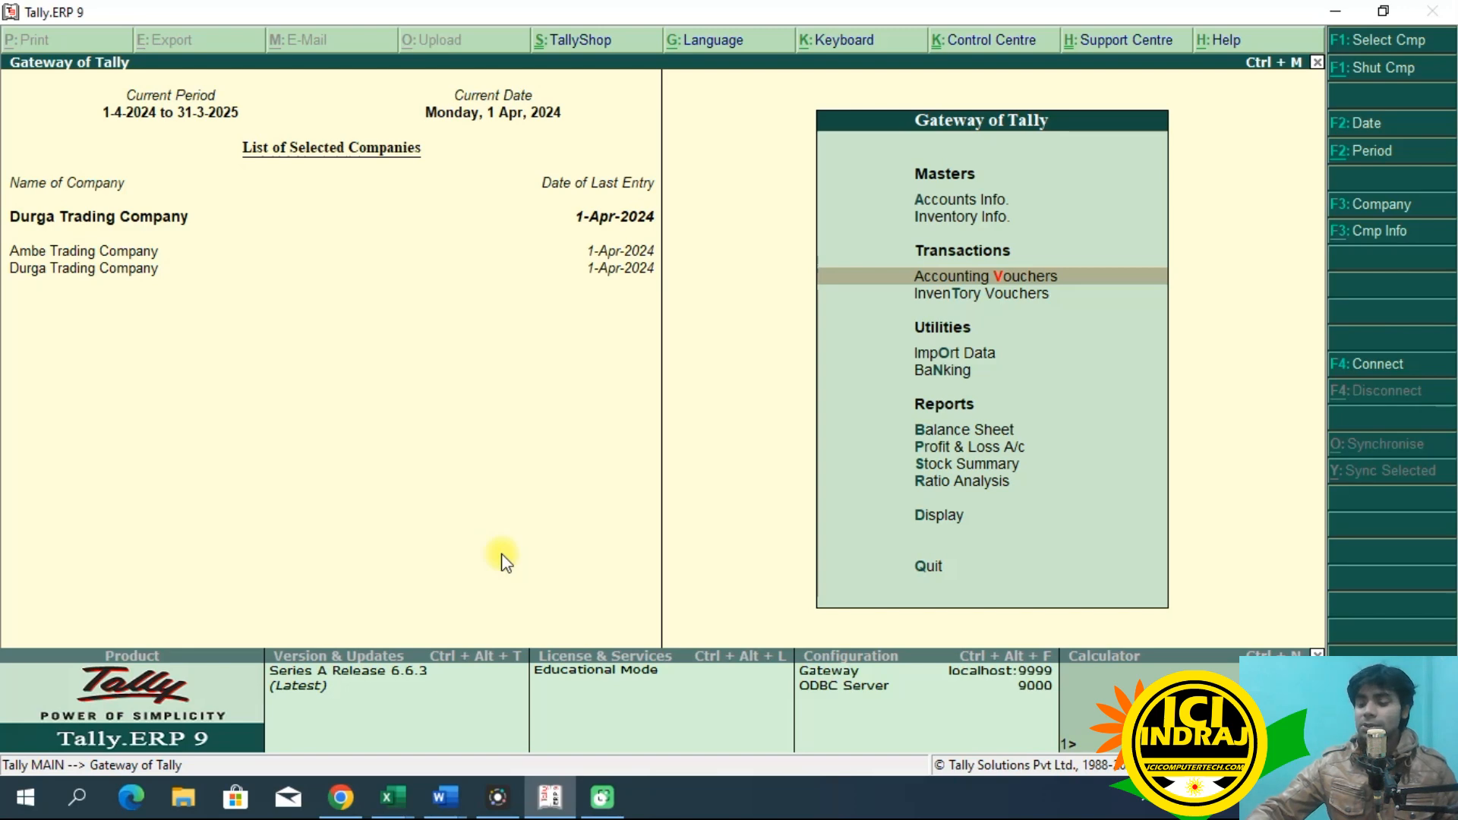
key("Down")
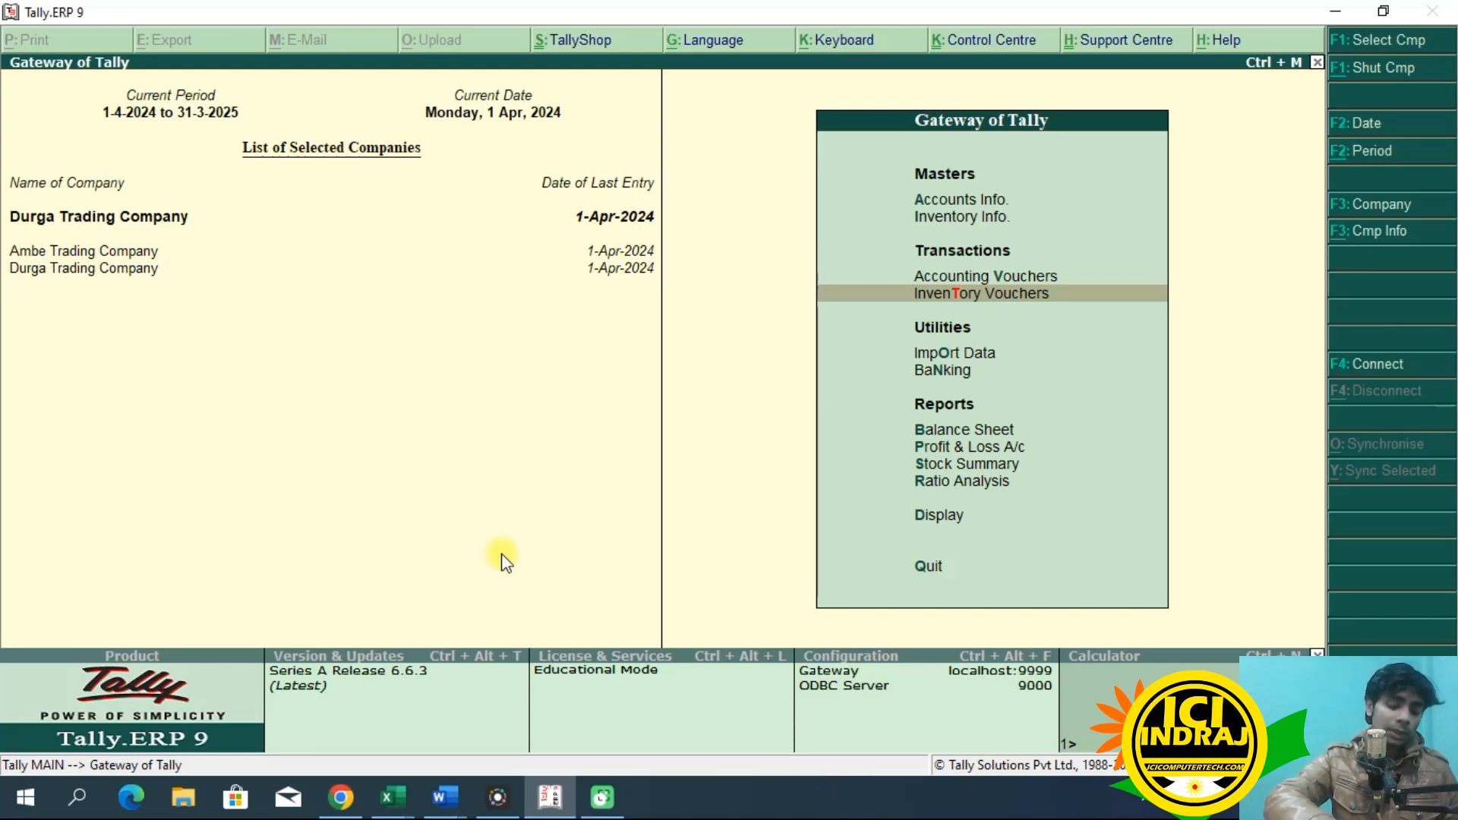
Step: Switch to the Tally notes in Word and read on from the payment voucher notes to the Purchase voucher section
key("alt+Tab")
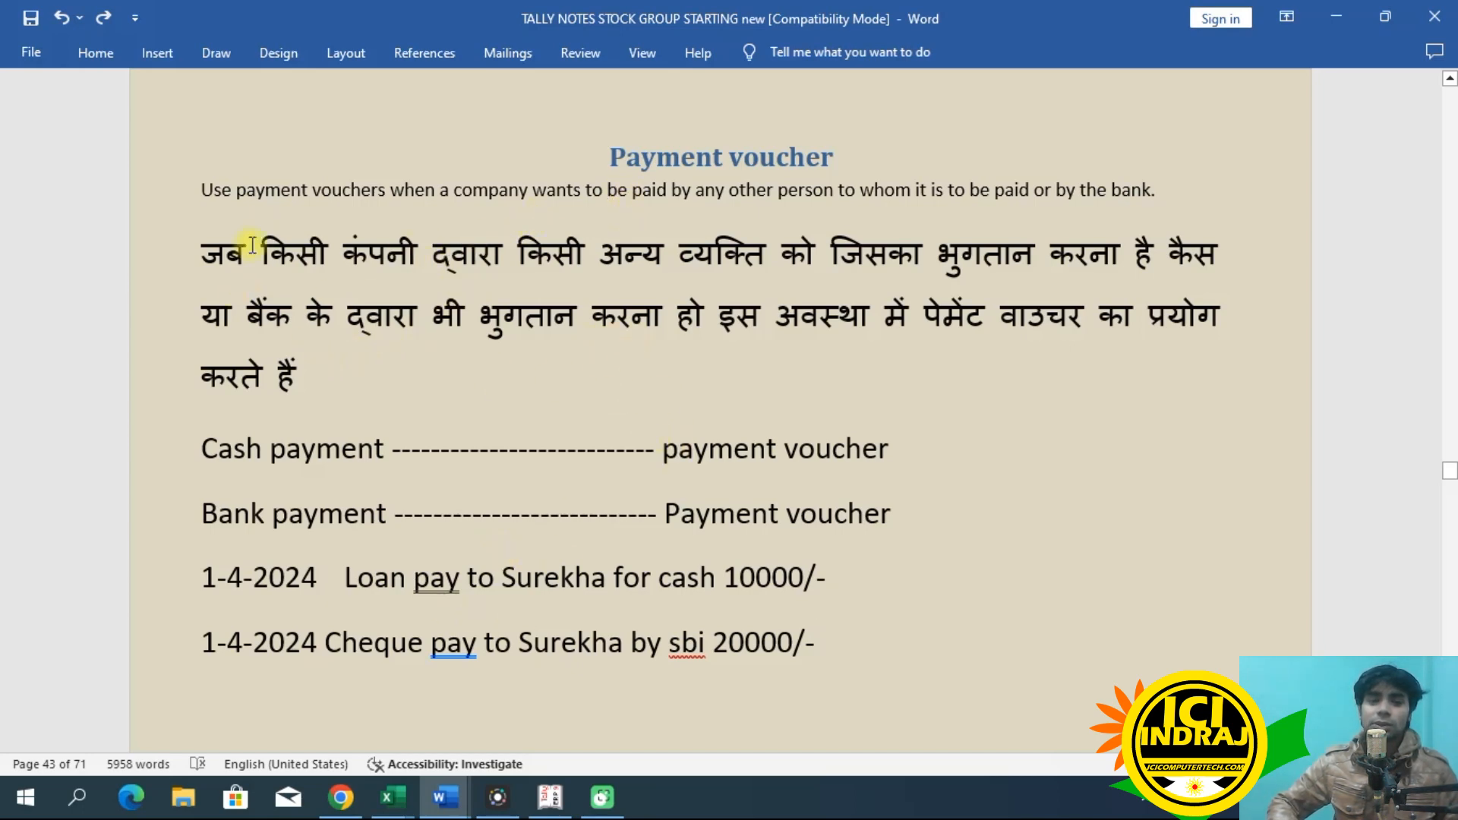
scroll(875, 604, "down", 1)
scroll(871, 597, "up", 1)
scroll(821, 612, "down", 2)
scroll(853, 601, "down", 6)
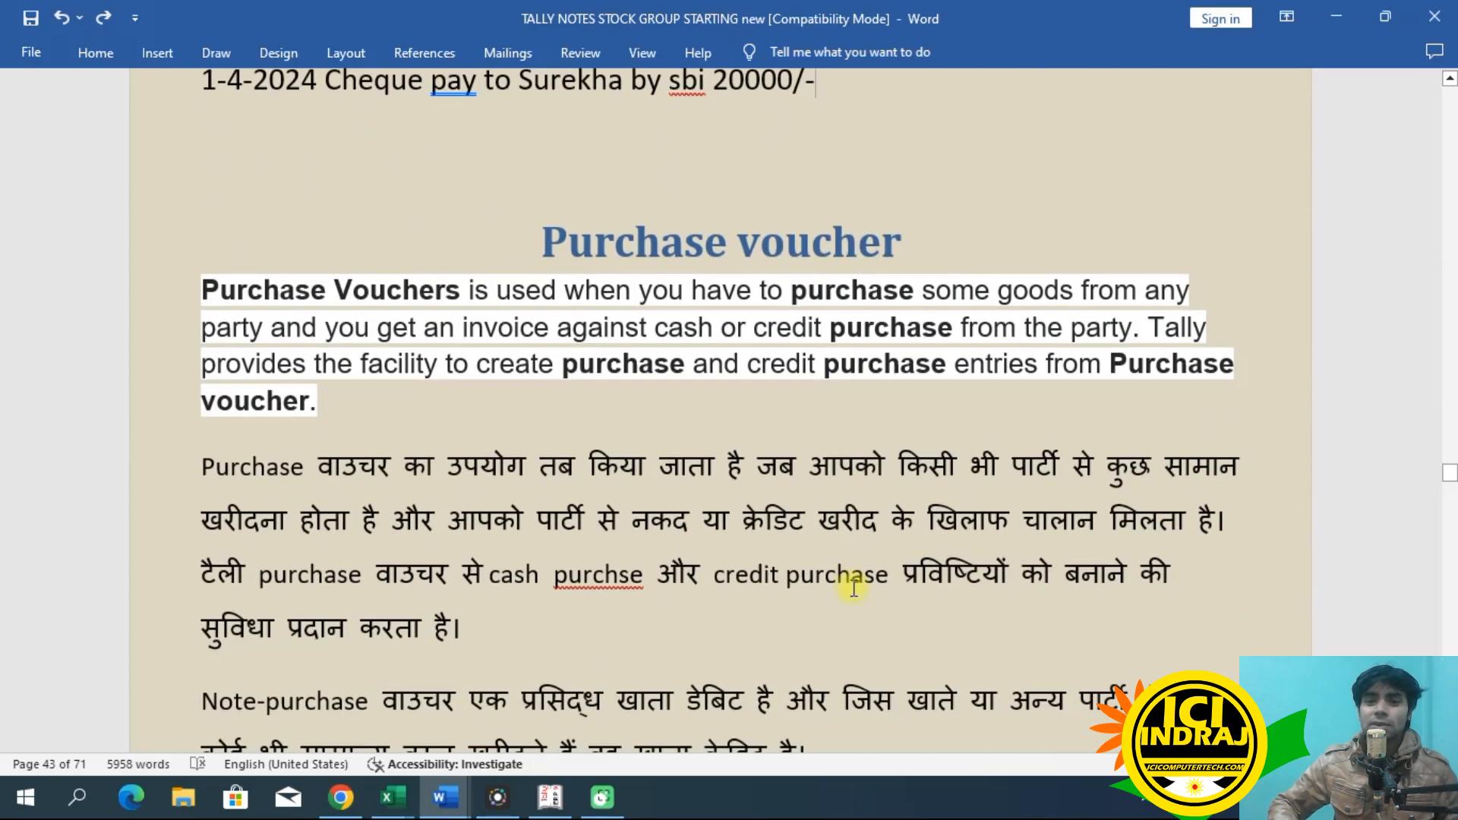
scroll(854, 589, "down", 1)
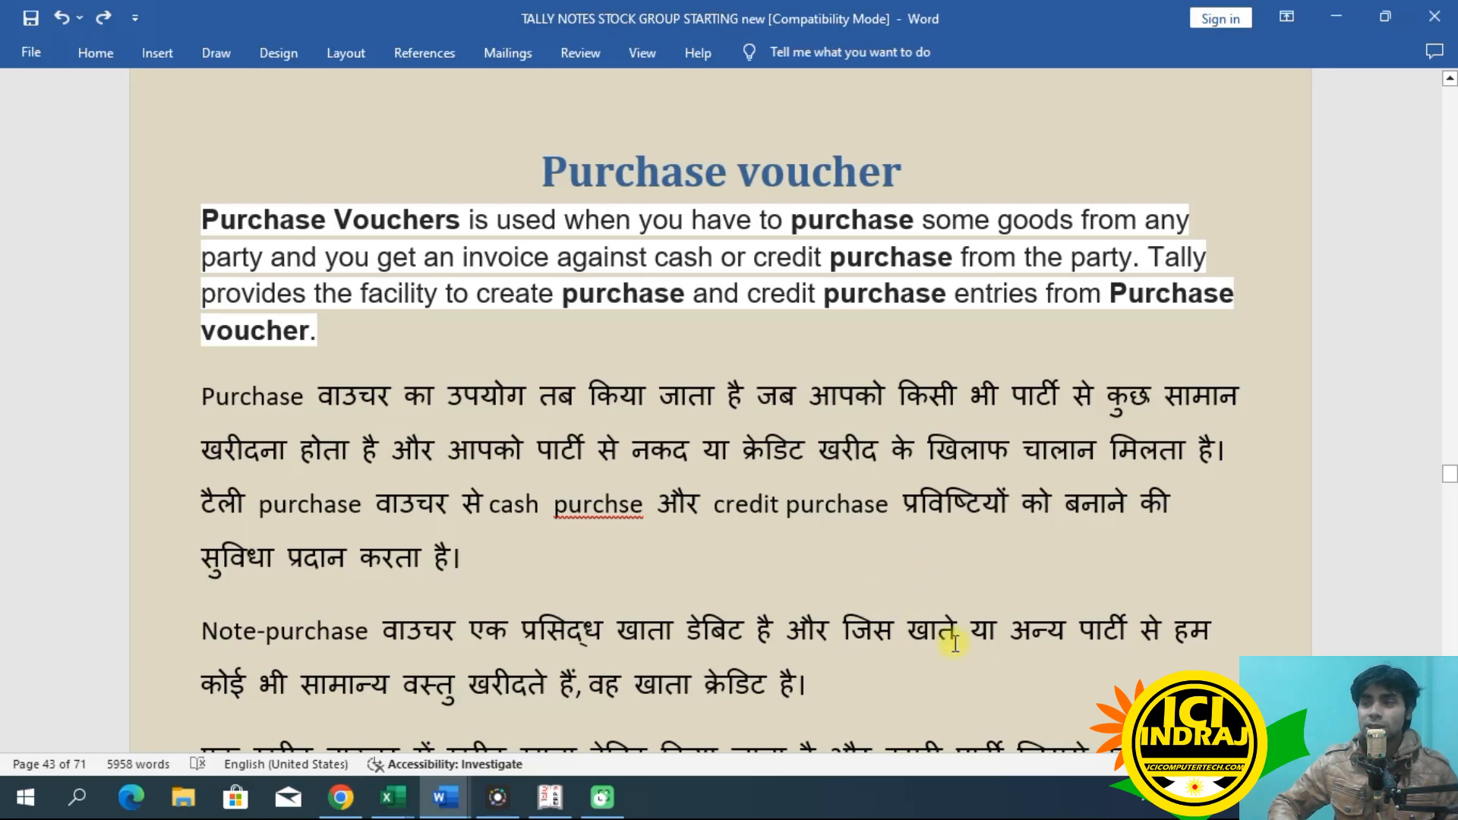